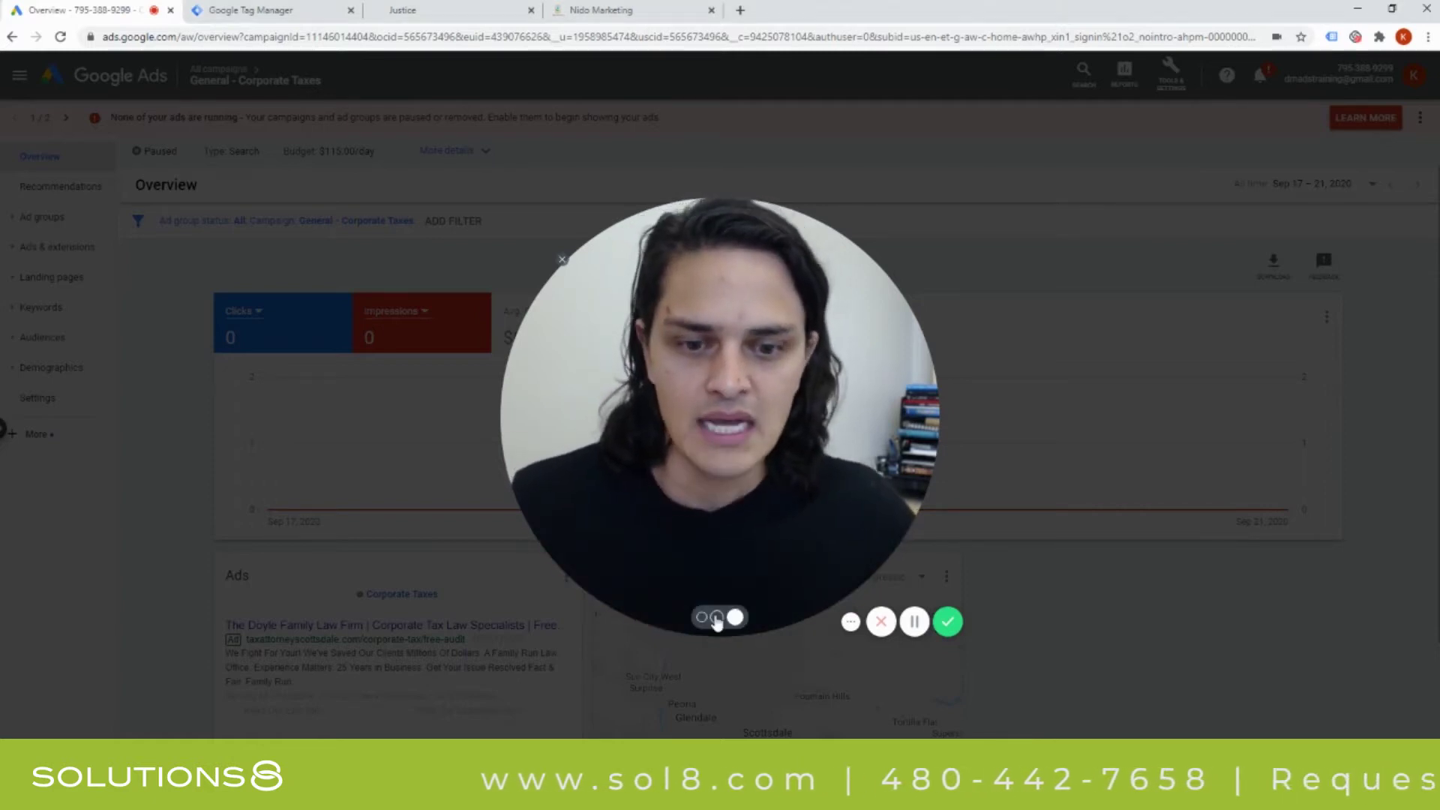
# Submit the filled-in Doyle Law Firm contact form via Claim Your Free Consultation Call.
pyautogui.click(701, 617)
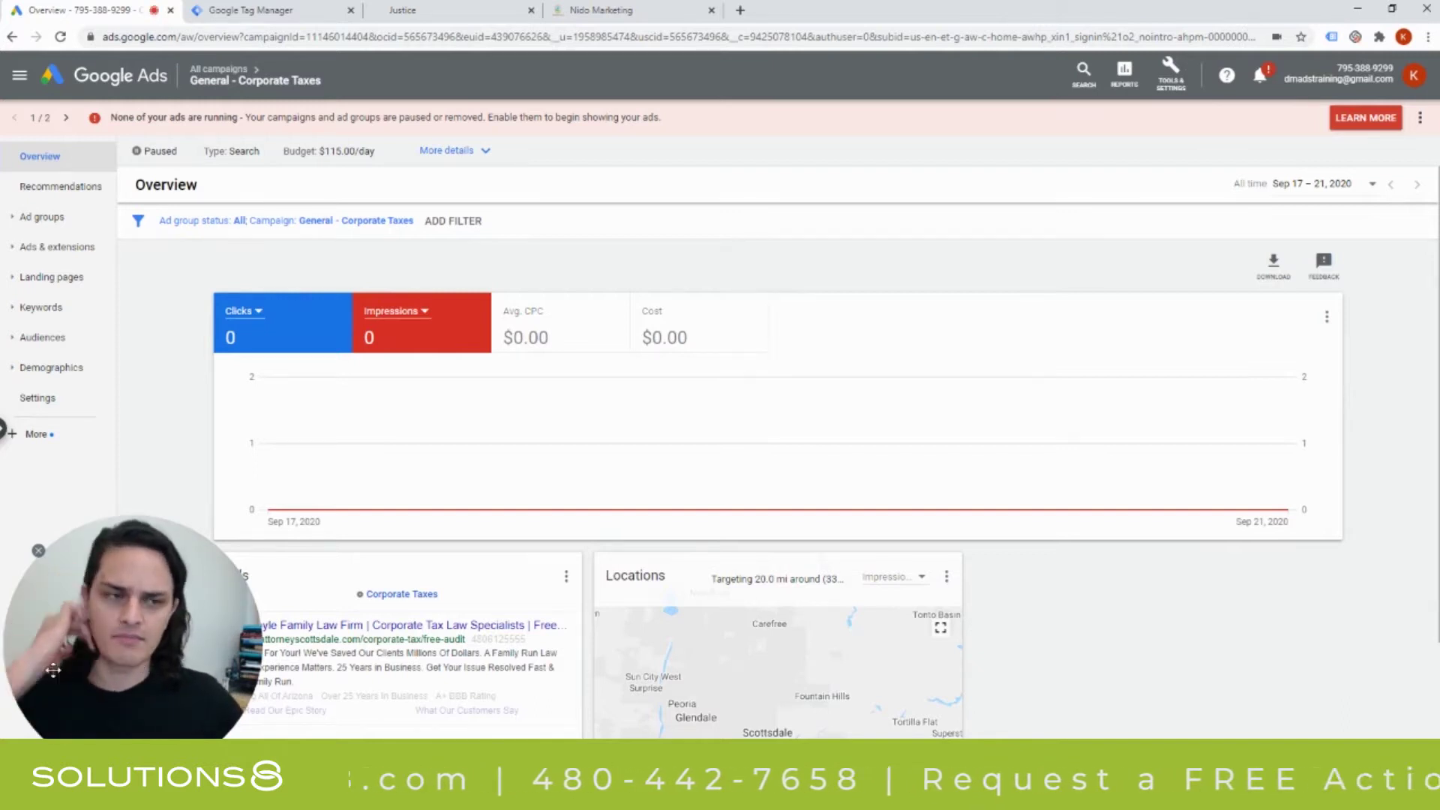
pyautogui.click(463, 15)
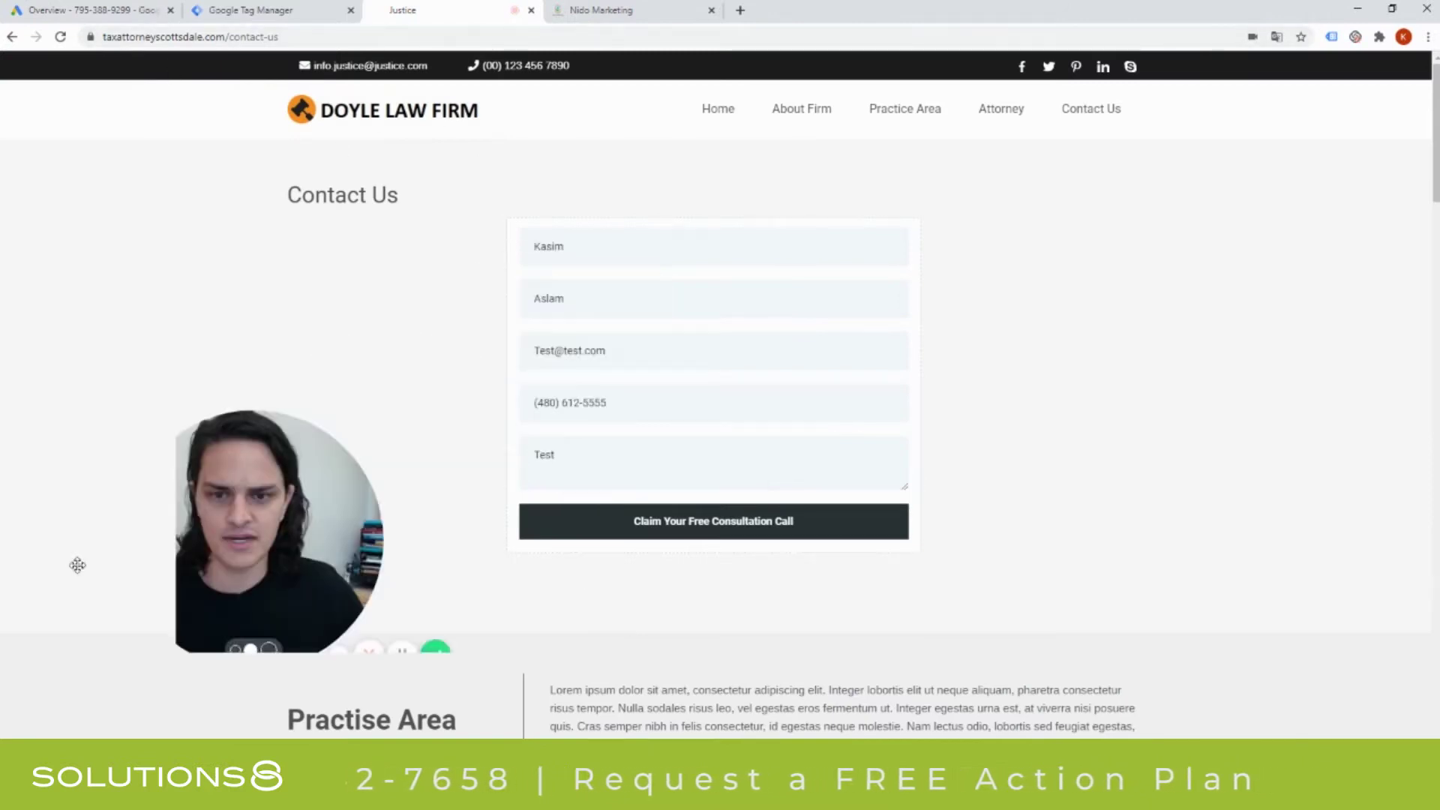
pyautogui.moveTo(77, 565); pyautogui.dragTo(98, 600)
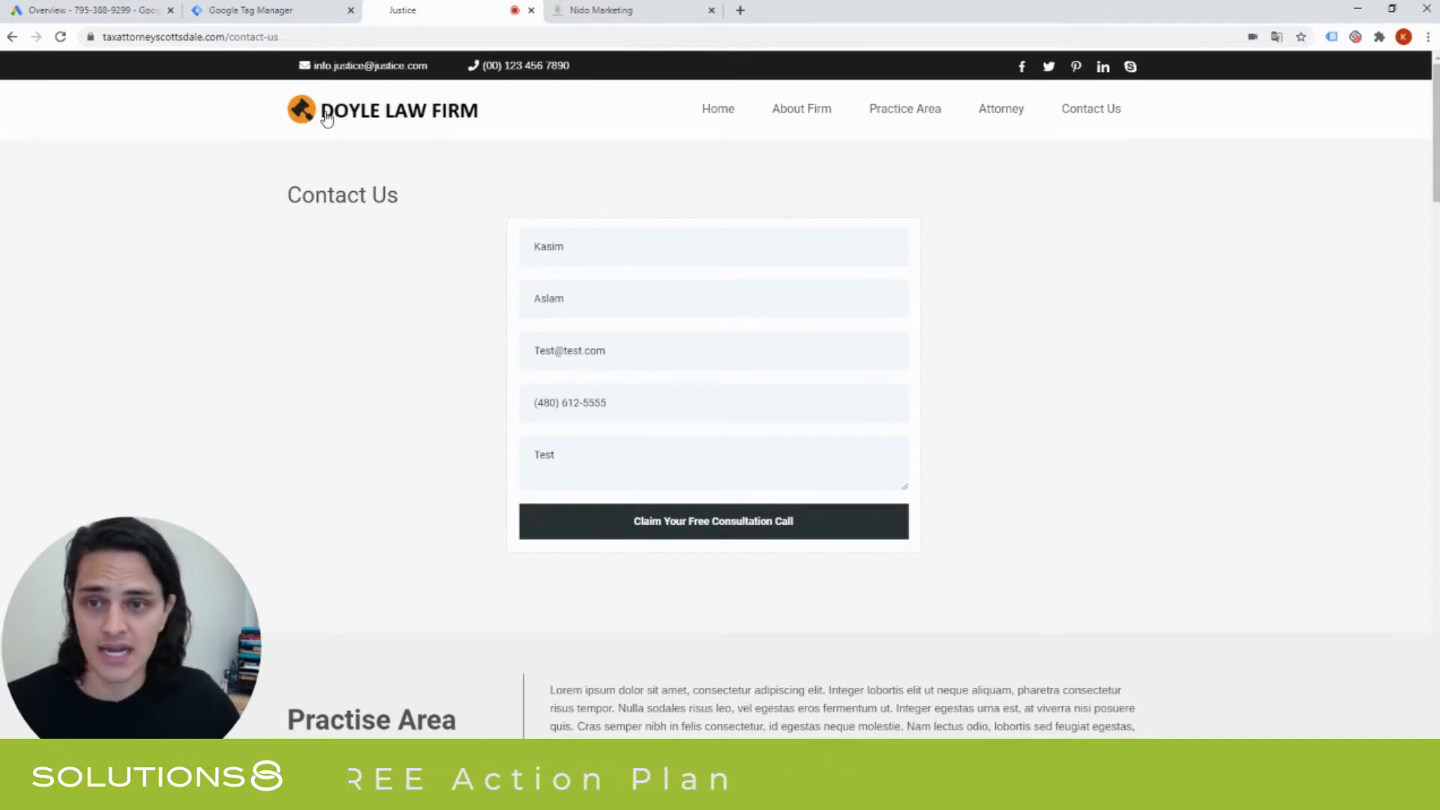
pyautogui.click(1092, 114)
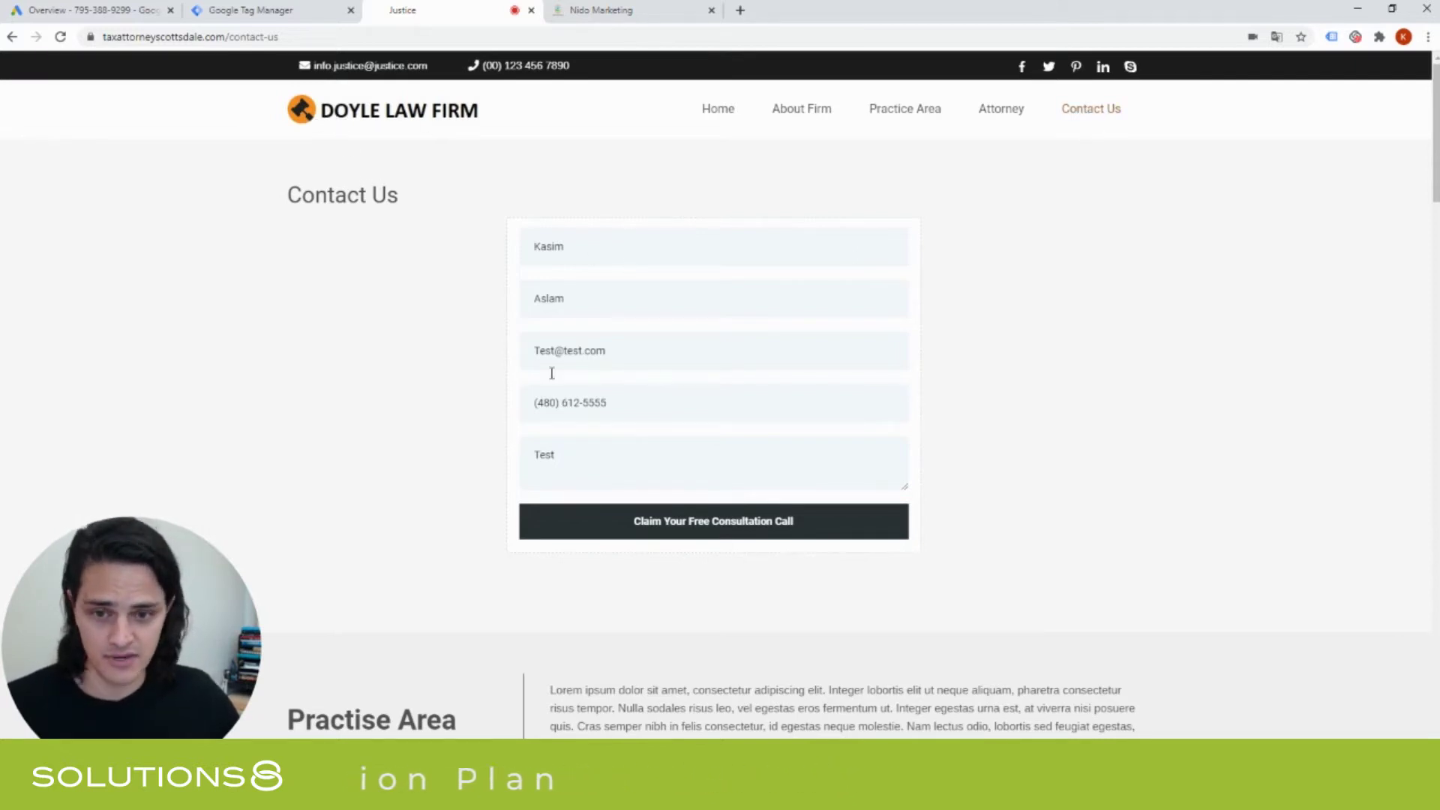
pyautogui.click(699, 521)
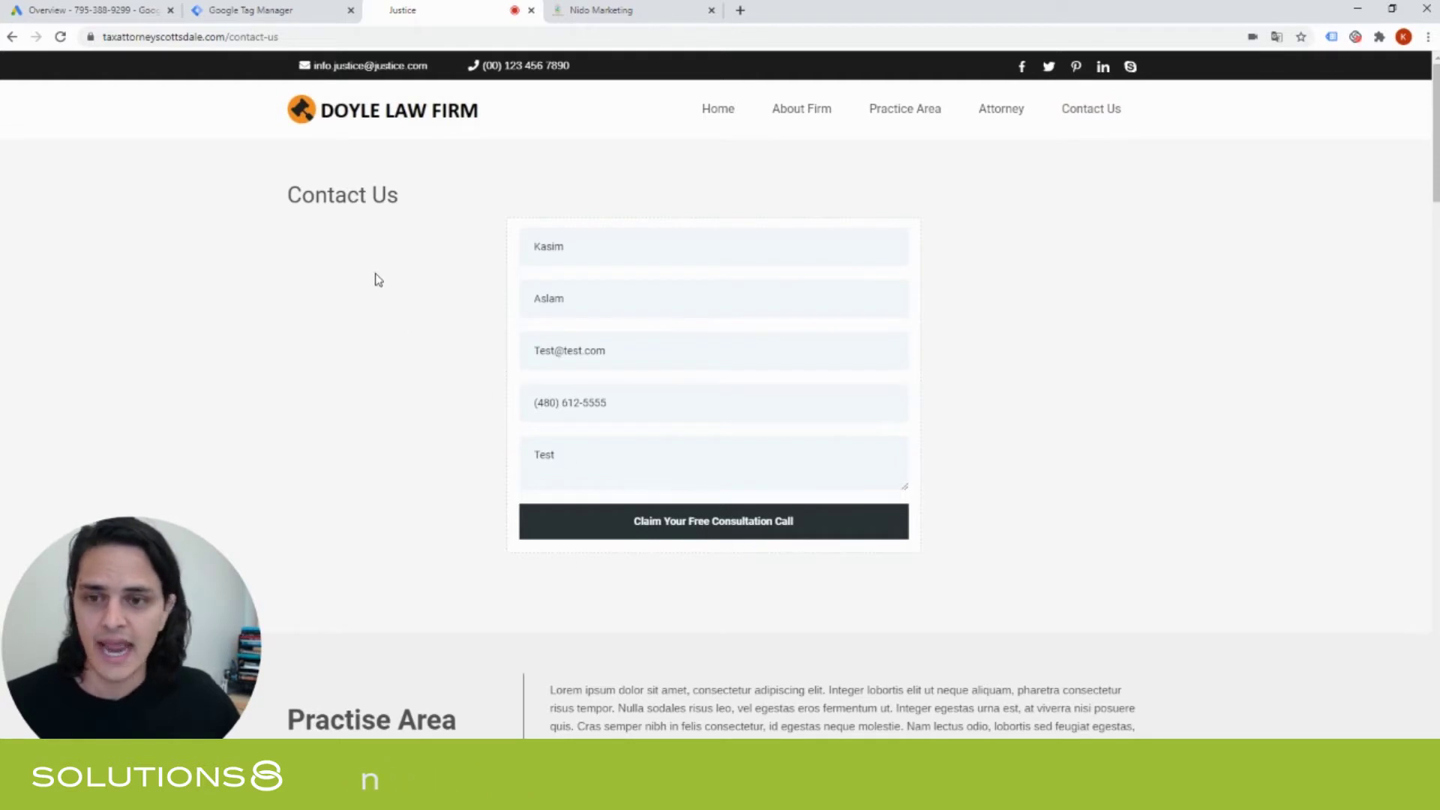
pyautogui.click(678, 525)
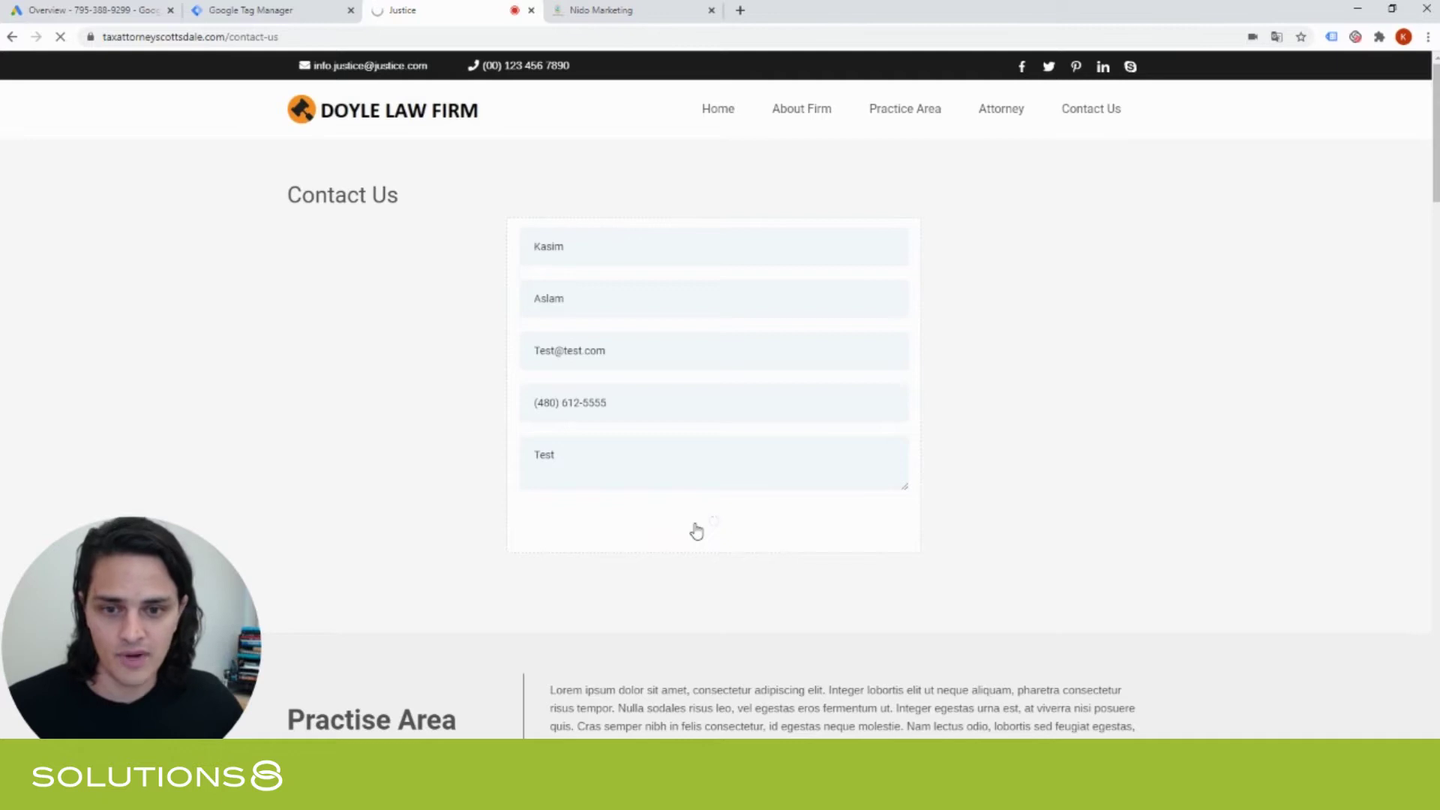
# Copy the thank-you-contact page address and load it in a new browser tab.
pyautogui.click(229, 36)
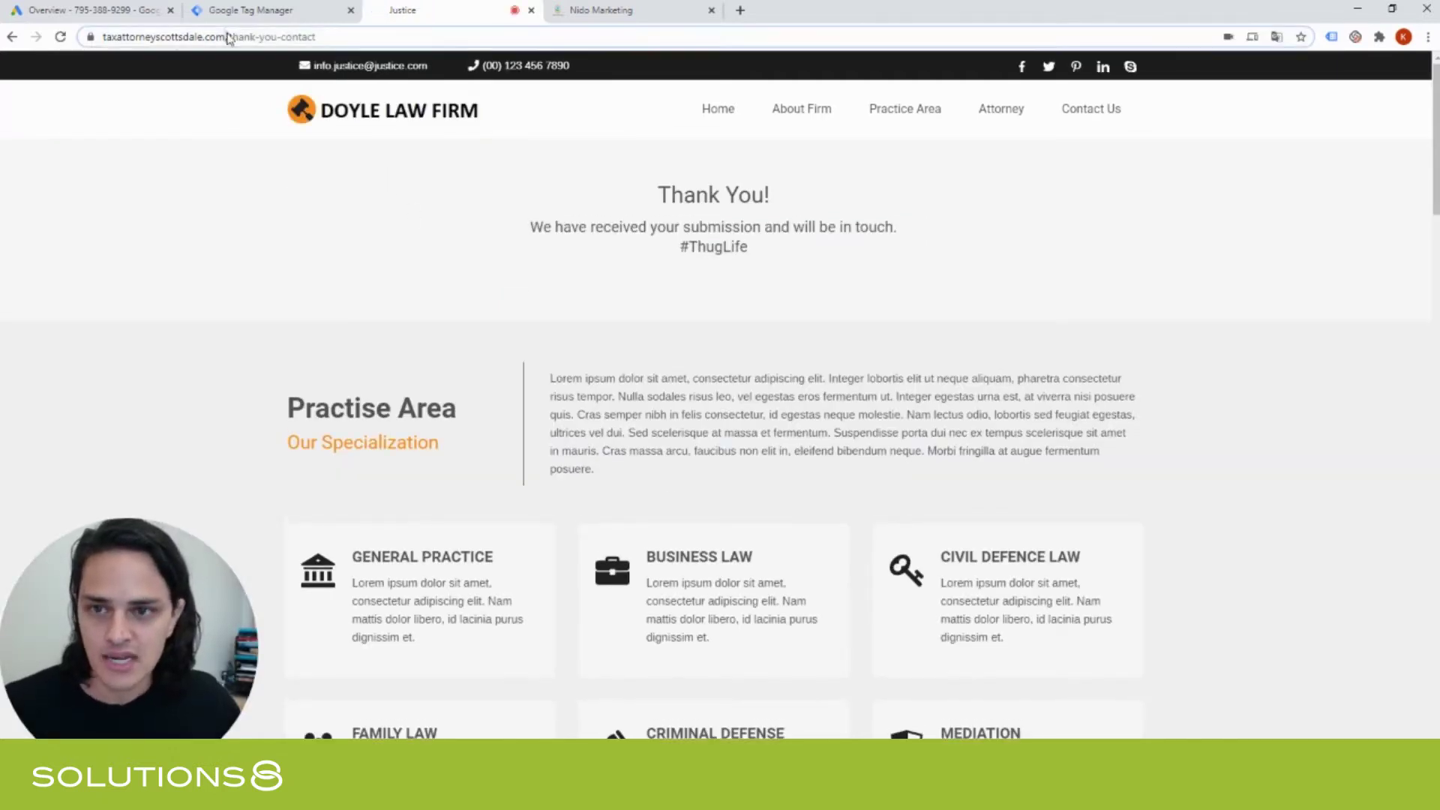
pyautogui.hotkey('ctrl', 'c')
pyautogui.hotkey('ctrl', 't')
pyautogui.hotkey('ctrl', 'v')
pyautogui.press('Return')
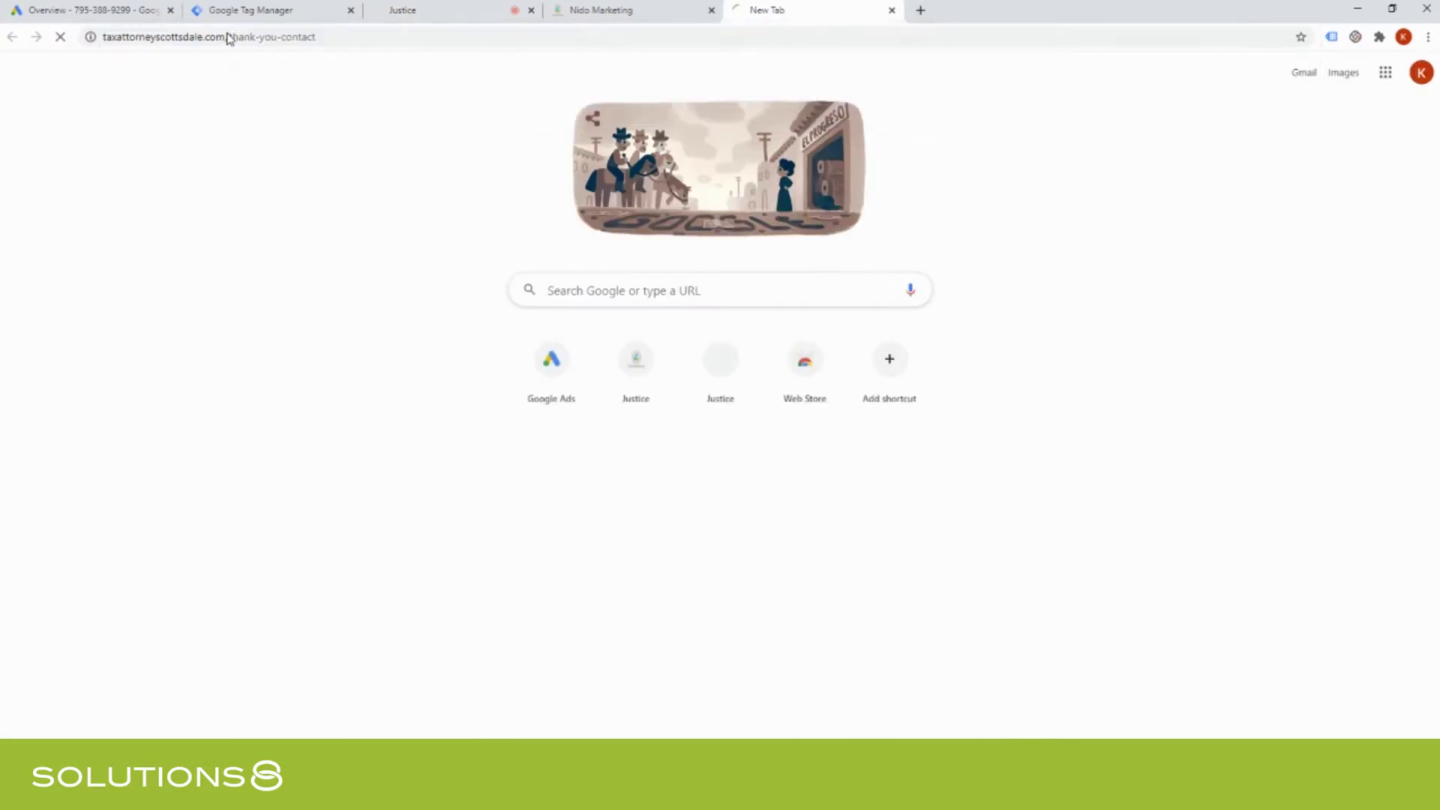
# Send the original tab back to the contact form, keeping the thank-you page in the second tab.
pyautogui.click(402, 10)
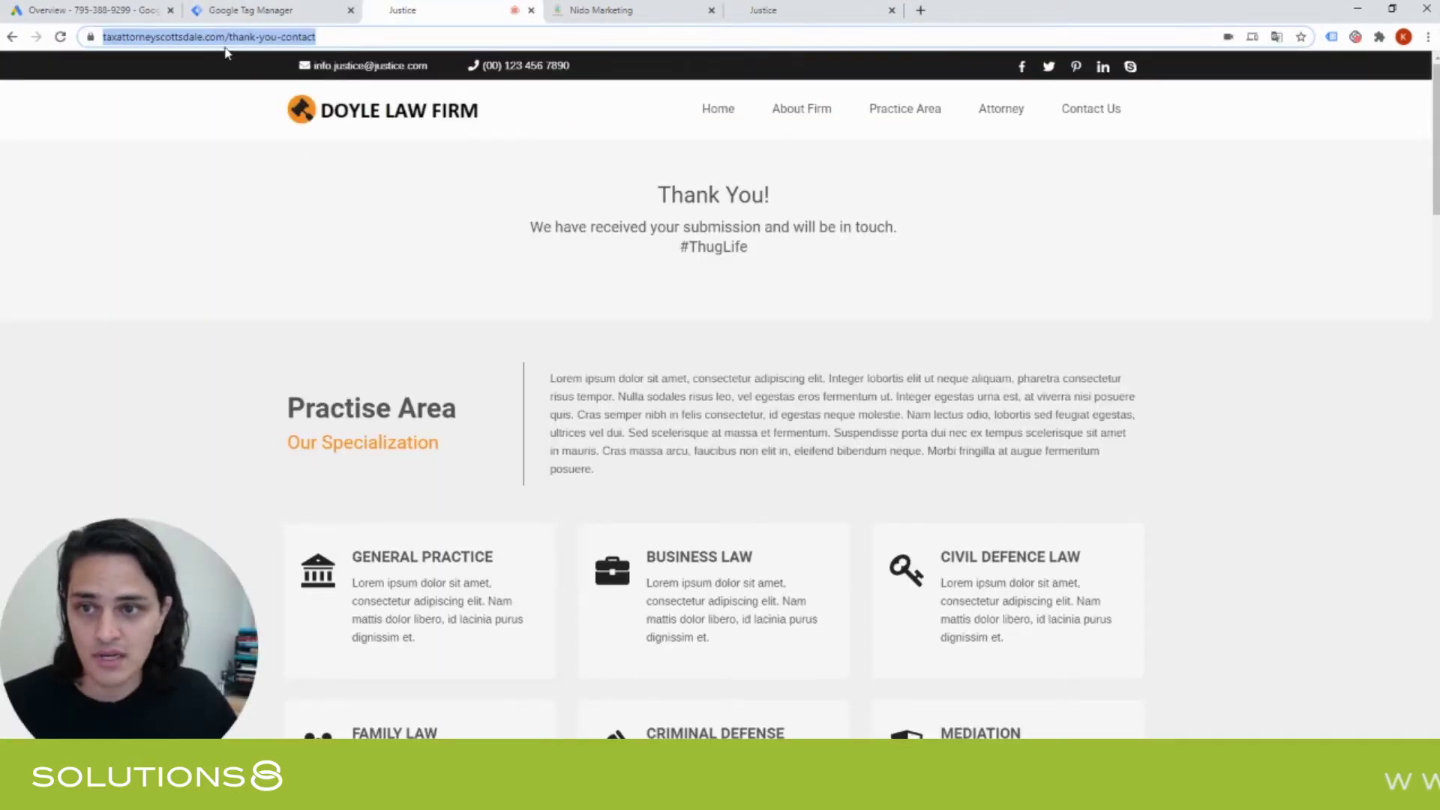
pyautogui.hotkey('alt', 'Left')
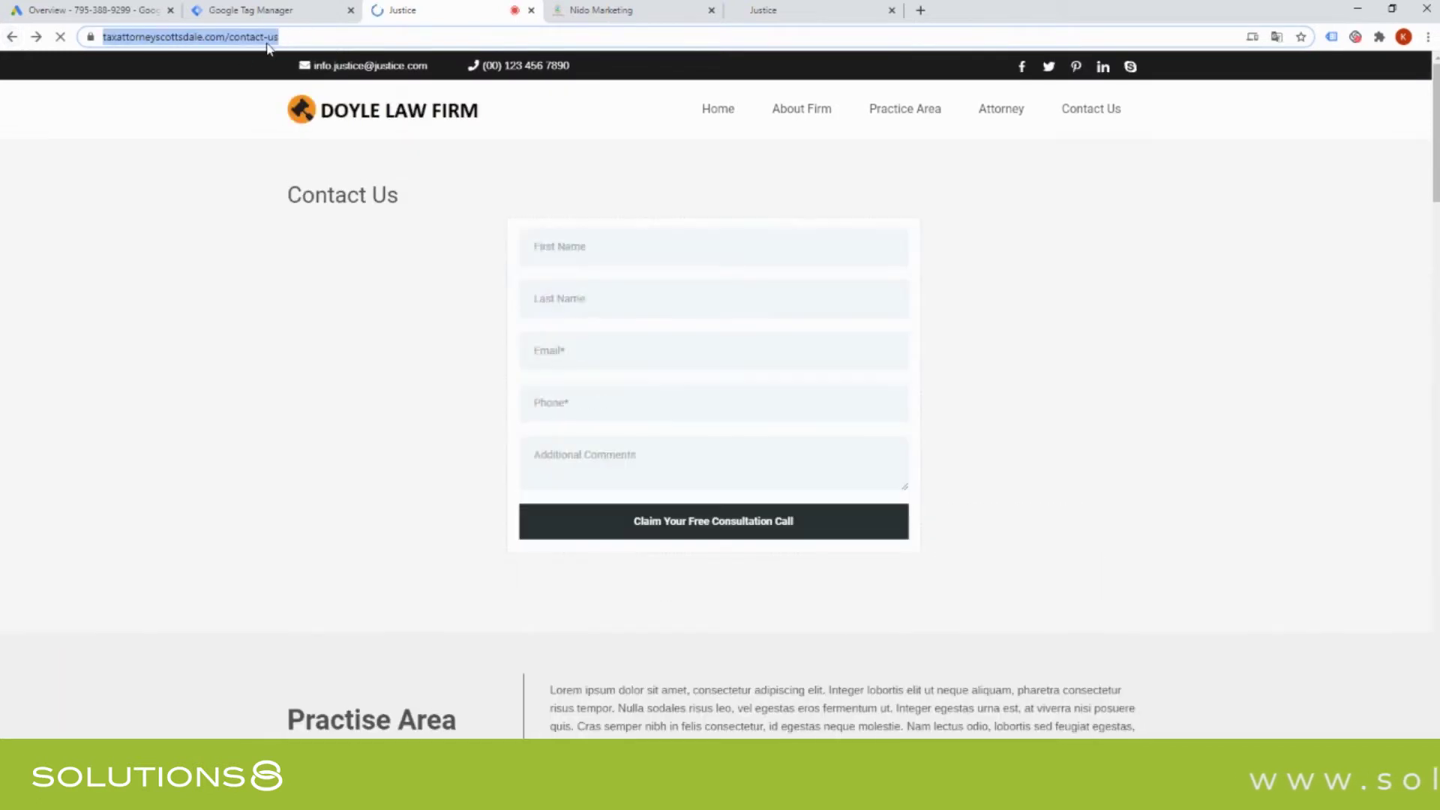
pyautogui.click(791, 10)
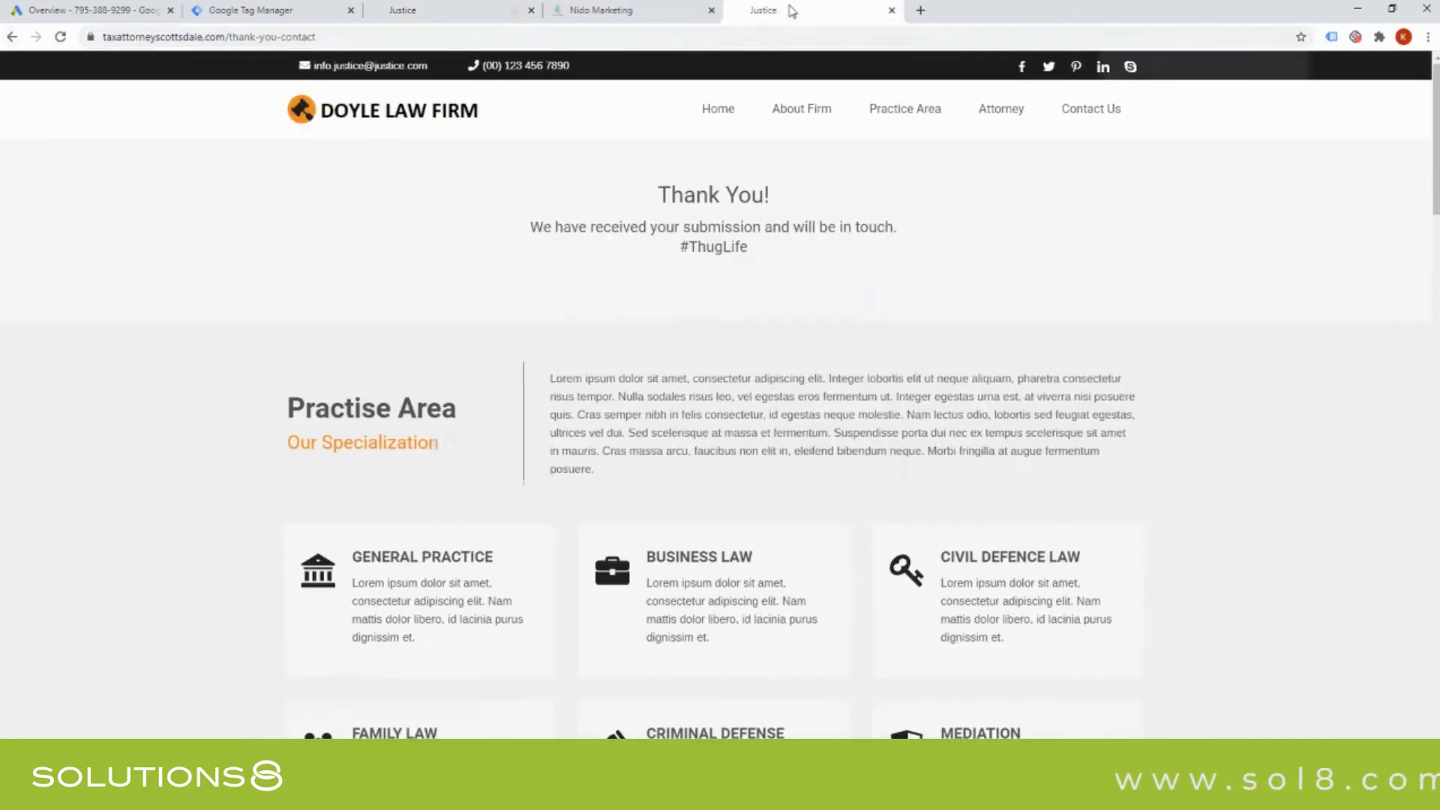
pyautogui.moveTo(791, 11); pyautogui.dragTo(592, 10)
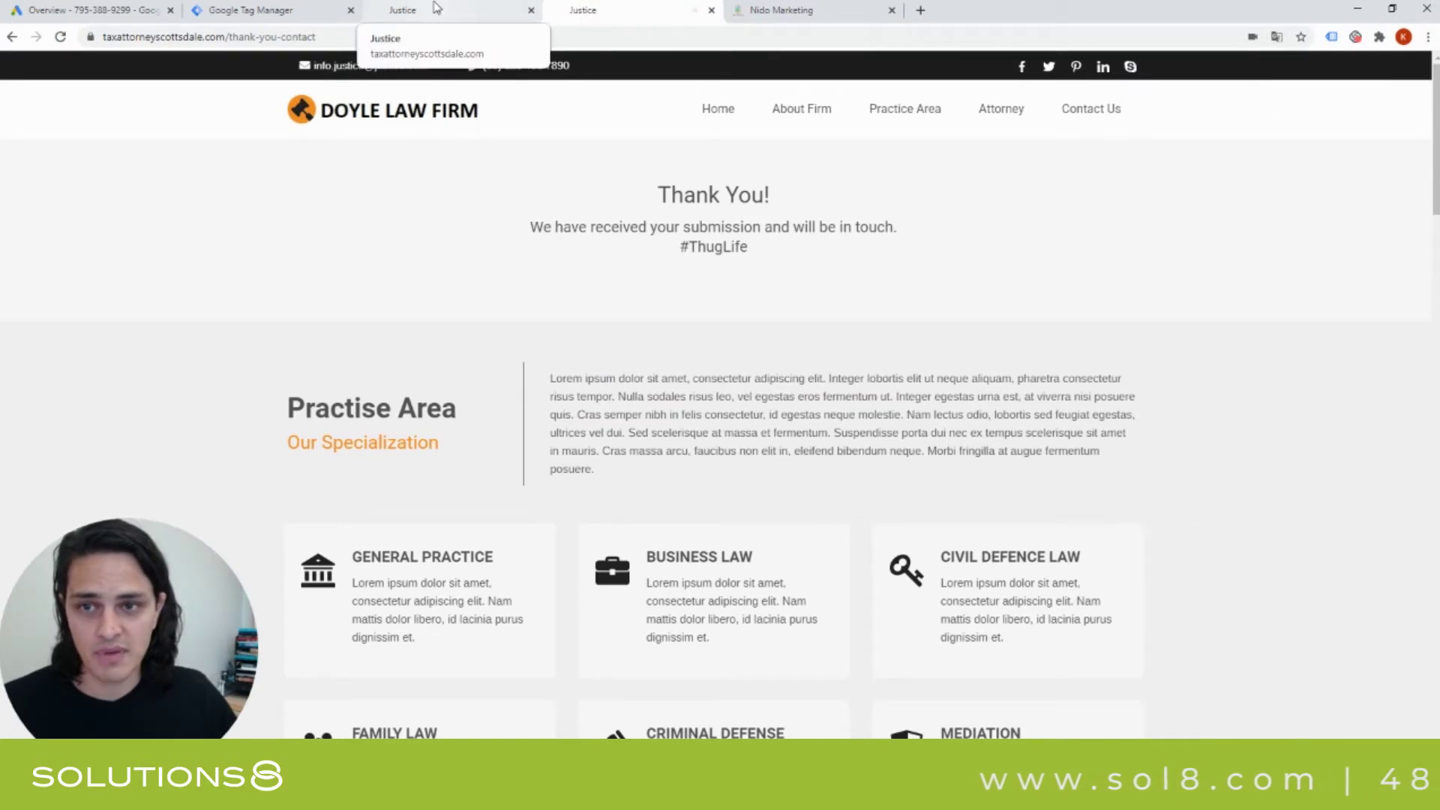
pyautogui.click(435, 9)
pyautogui.click(609, 8)
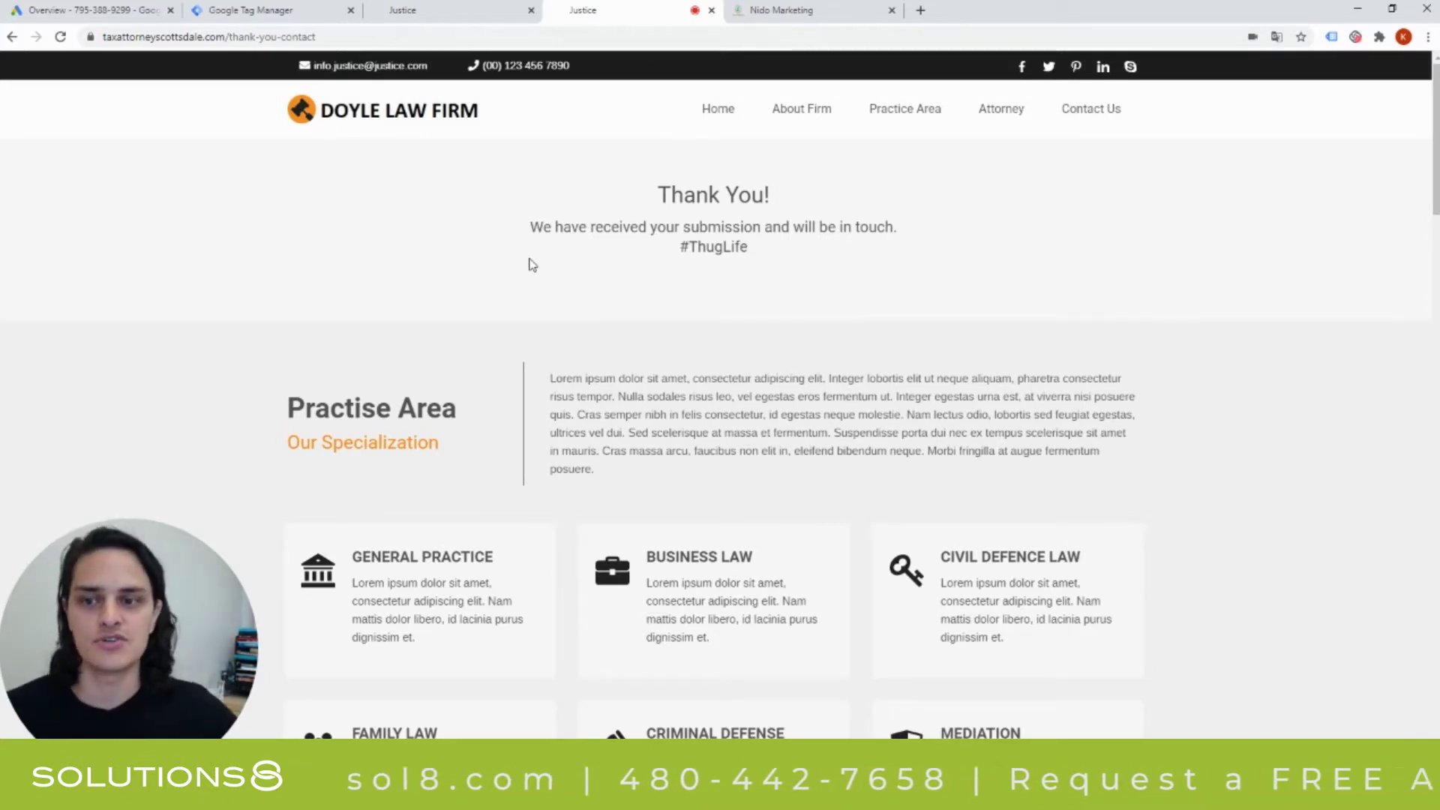
# From the Google Ads campaign overview, go to Tools > Conversions and add a new conversion action.
pyautogui.click(117, 12)
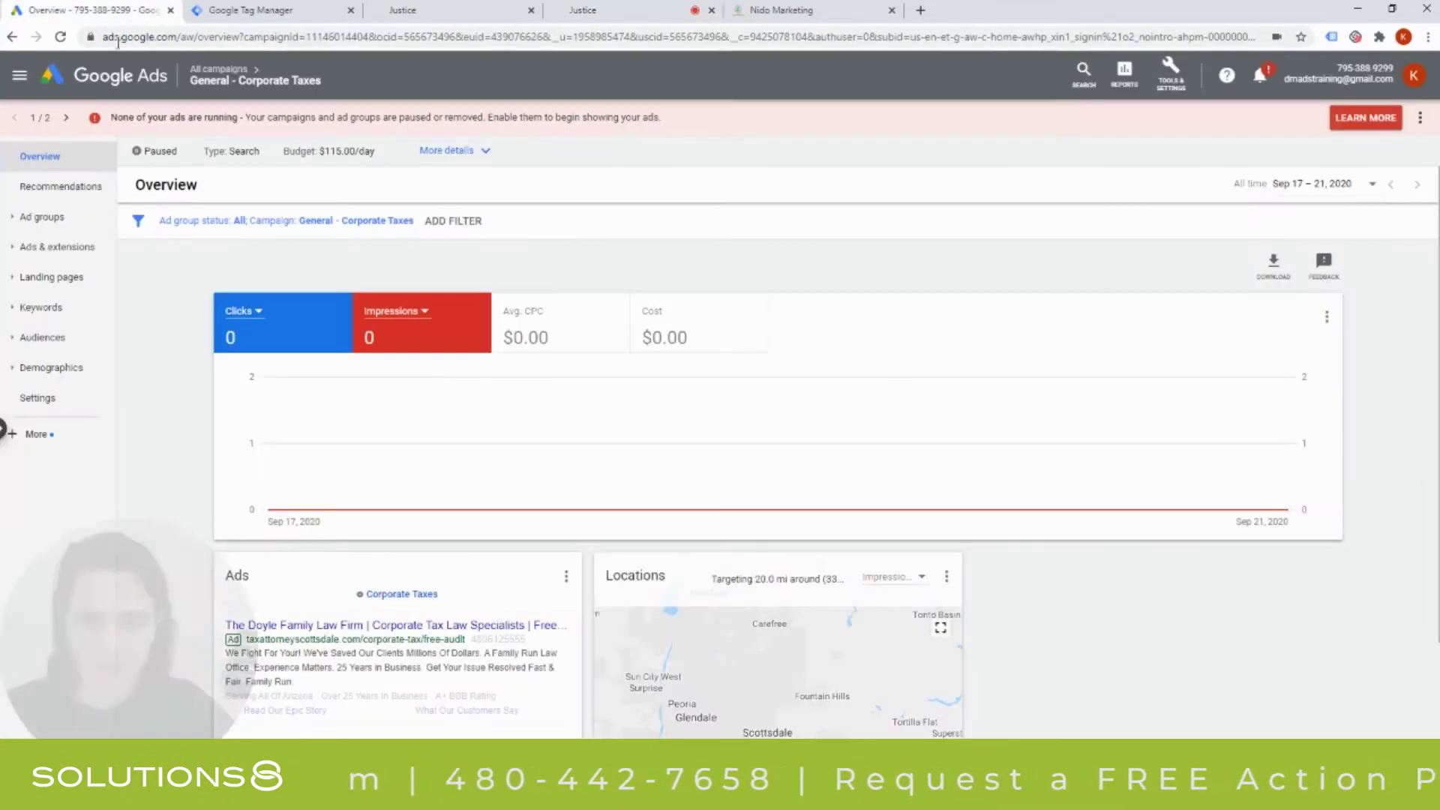
pyautogui.click(1175, 68)
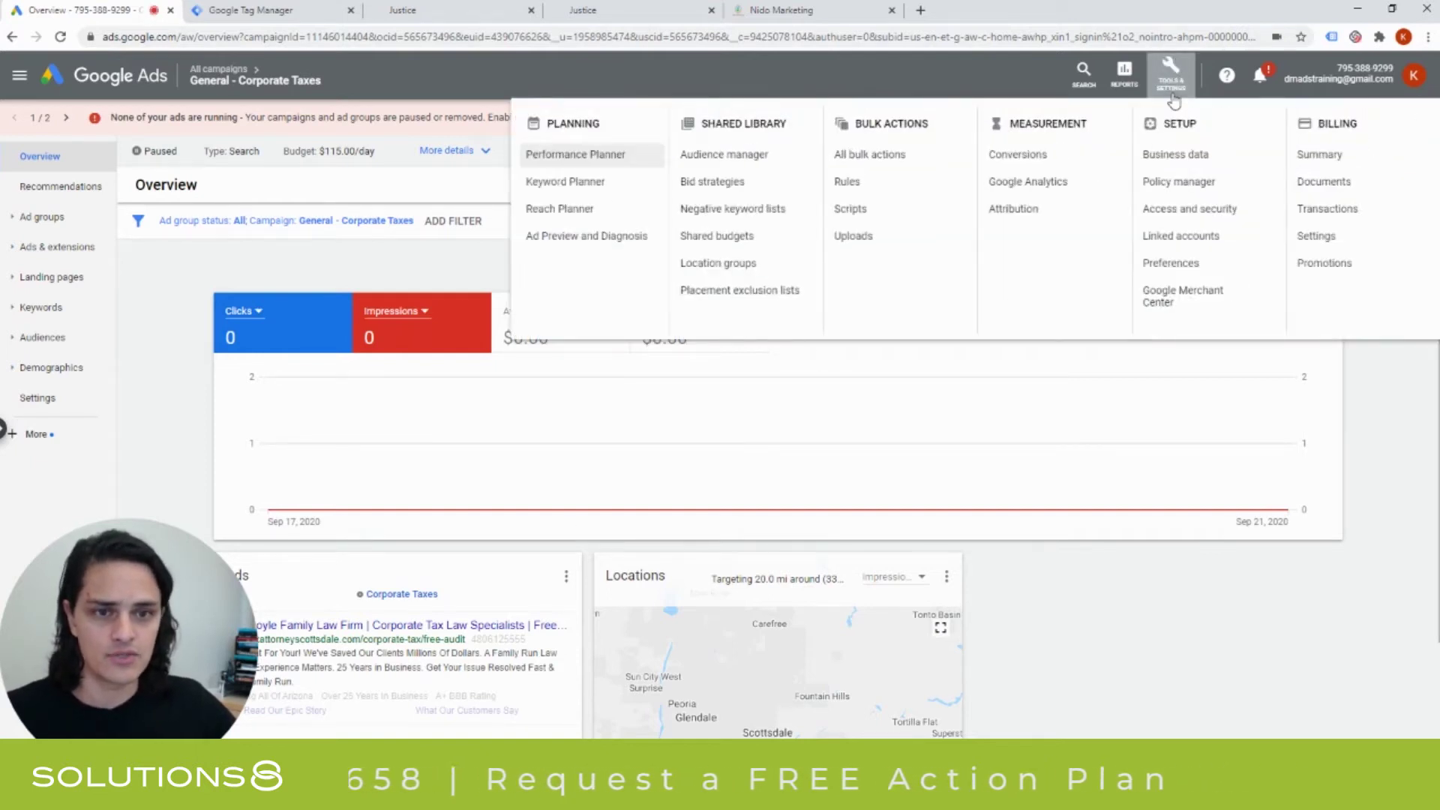
pyautogui.click(1031, 157)
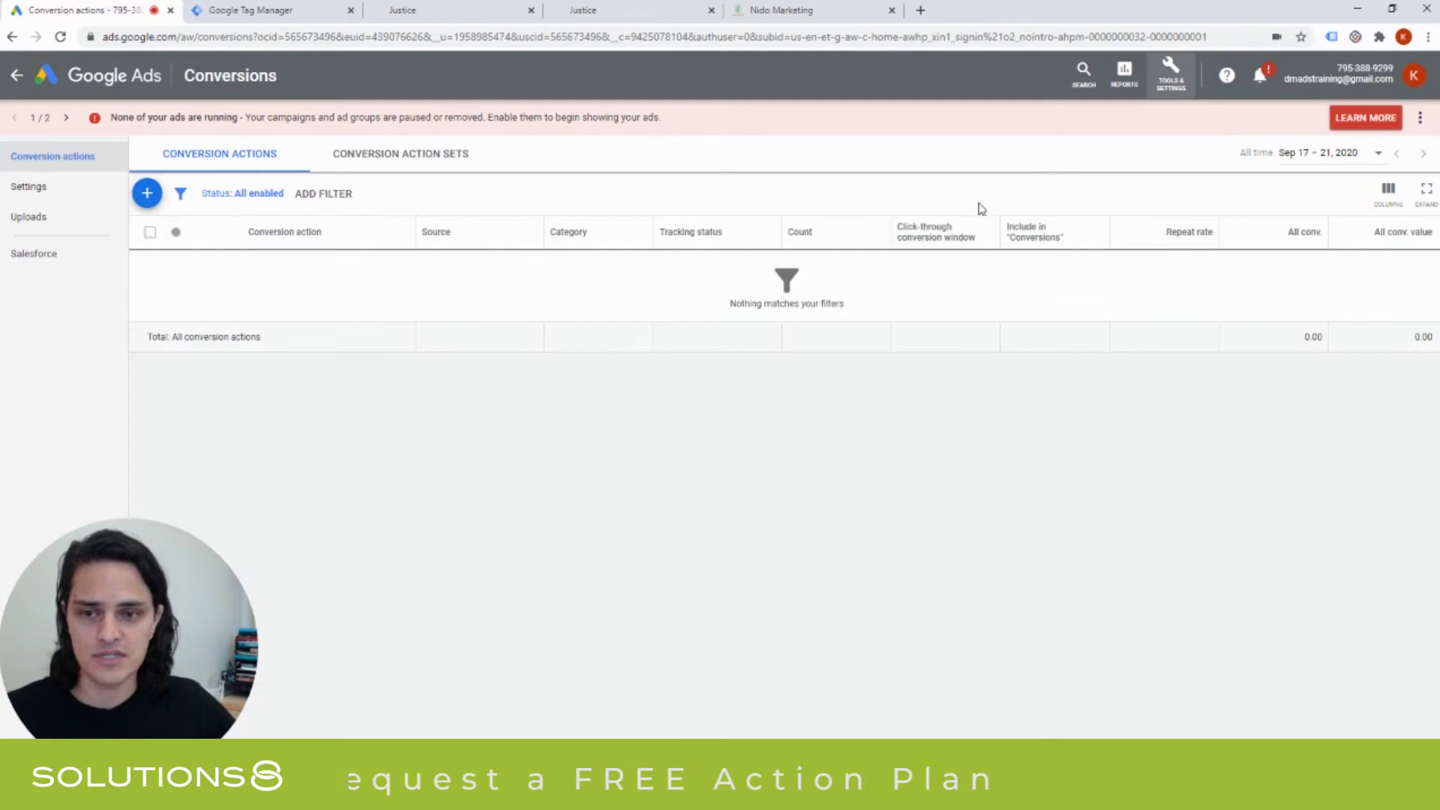
pyautogui.moveTo(199, 701); pyautogui.dragTo(1373, 688)
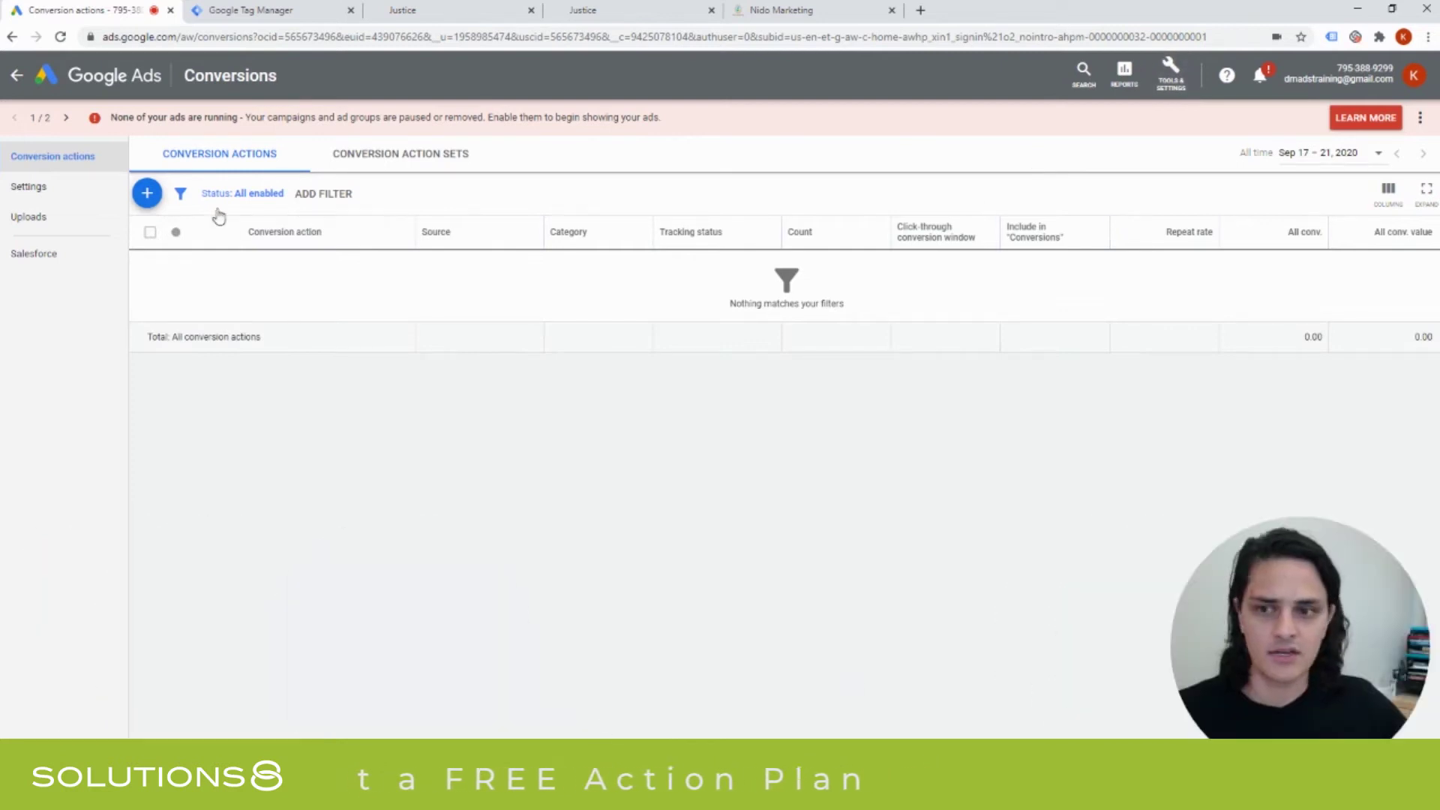
pyautogui.click(147, 194)
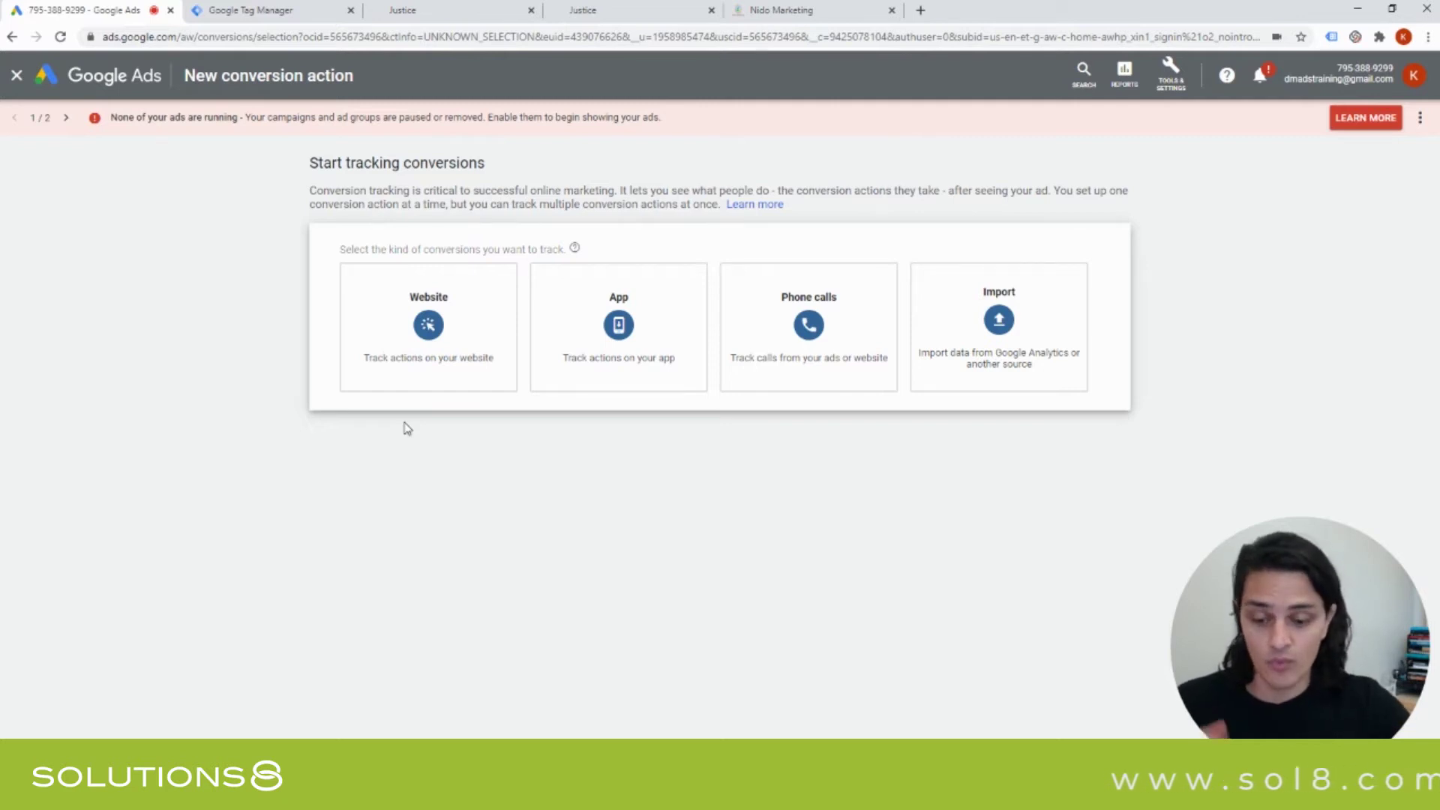
# Search 'calltrackingmetrics' in a new tab and open the CallTrackingMetrics homepage.
pyautogui.hotkey('ctrl', 't')
pyautogui.write('calltra')
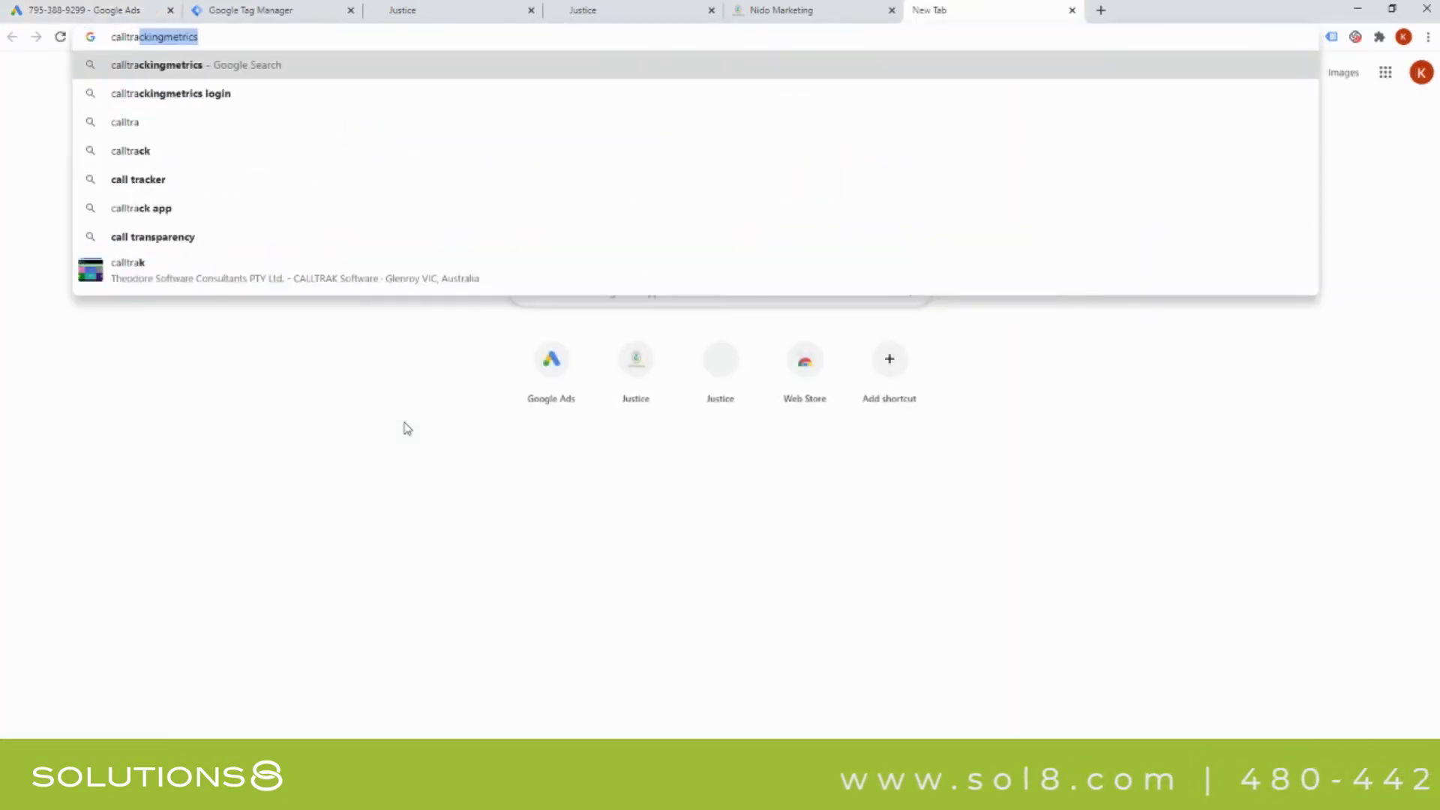
pyautogui.press('Return')
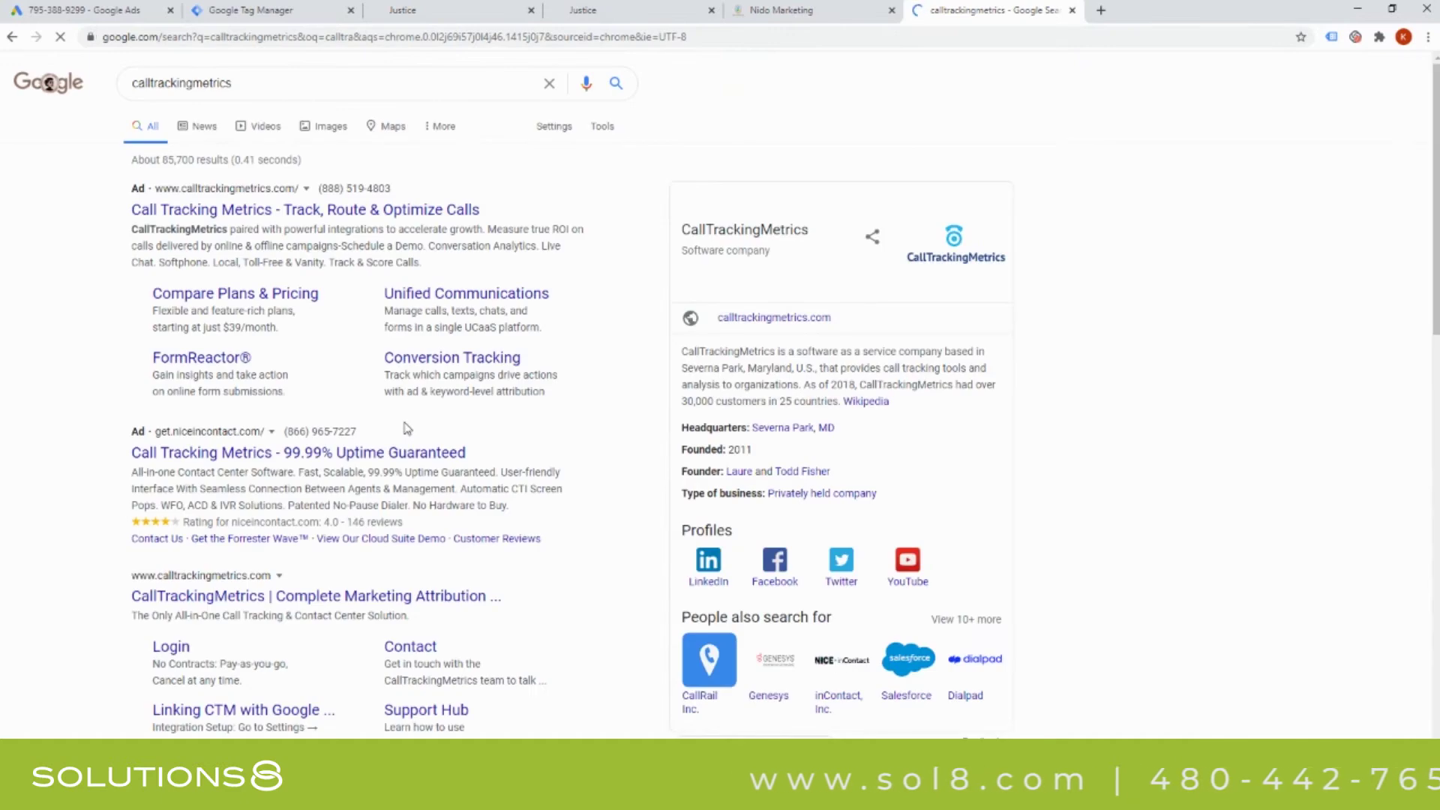
pyautogui.click(222, 606)
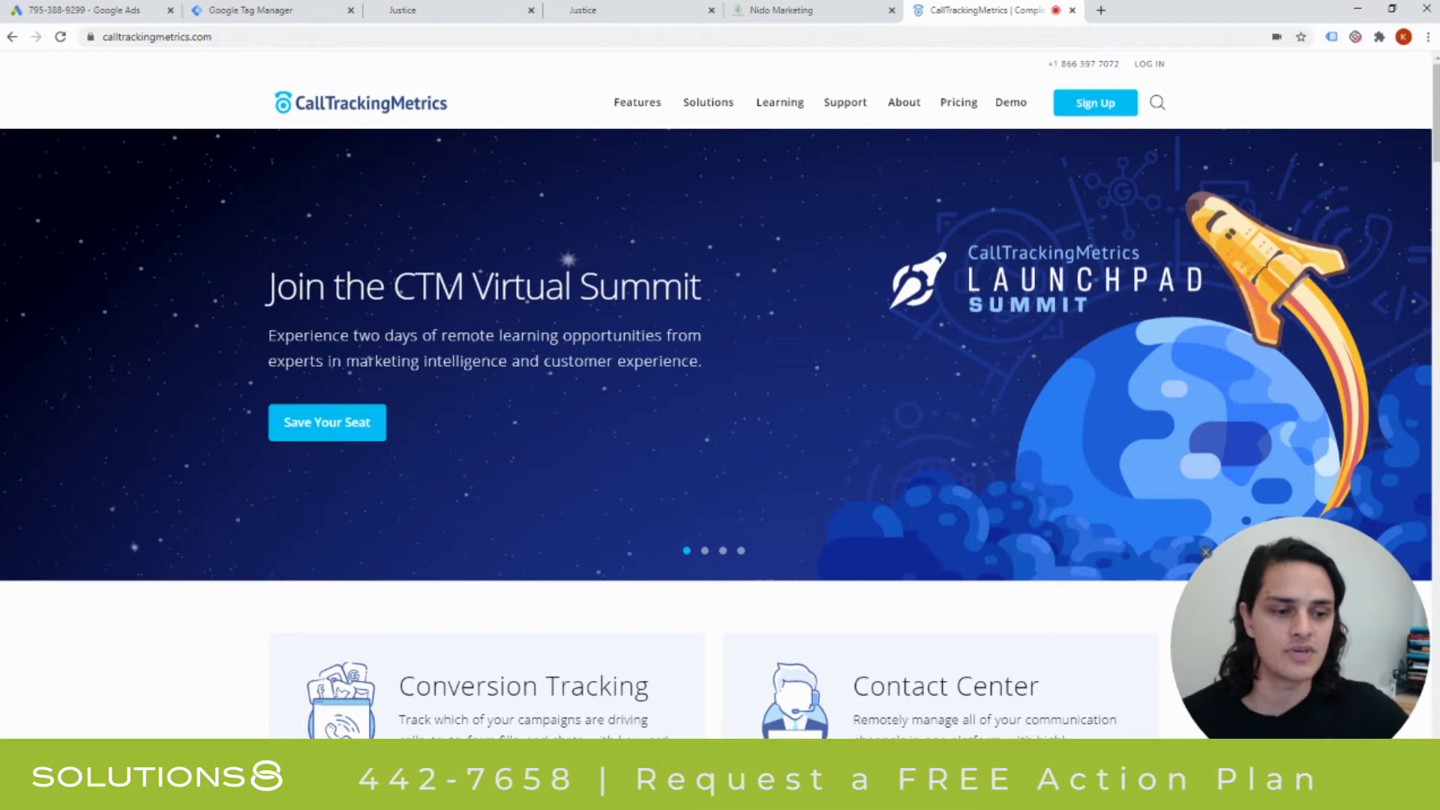
pyautogui.click(1183, 570)
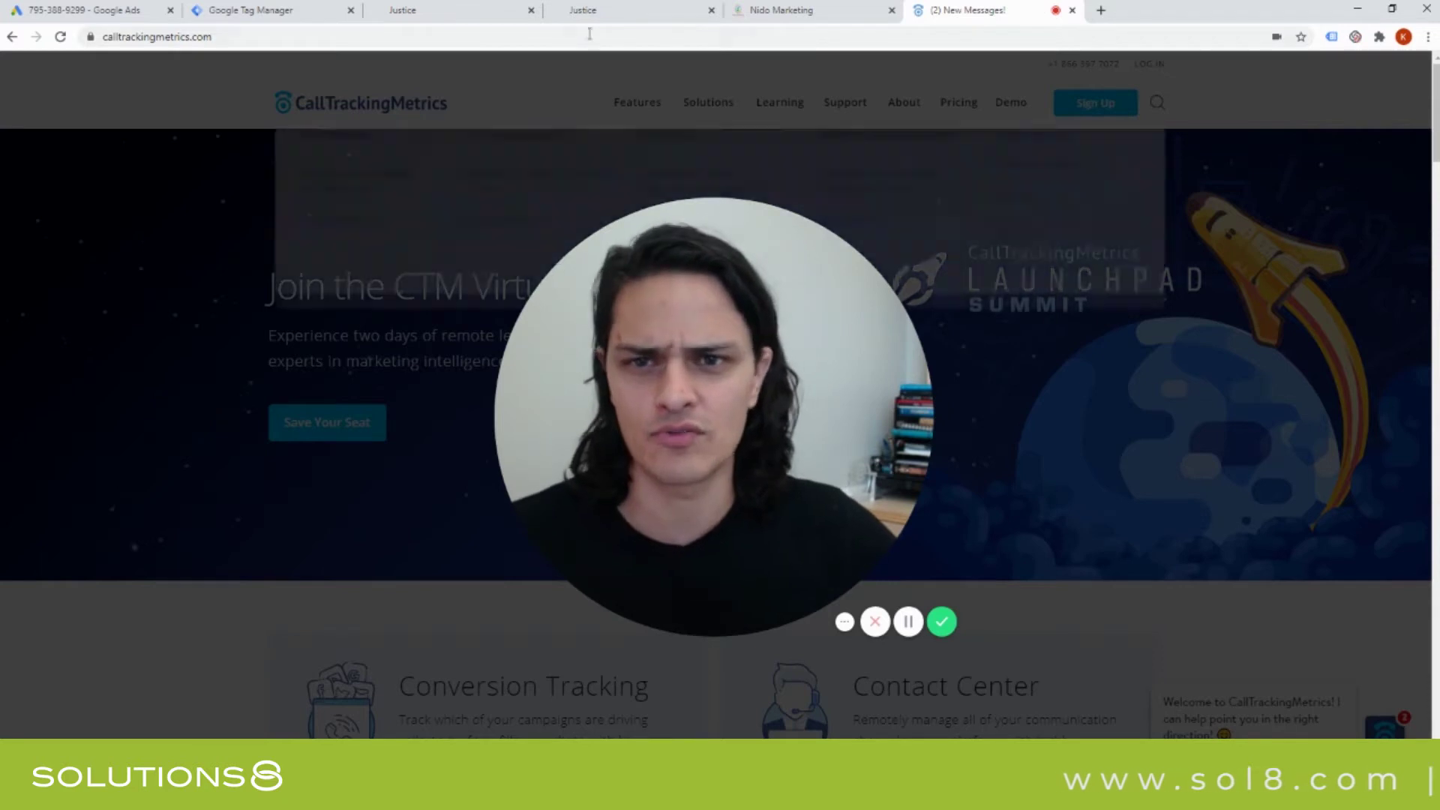
# Close the CallTrackingMetrics tab, choose Website conversions, and browse the Category list.
pyautogui.click(1070, 11)
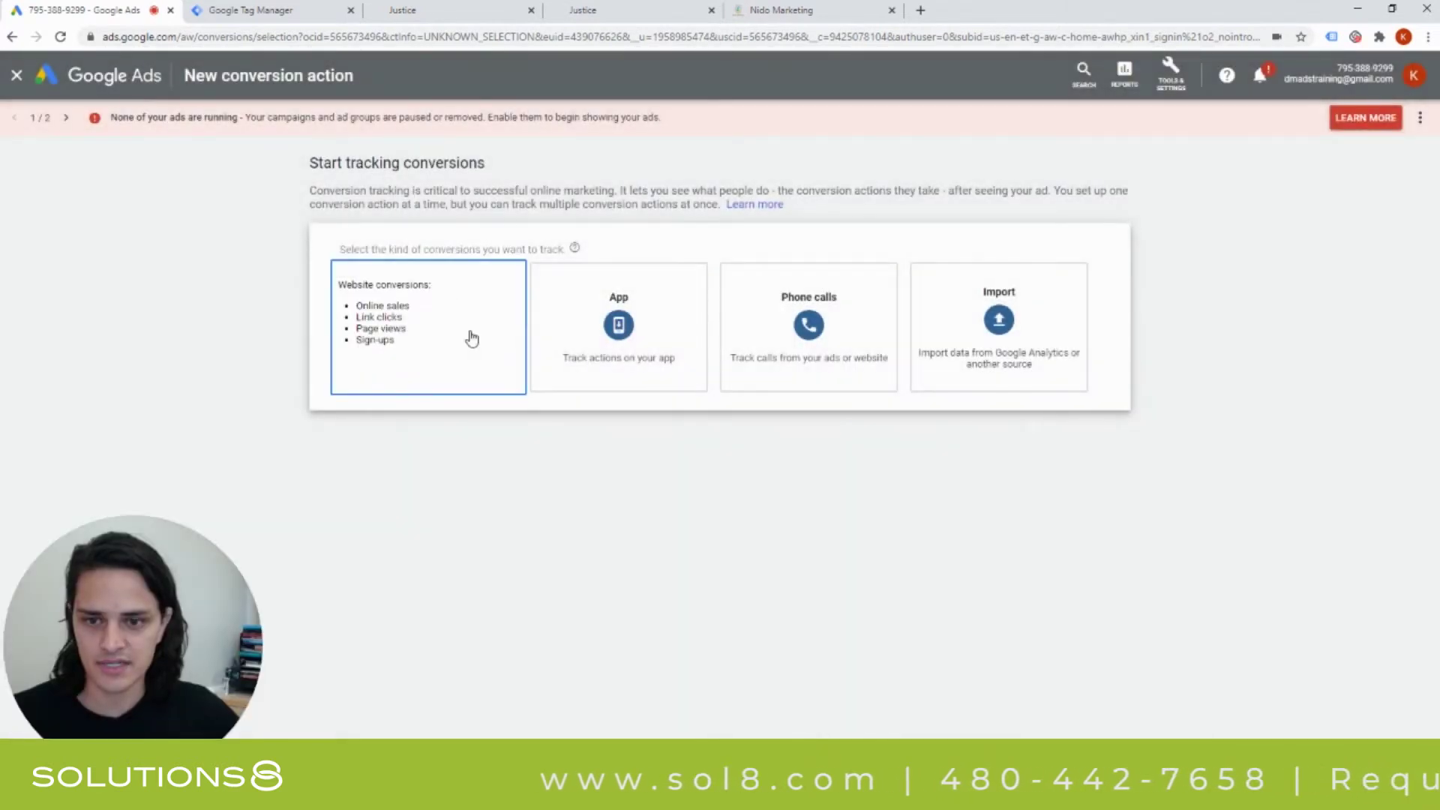
pyautogui.click(471, 339)
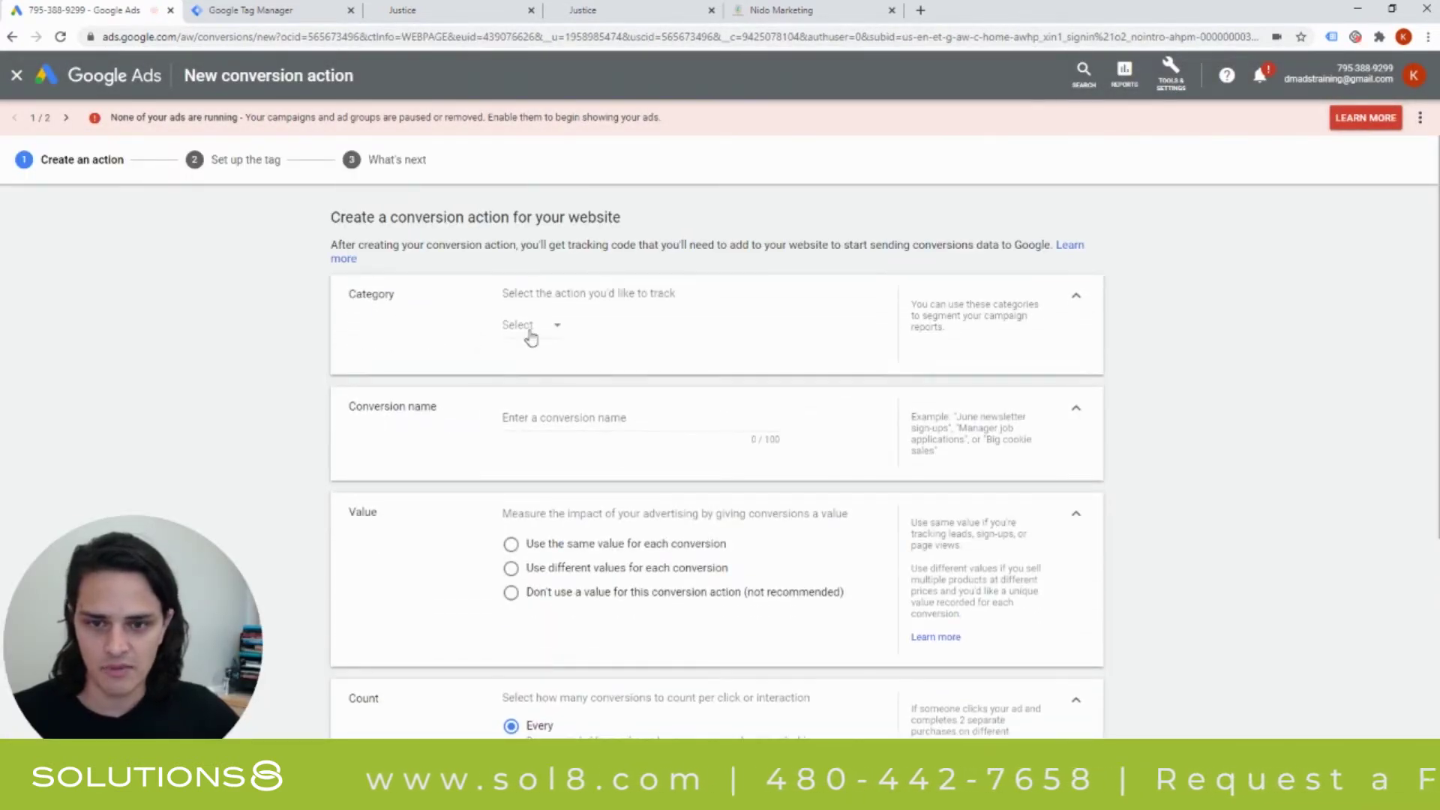
pyautogui.click(531, 330)
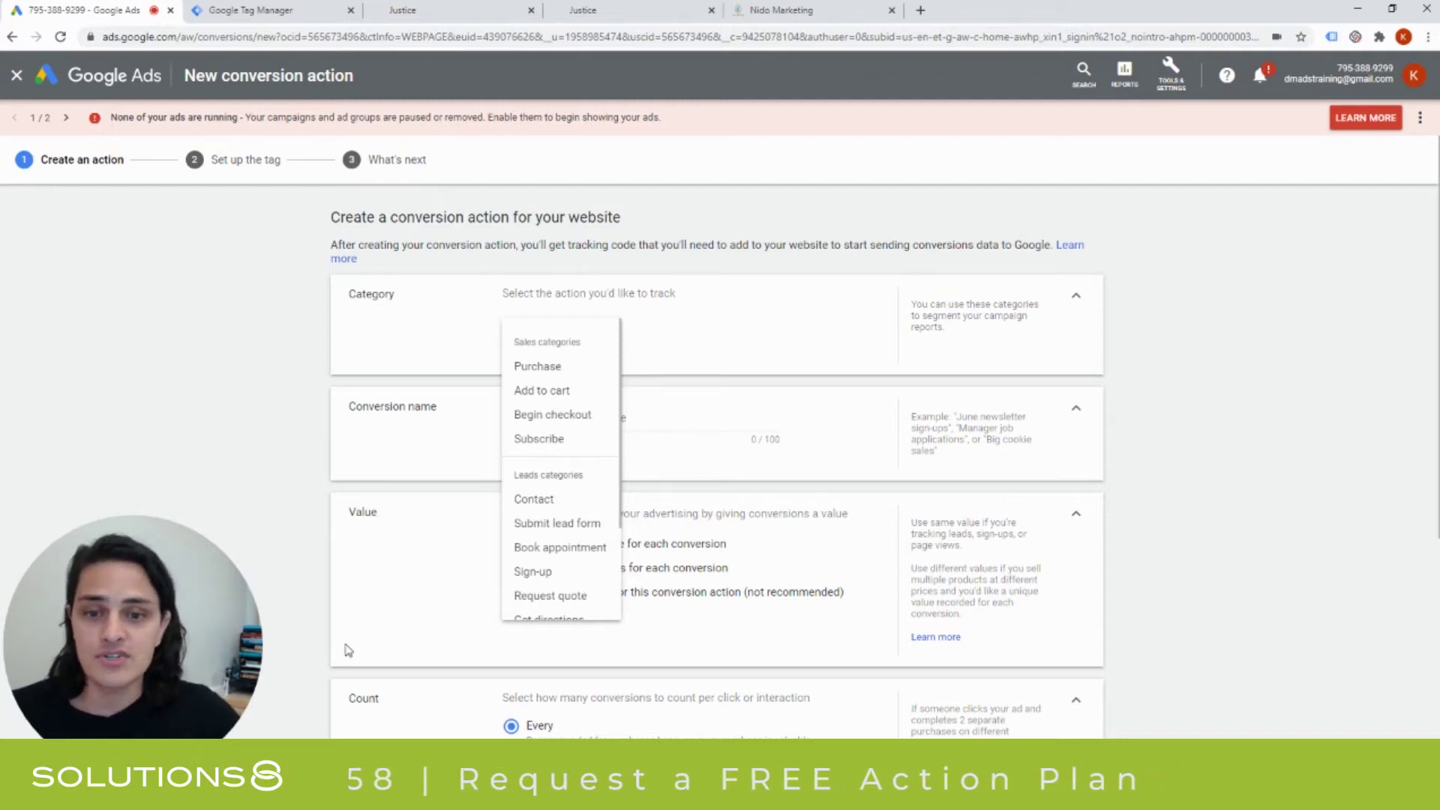
pyautogui.scroll(-3, 547, 451)
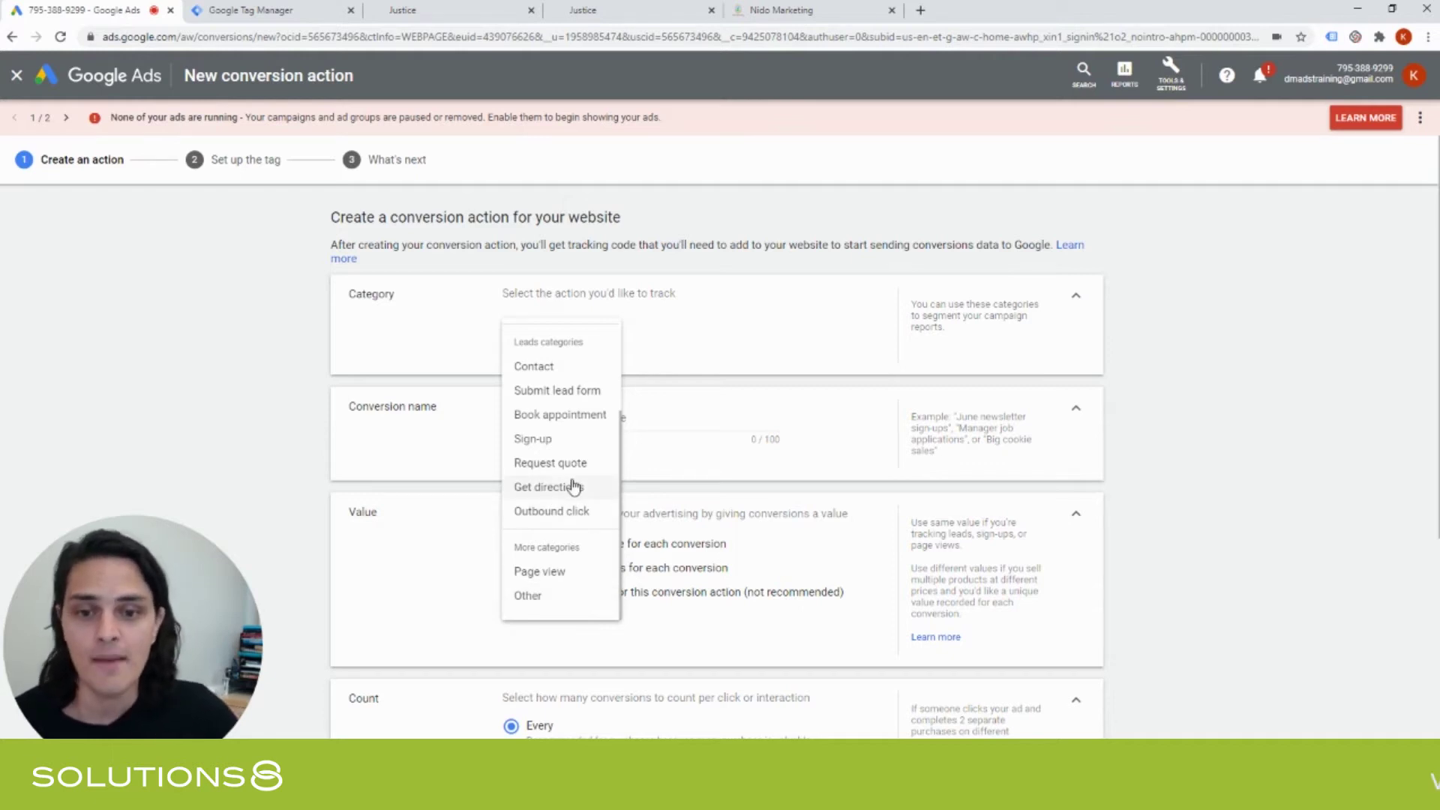
pyautogui.scroll(3, 574, 488)
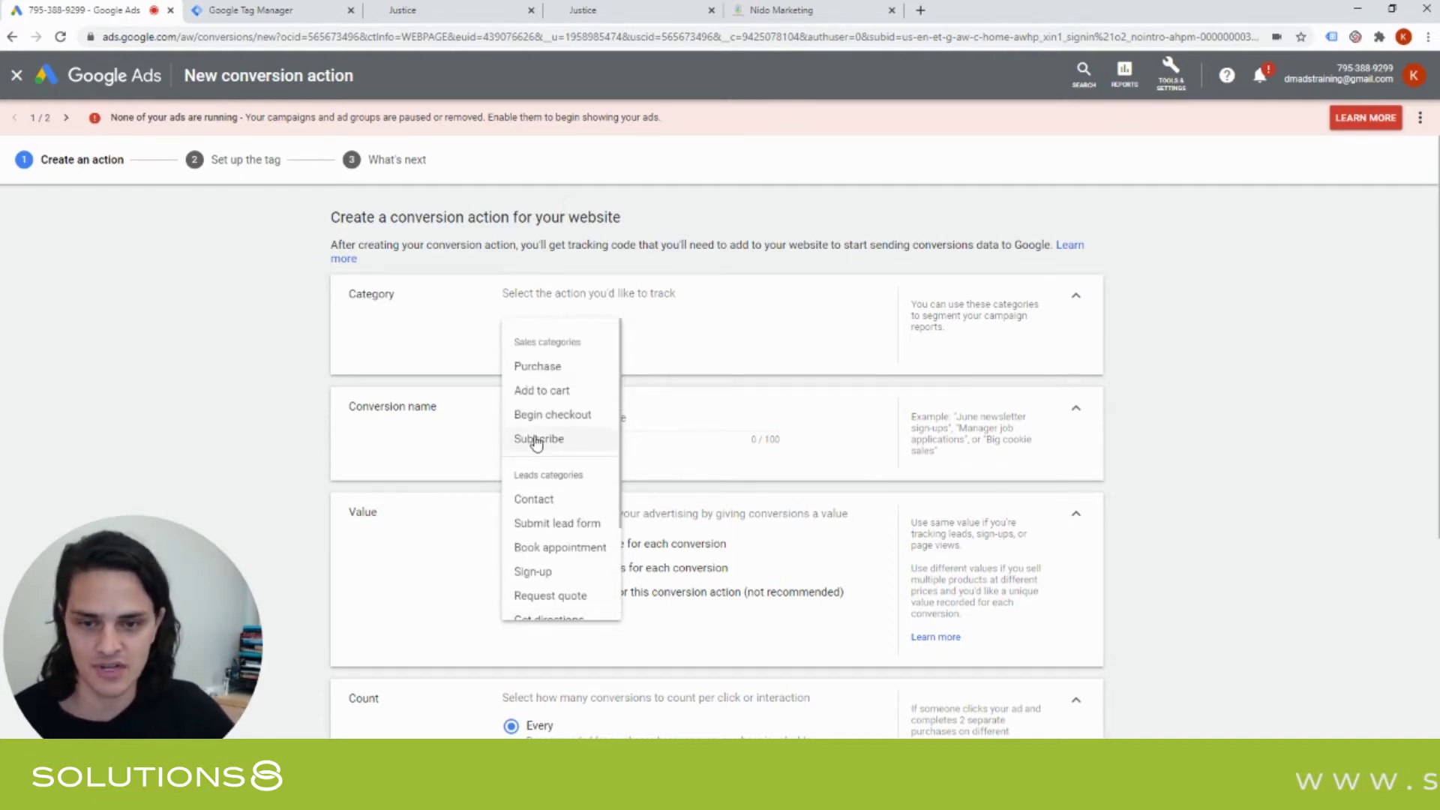
pyautogui.scroll(-1, 537, 443)
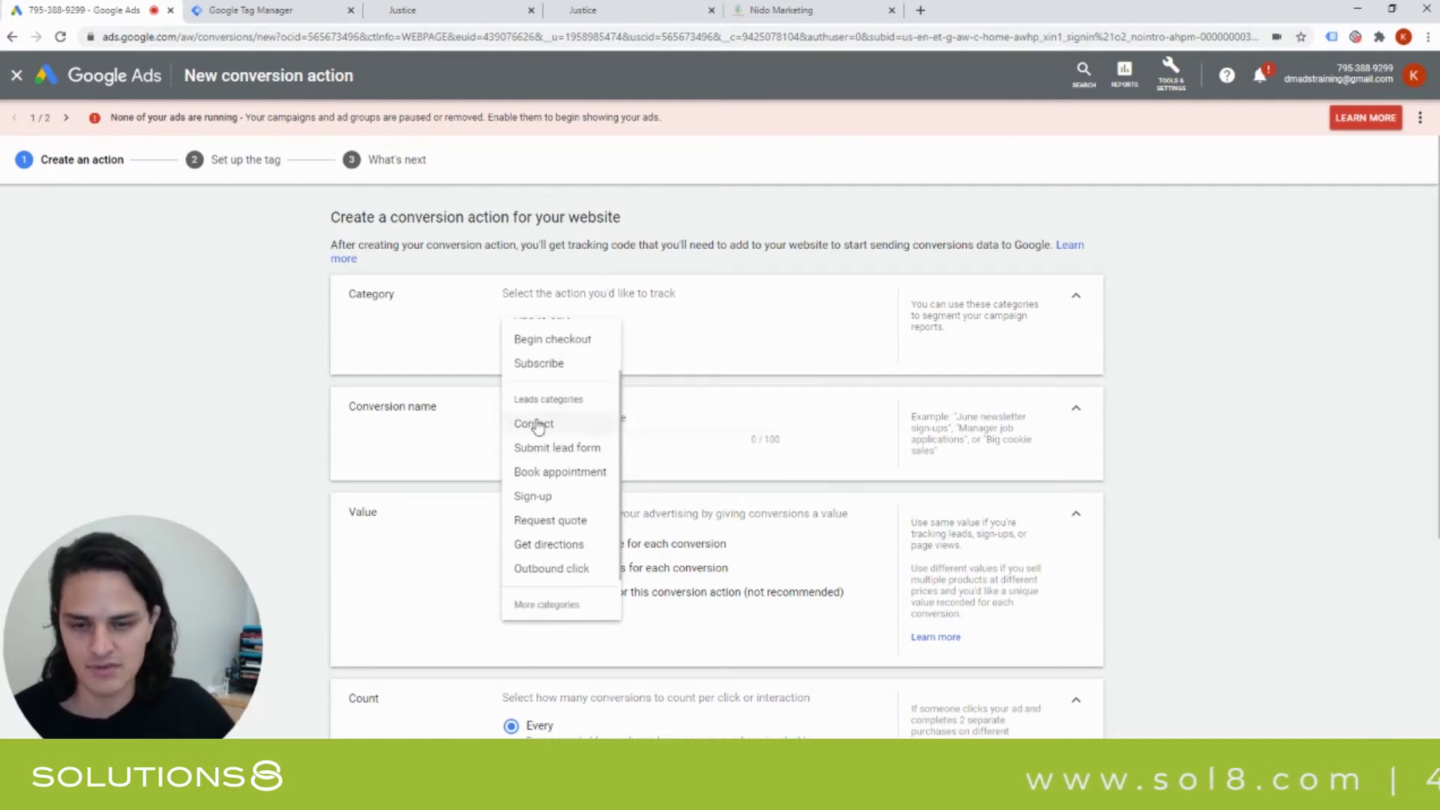
# Pick the Contact category and name the conversion action 'Contact Us Form'.
pyautogui.click(535, 425)
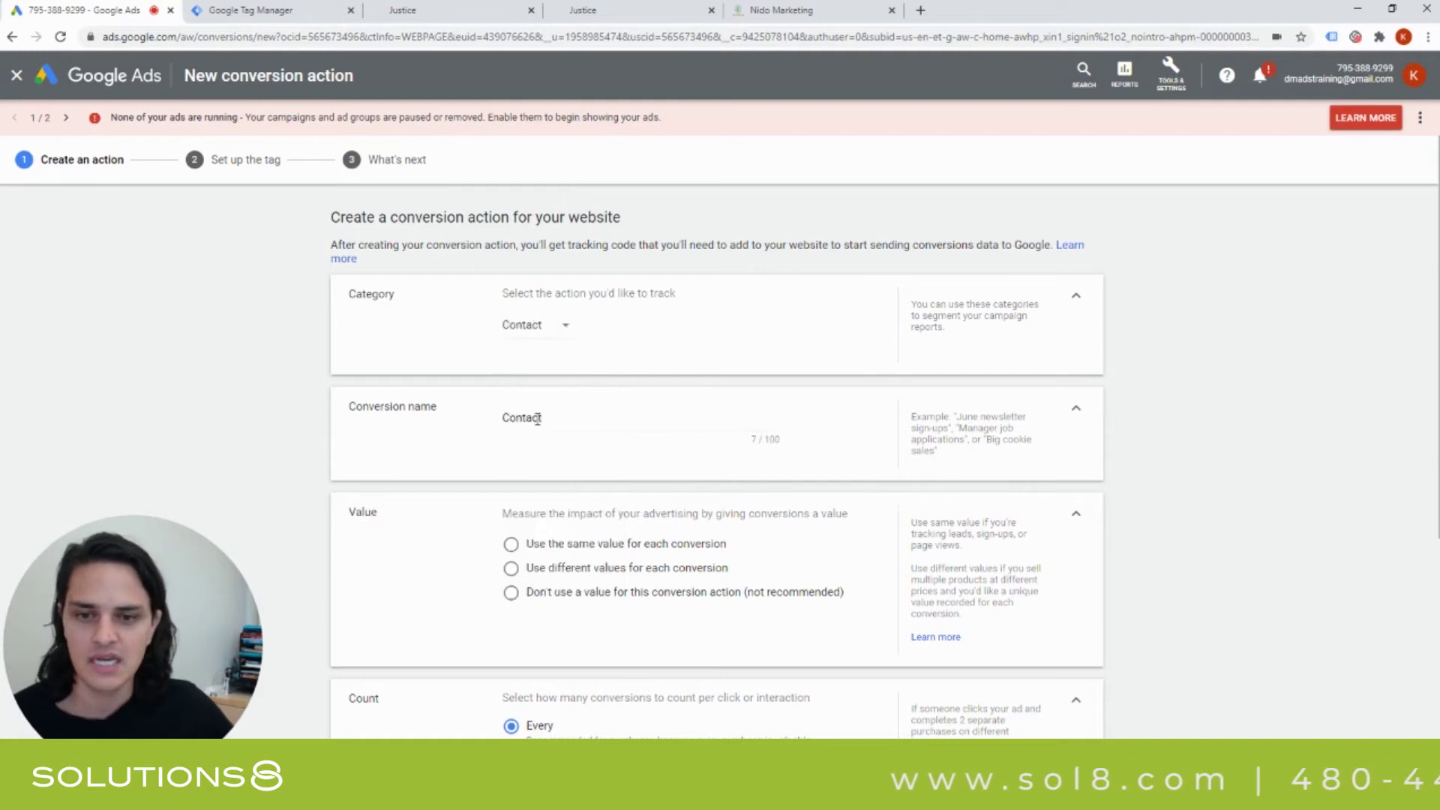
pyautogui.click(576, 420)
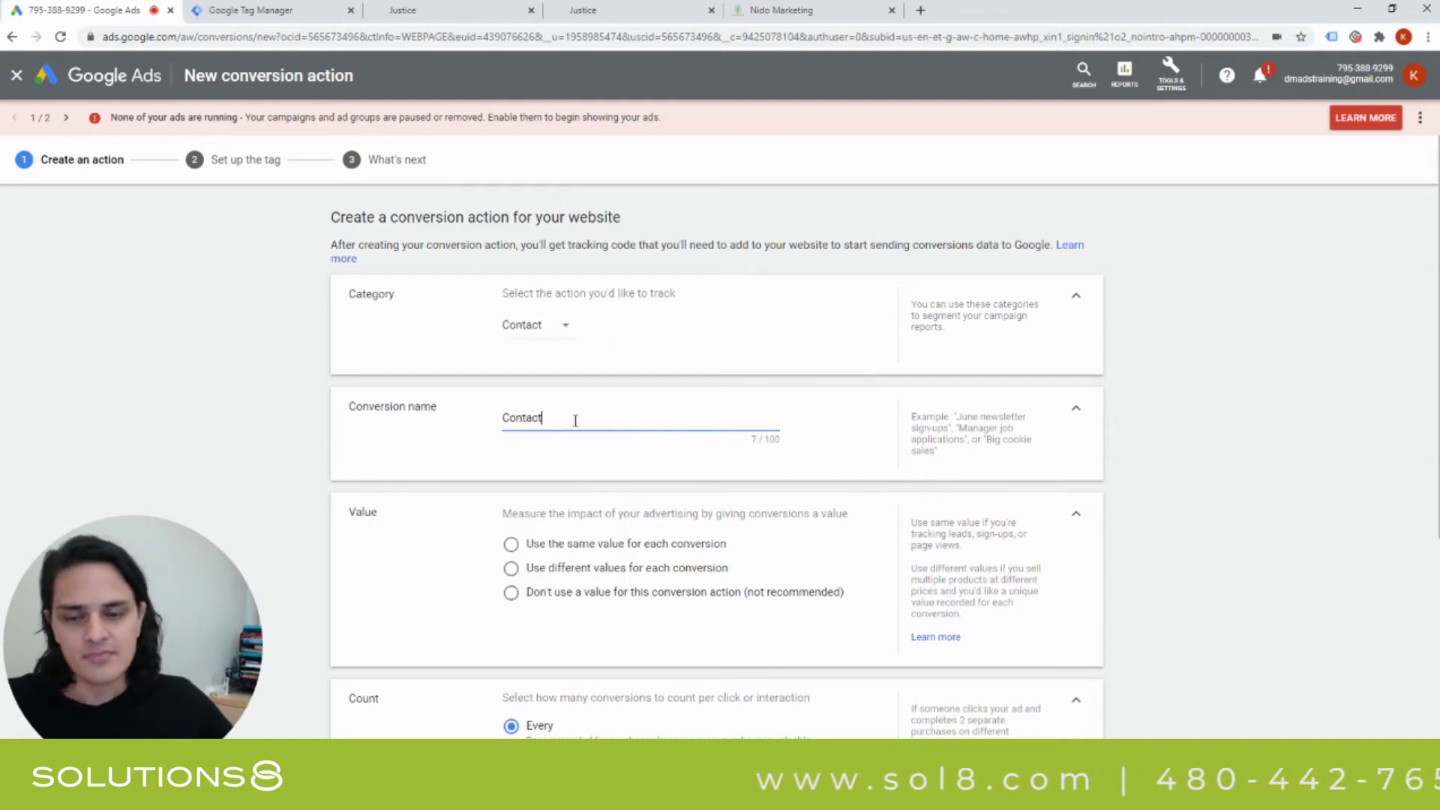
pyautogui.write('U')
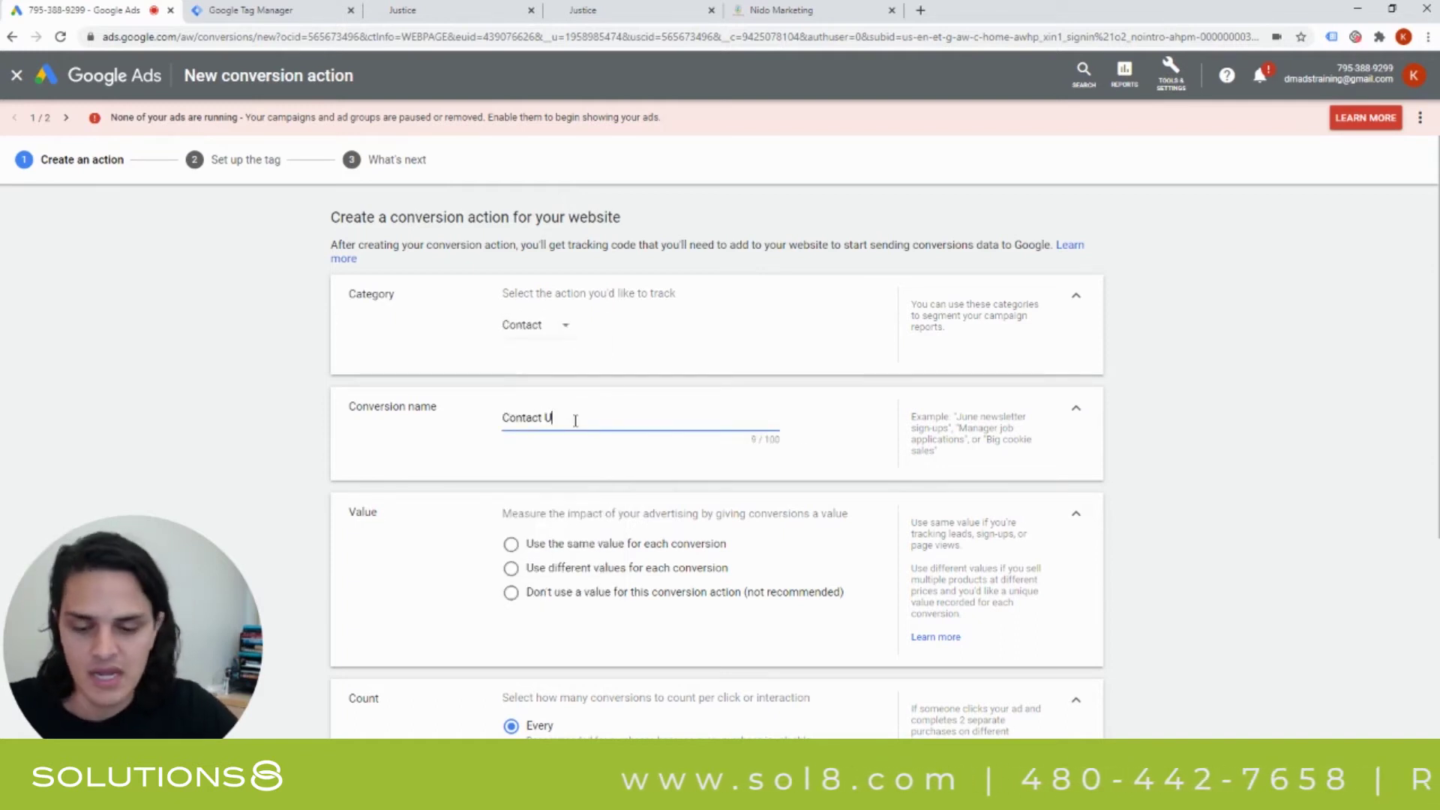
pyautogui.write('s Form')
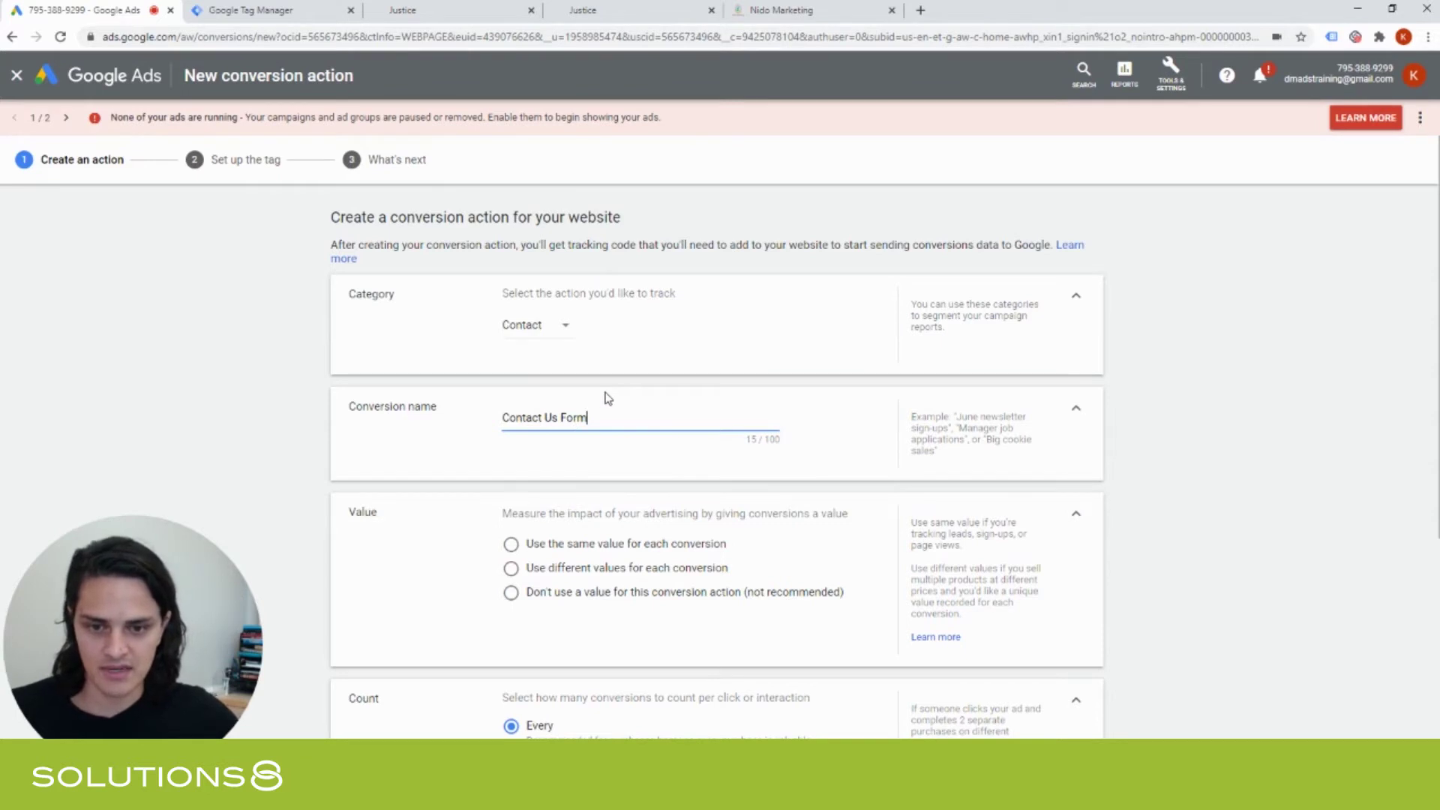
pyautogui.scroll(-2, 604, 398)
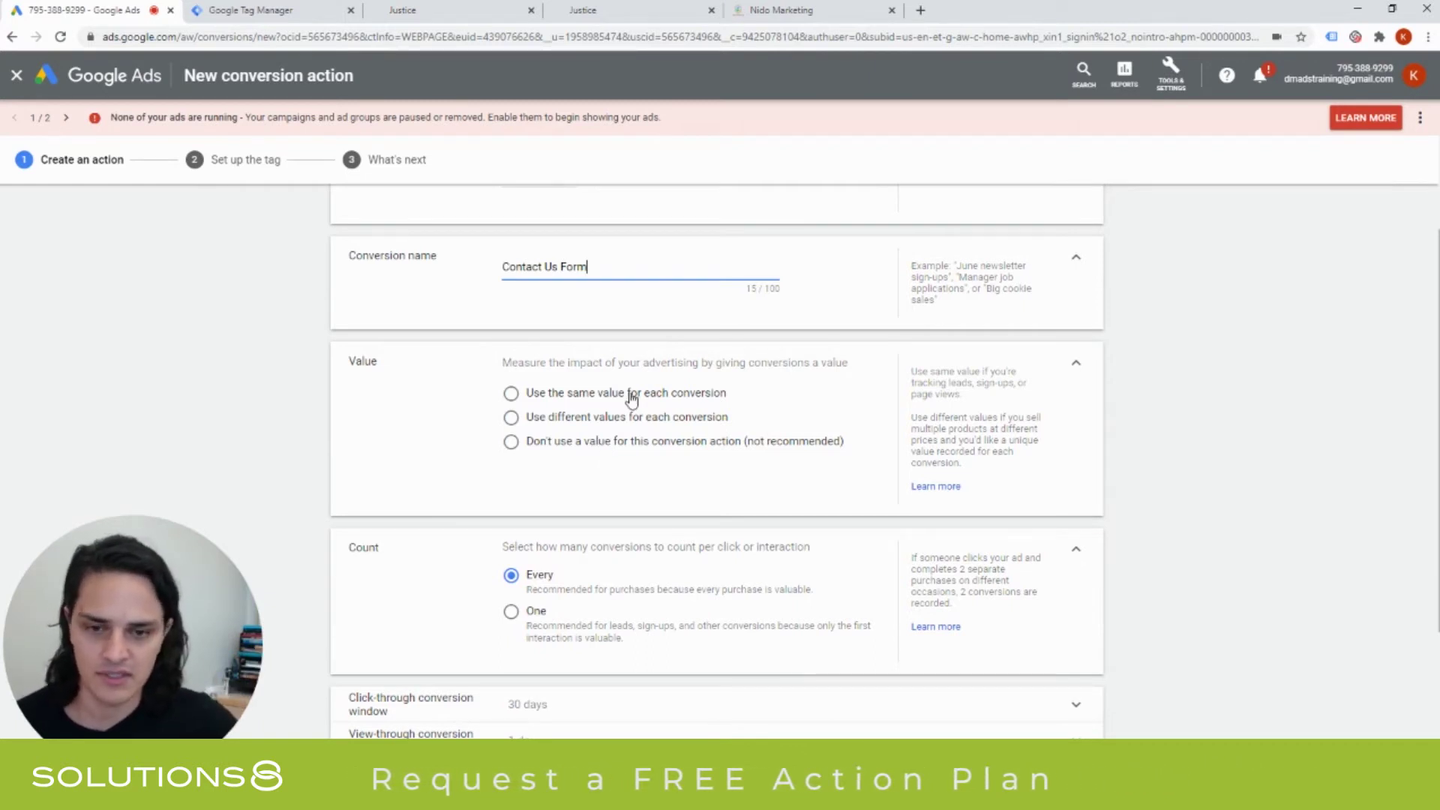
# Select 'Don't use a value for this conversion action' under Value.
pyautogui.click(622, 442)
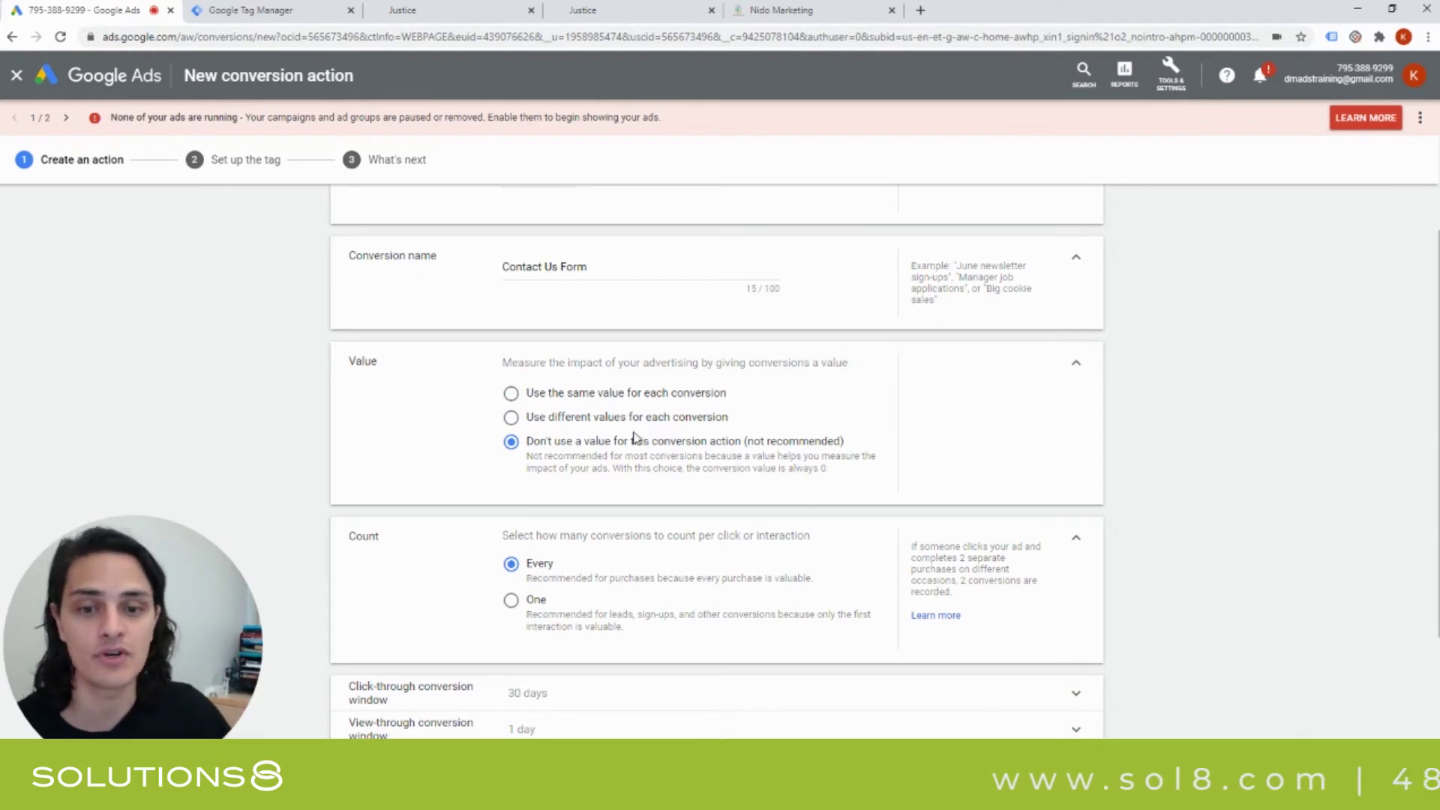
pyautogui.scroll(-3, 634, 438)
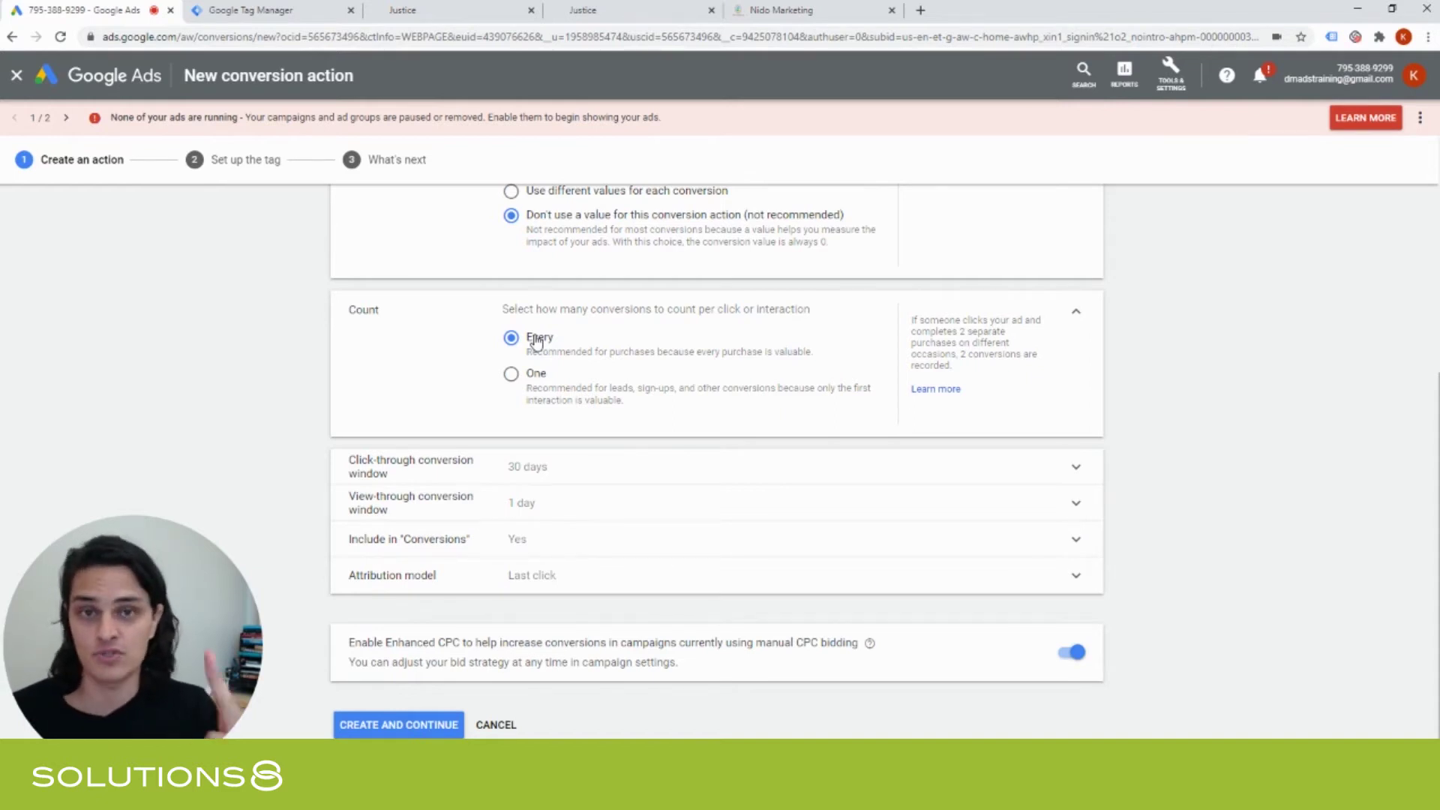
# Set Count to One and the click-through conversion window to 90 days, then review the view-through window.
pyautogui.click(510, 374)
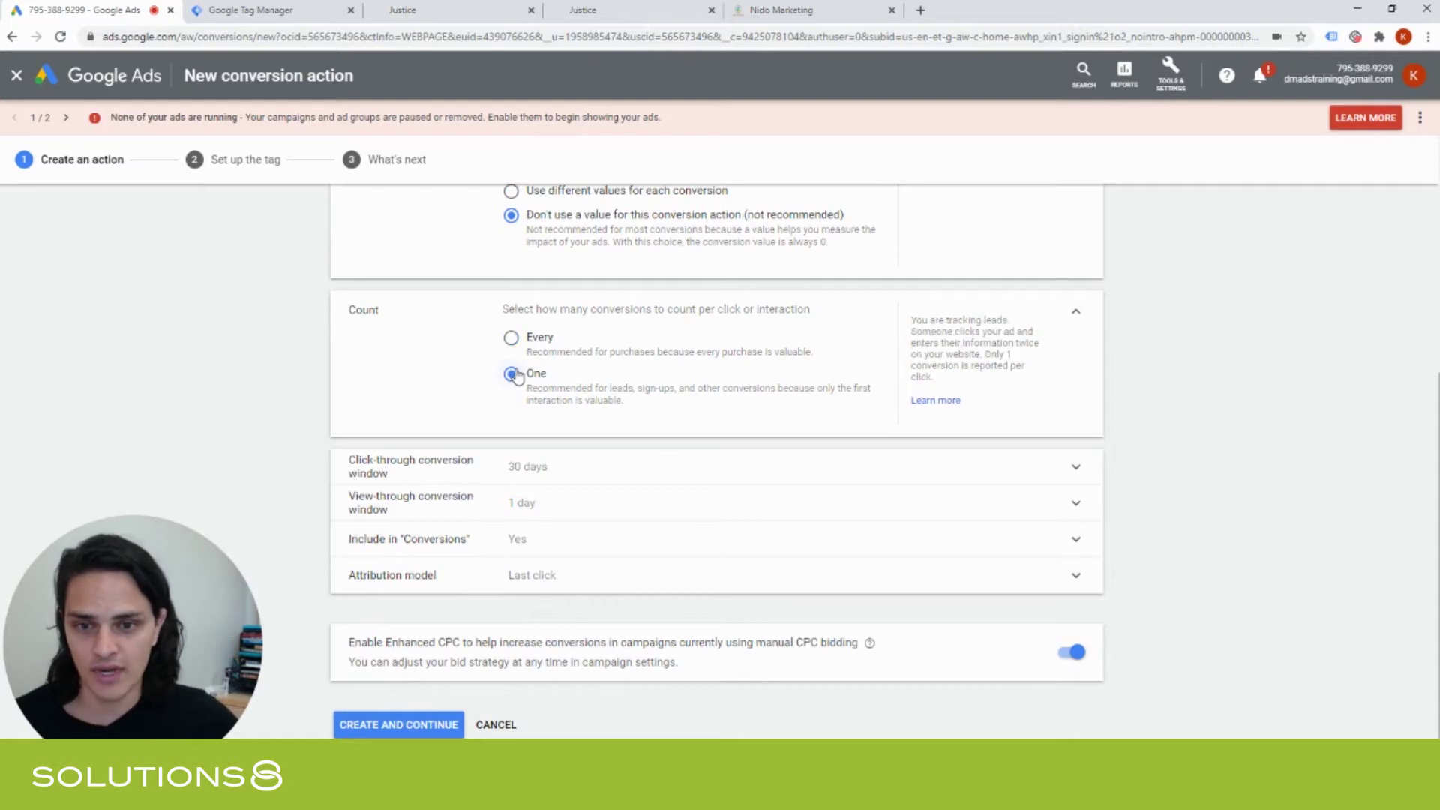
pyautogui.click(582, 466)
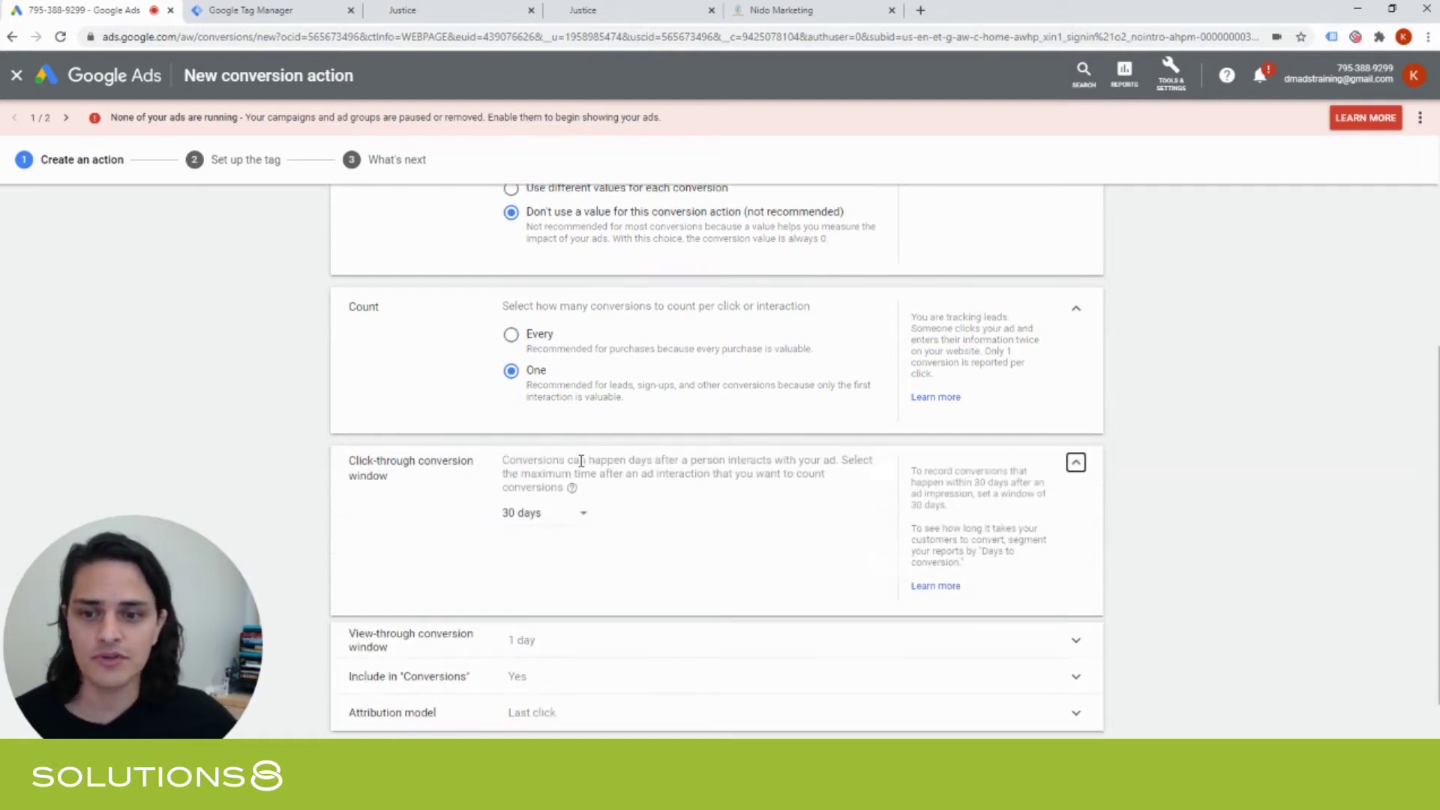
pyautogui.click(537, 523)
pyautogui.click(539, 564)
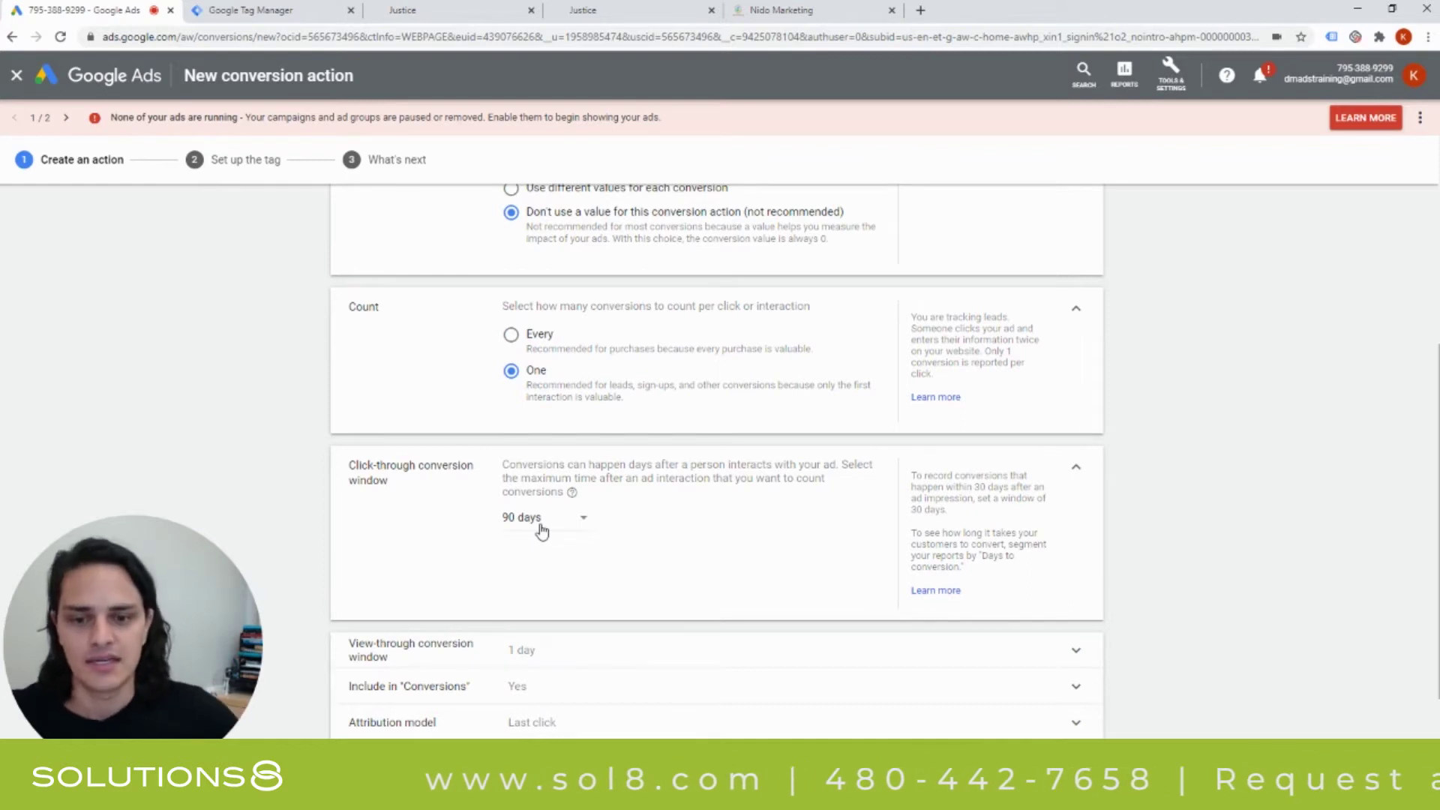
pyautogui.scroll(-2, 611, 508)
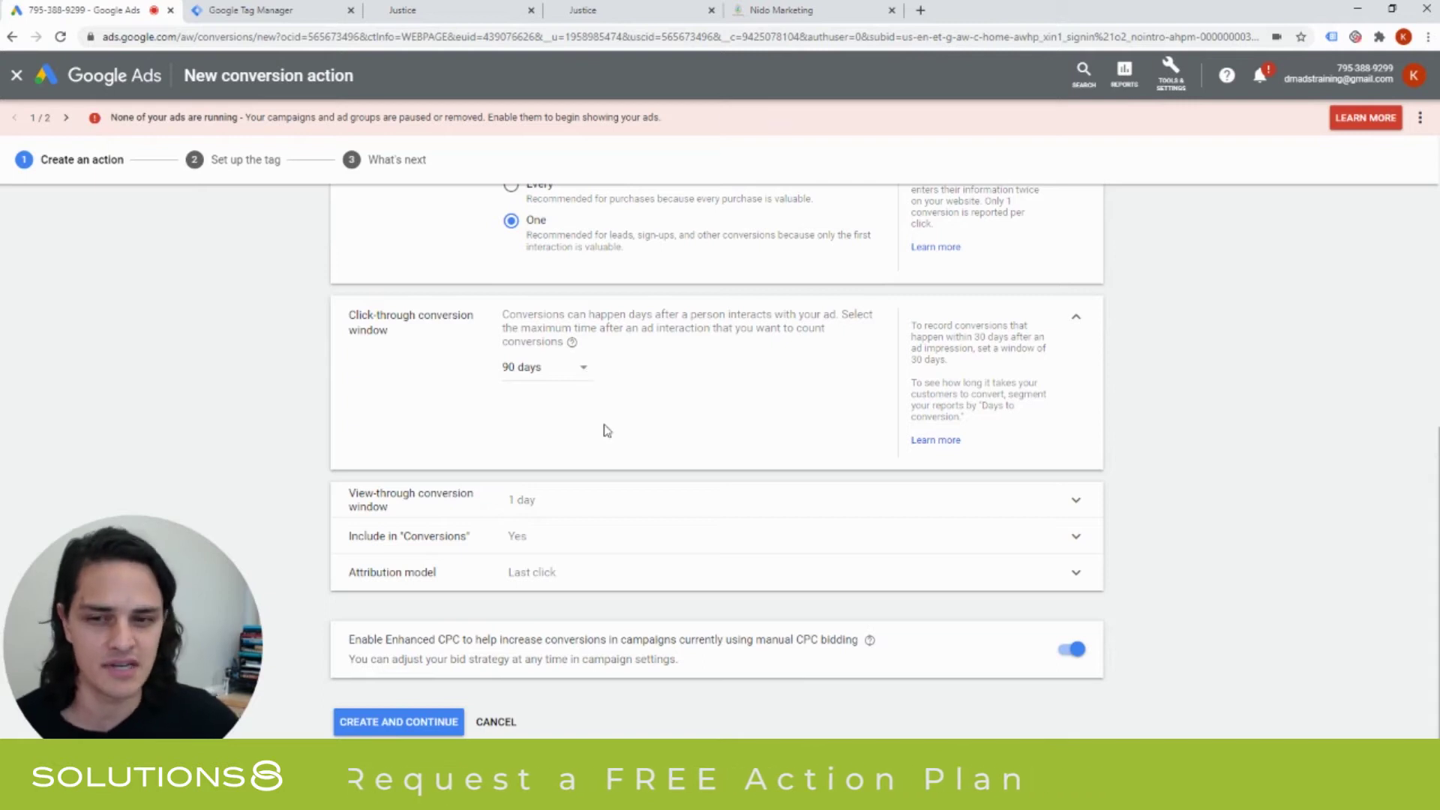
pyautogui.click(620, 501)
pyautogui.scroll(-1, 614, 442)
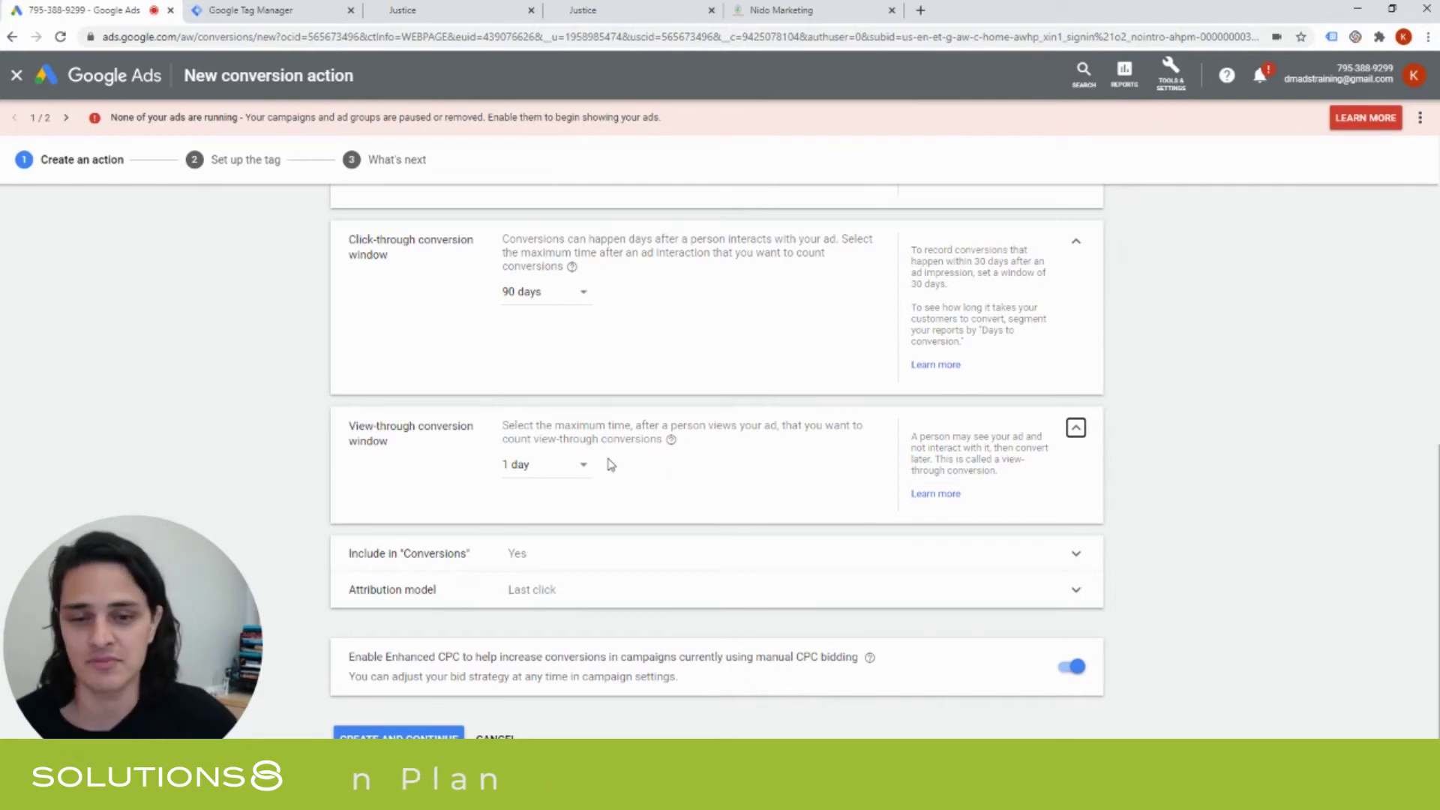
pyautogui.click(1076, 432)
pyautogui.click(553, 539)
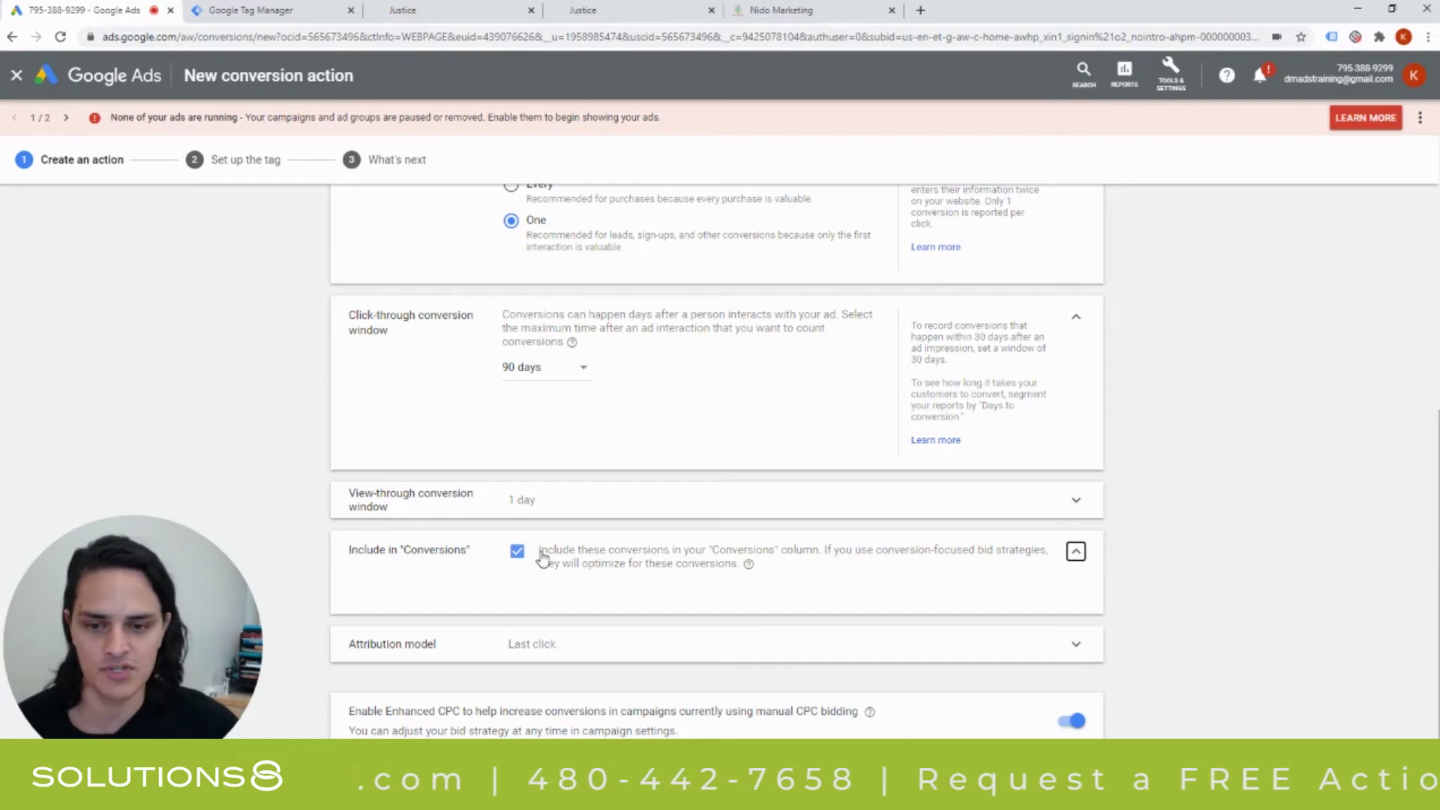
# Collapse Include in 'Conversions', expand Attribution model and open its model dropdown.
pyautogui.click(1075, 553)
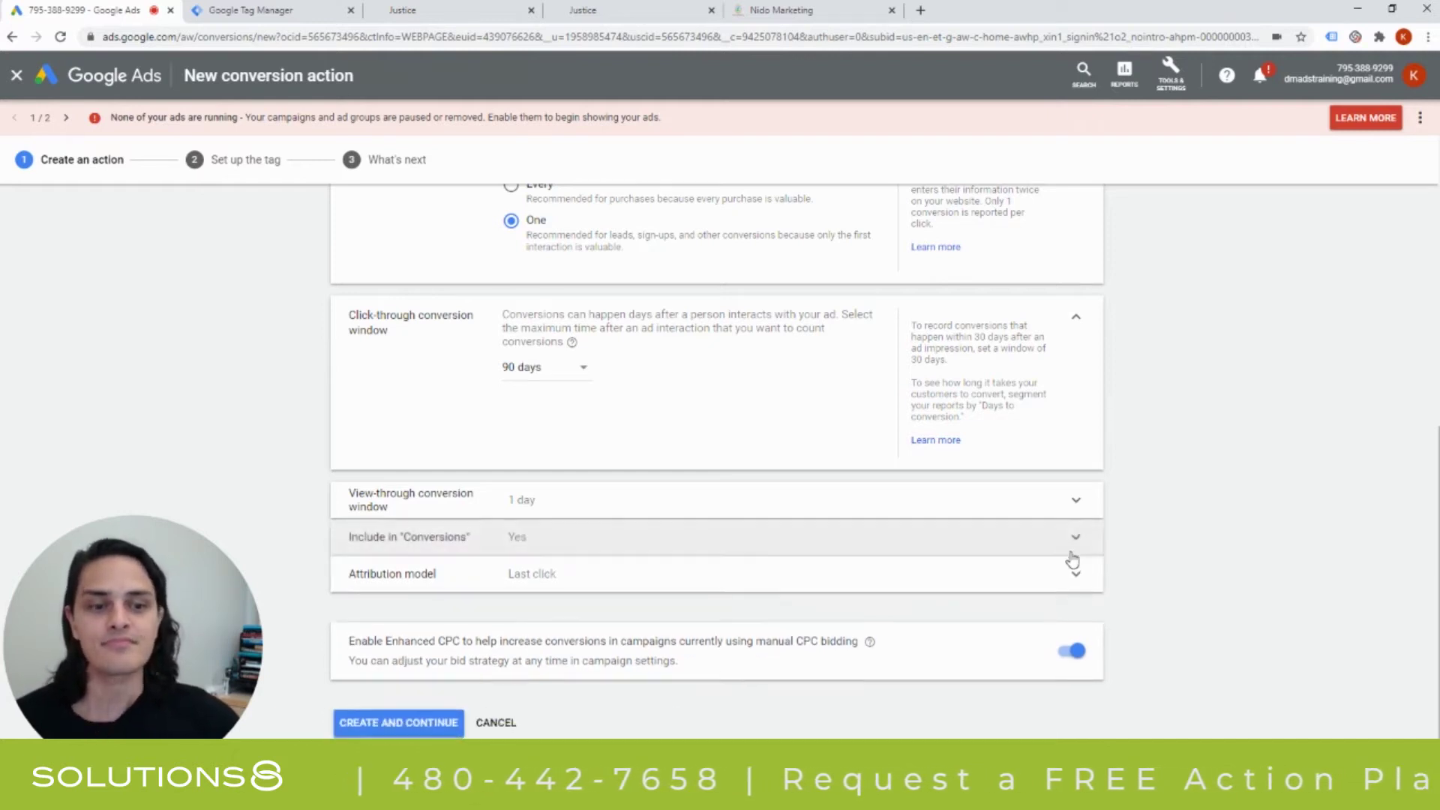
pyautogui.click(582, 571)
pyautogui.scroll(-1, 604, 515)
pyautogui.scroll(-1, 609, 506)
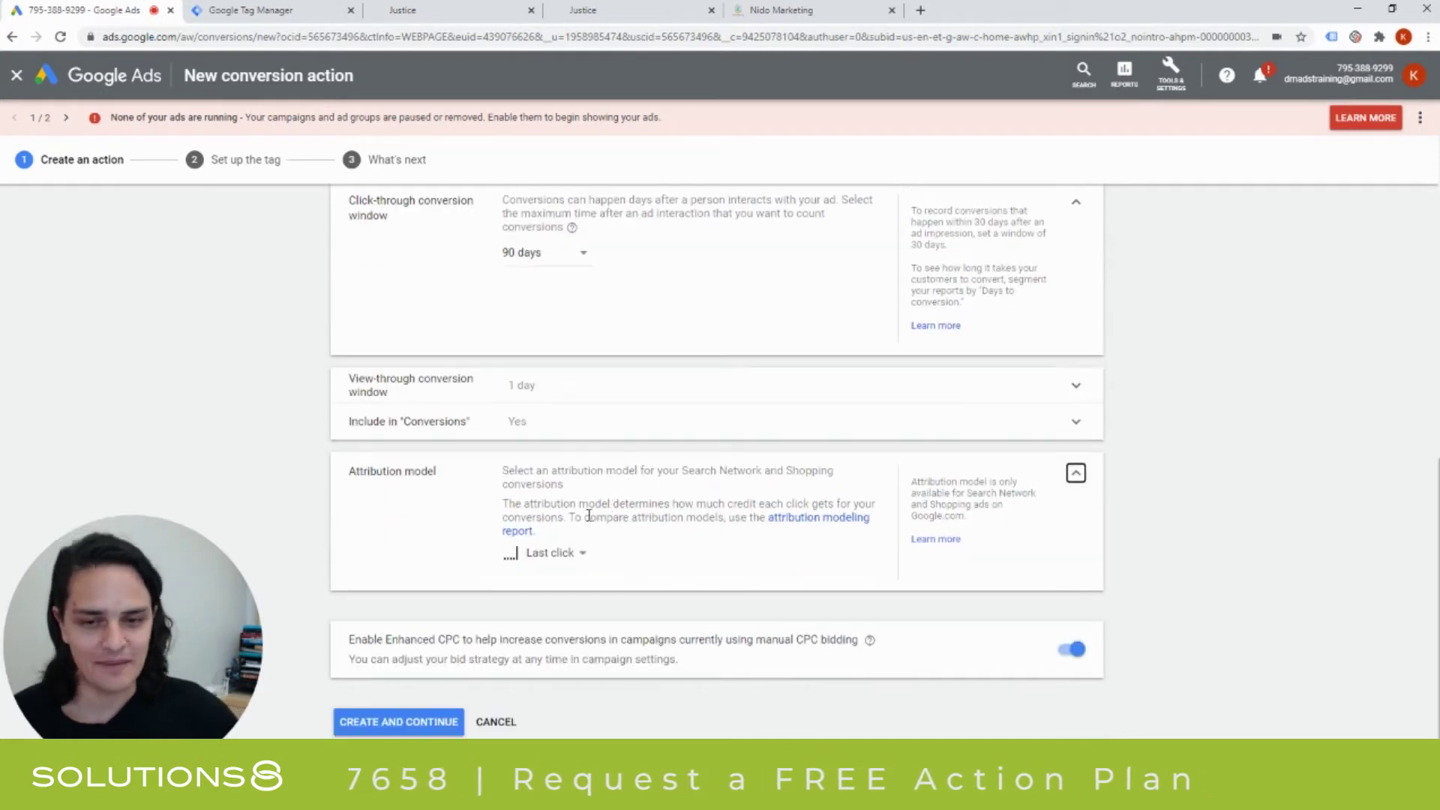
pyautogui.moveTo(543, 555)
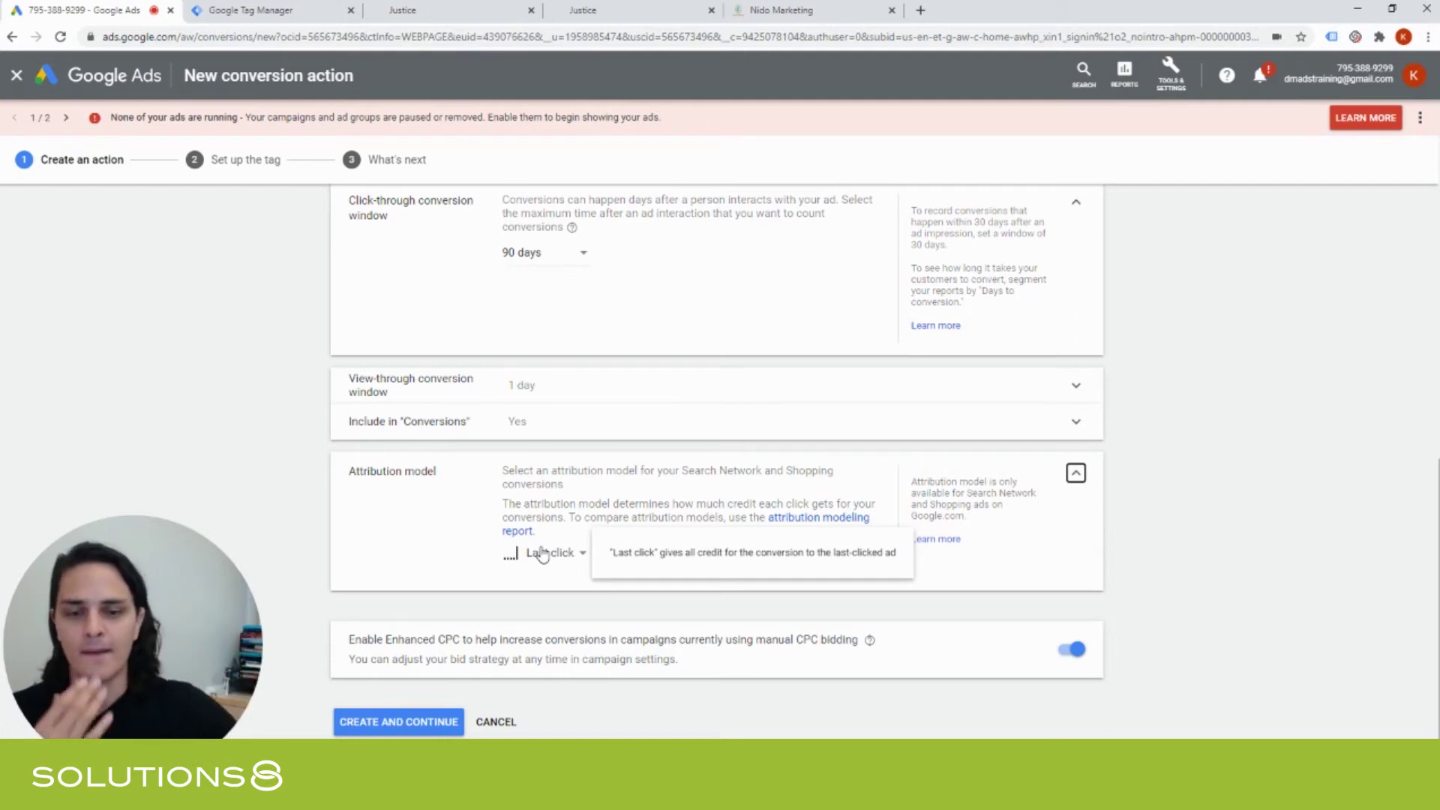
pyautogui.click(541, 554)
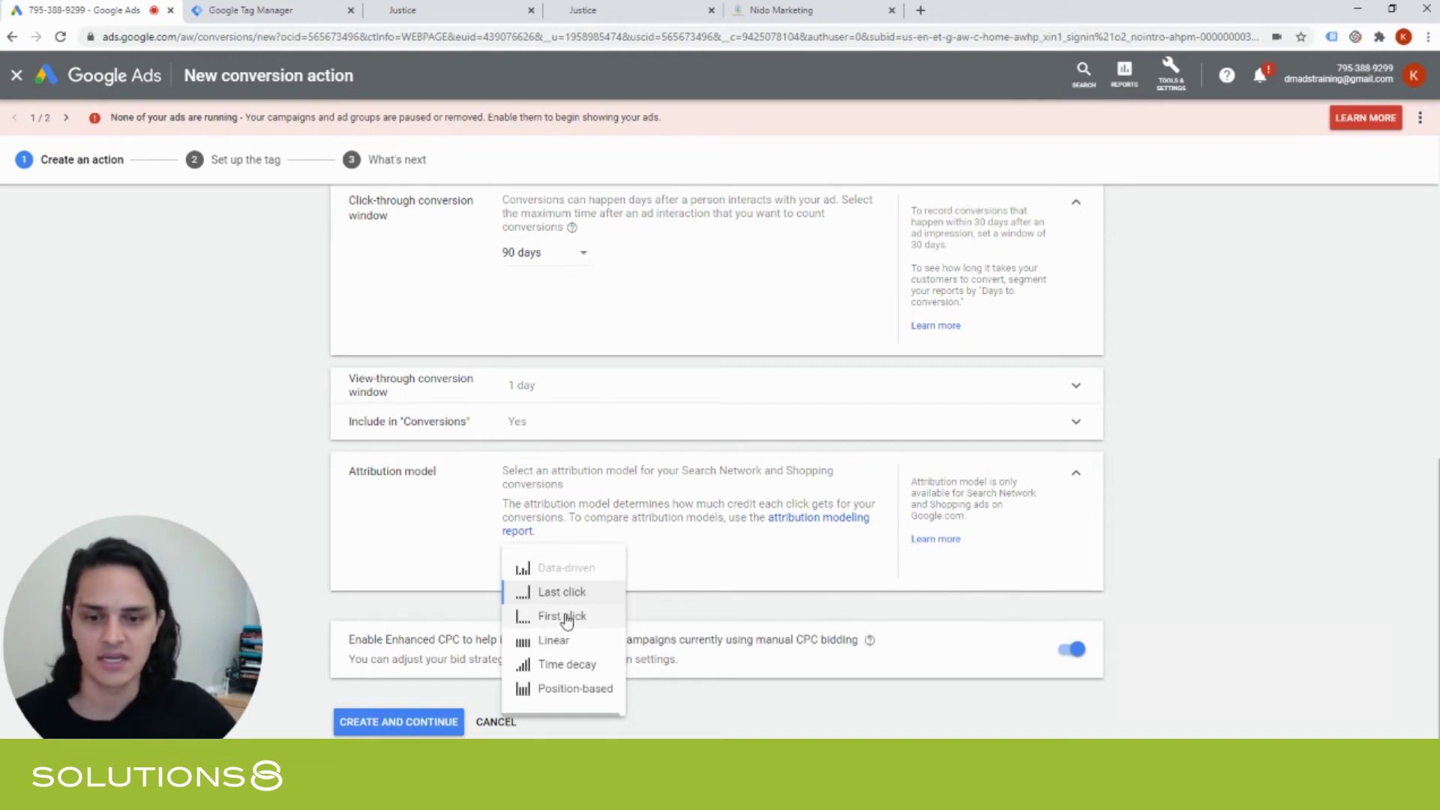
# Choose Time decay attribution and create the action, renamed 'Contact Us Form 2' to avoid a duplicate.
pyautogui.click(568, 664)
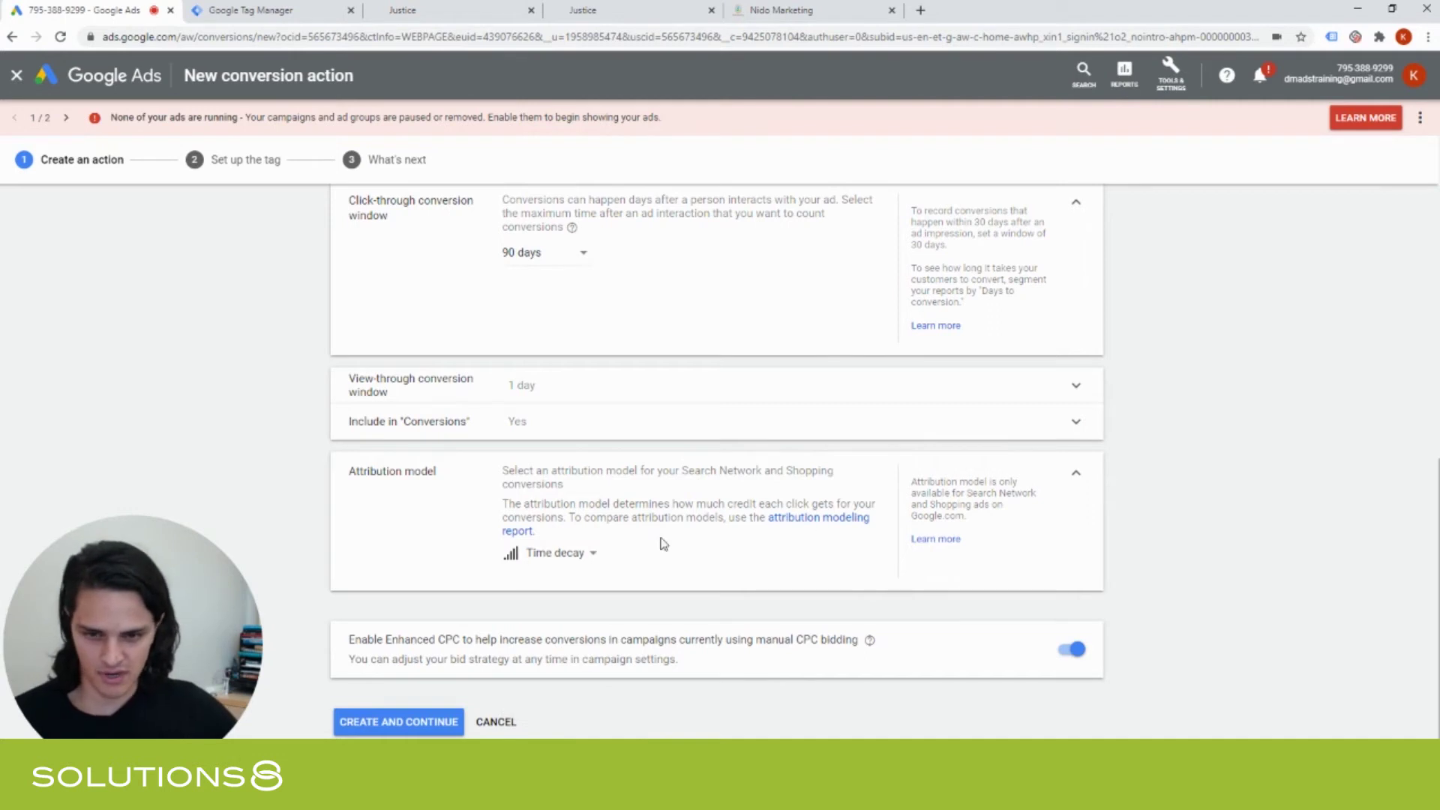
pyautogui.click(416, 722)
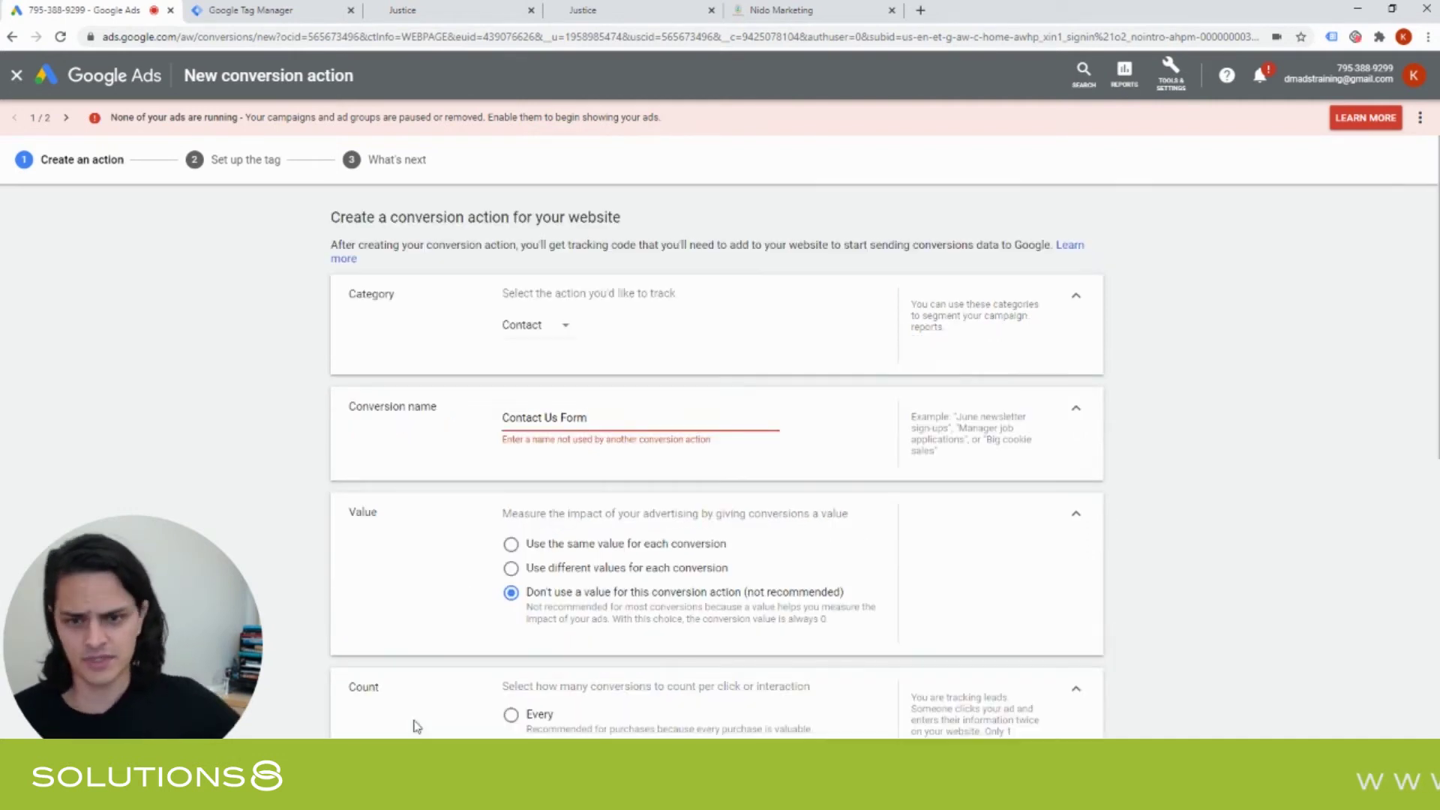
pyautogui.click(597, 431)
pyautogui.write('2')
pyautogui.scroll(-10, 599, 433)
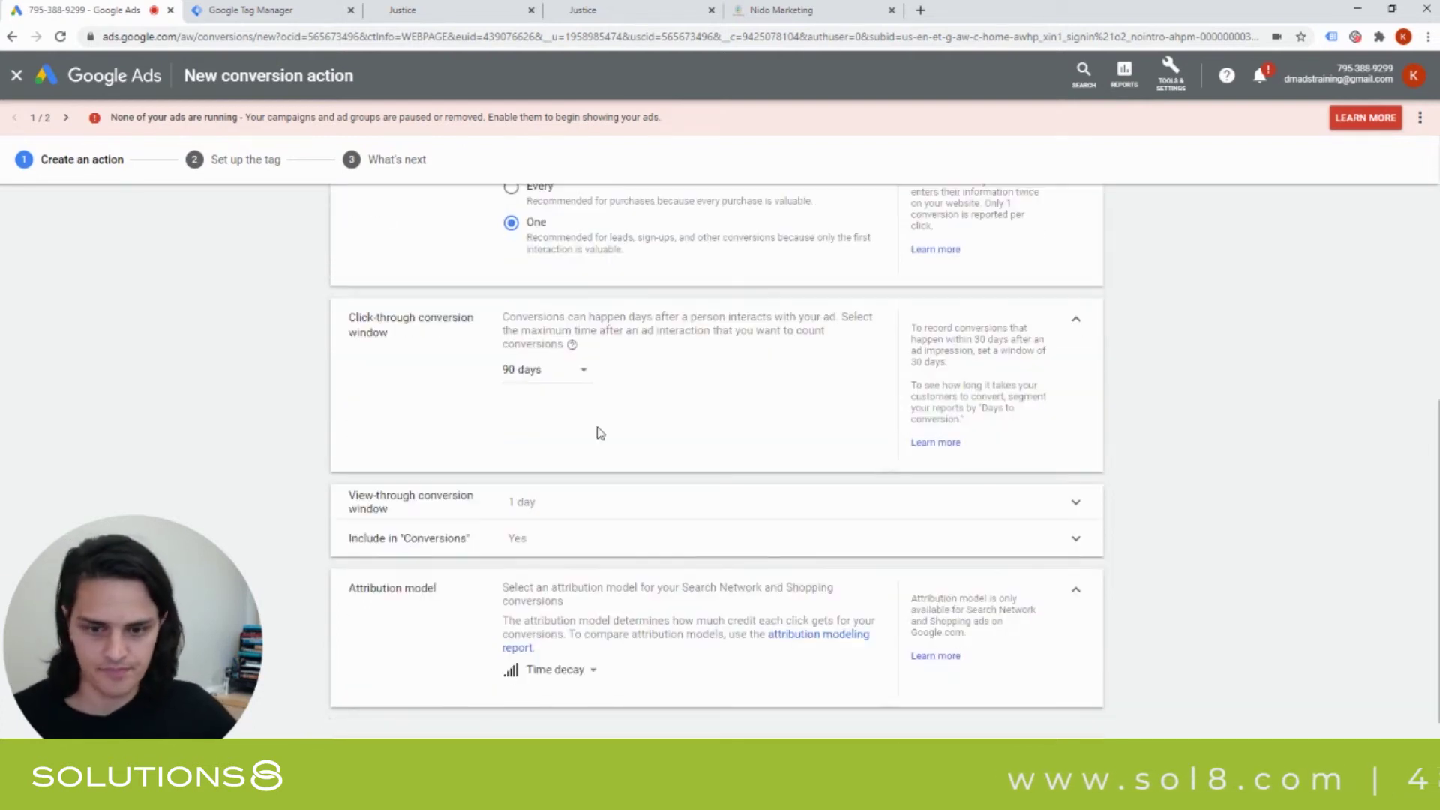
pyautogui.click(368, 724)
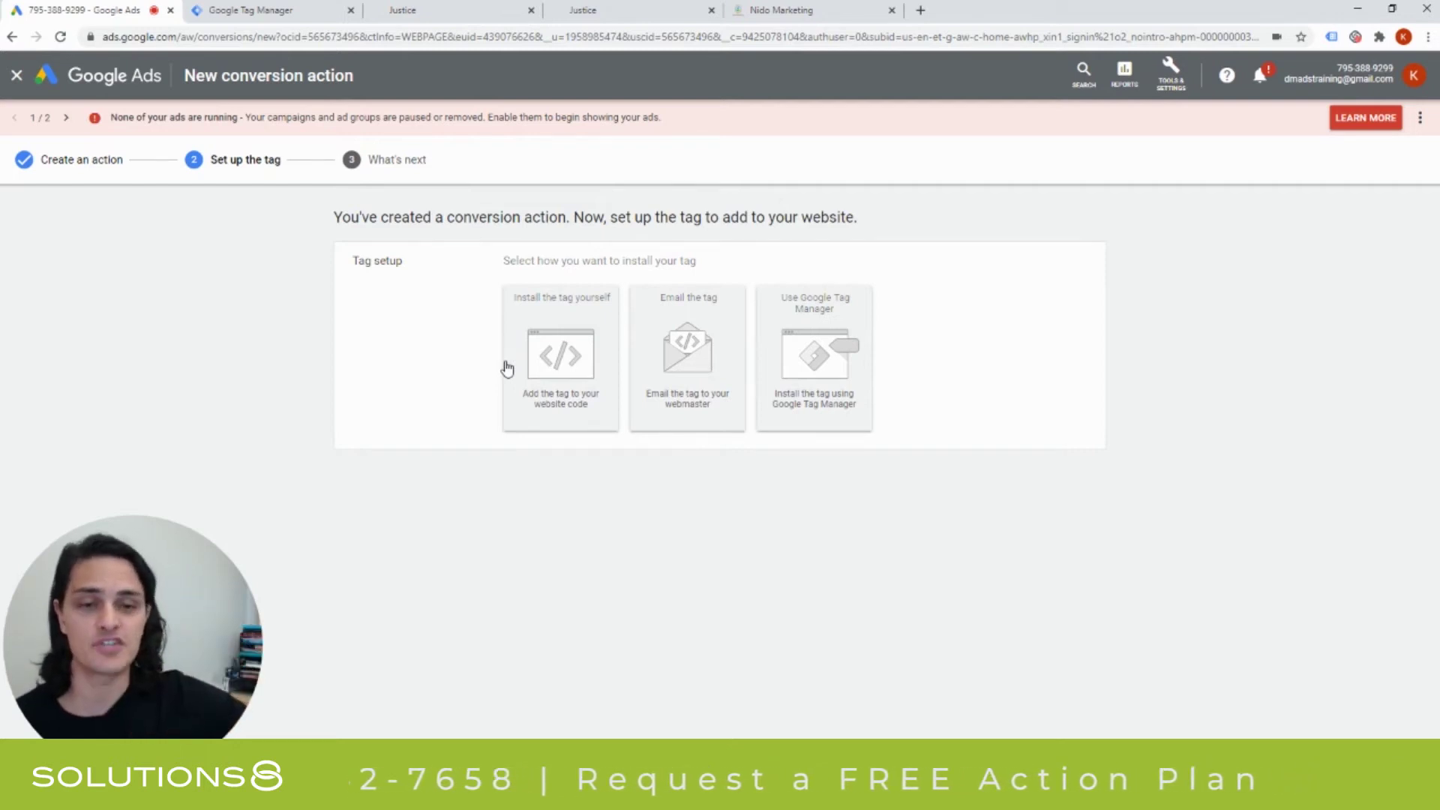
# Choose the Use Google Tag Manager install method, note the conversion ID and label, then switch to Tag Manager.
pyautogui.click(798, 384)
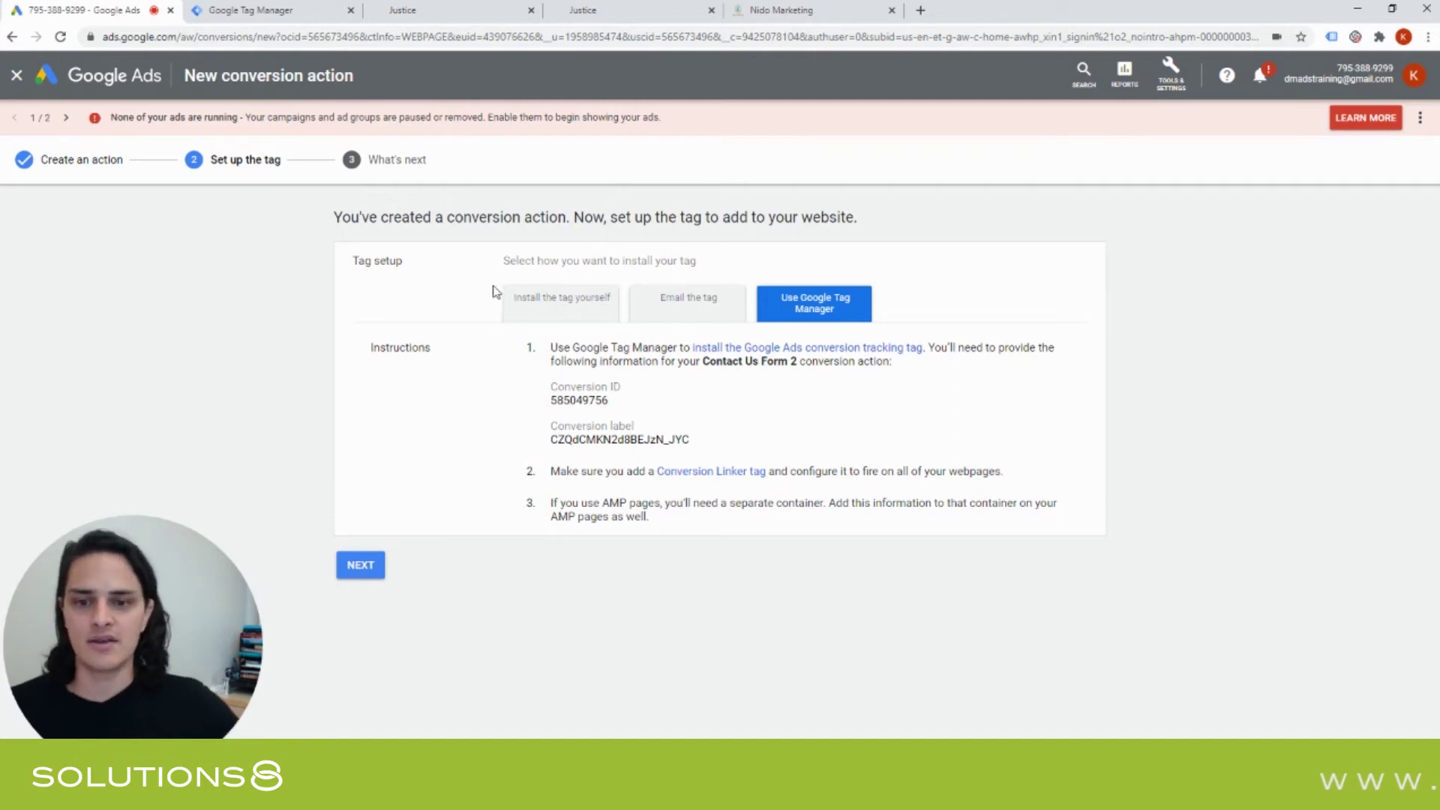
pyautogui.click(316, 17)
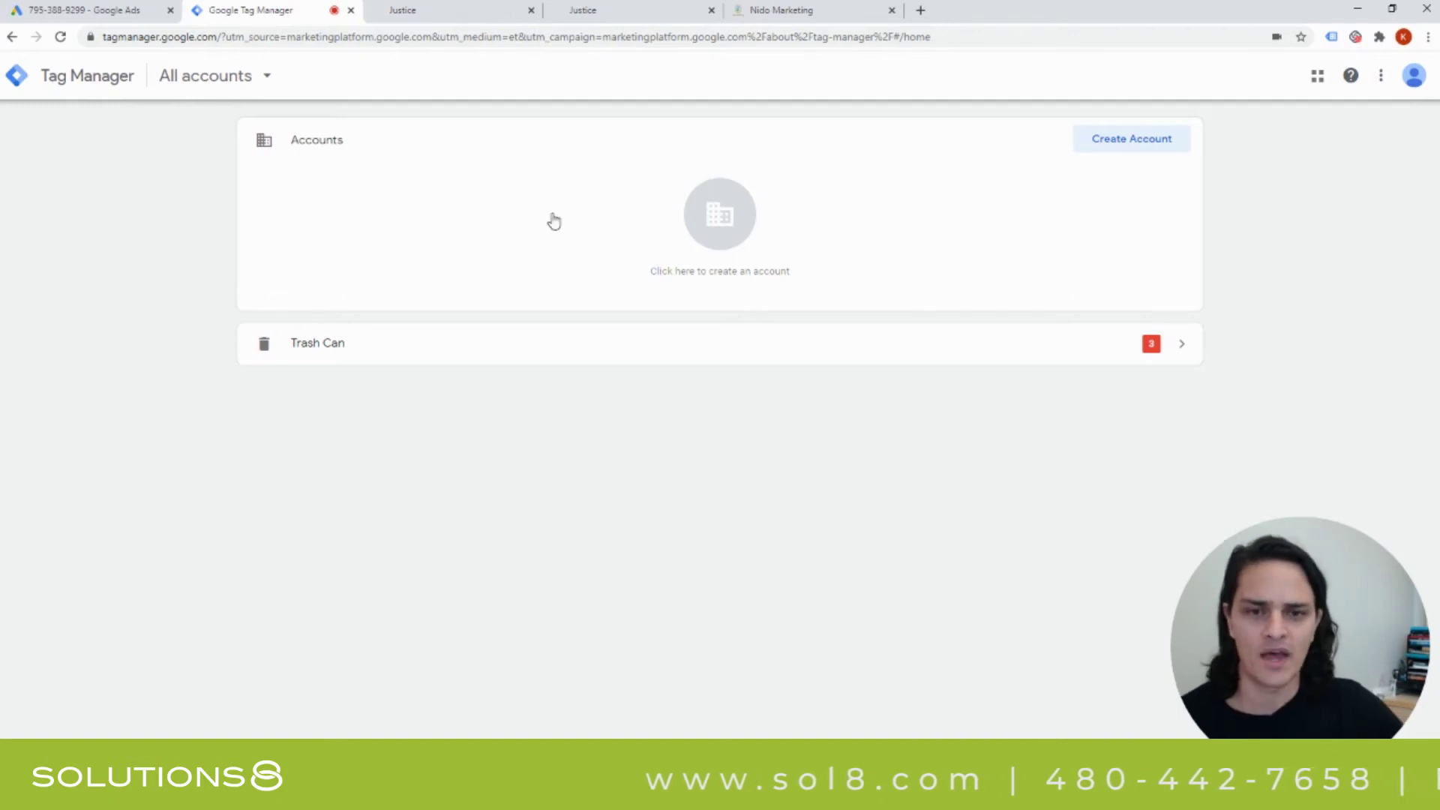
# Start a new Tag Manager account named for the law firm, with anonymous data sharing enabled.
pyautogui.click(1127, 153)
pyautogui.click(470, 288)
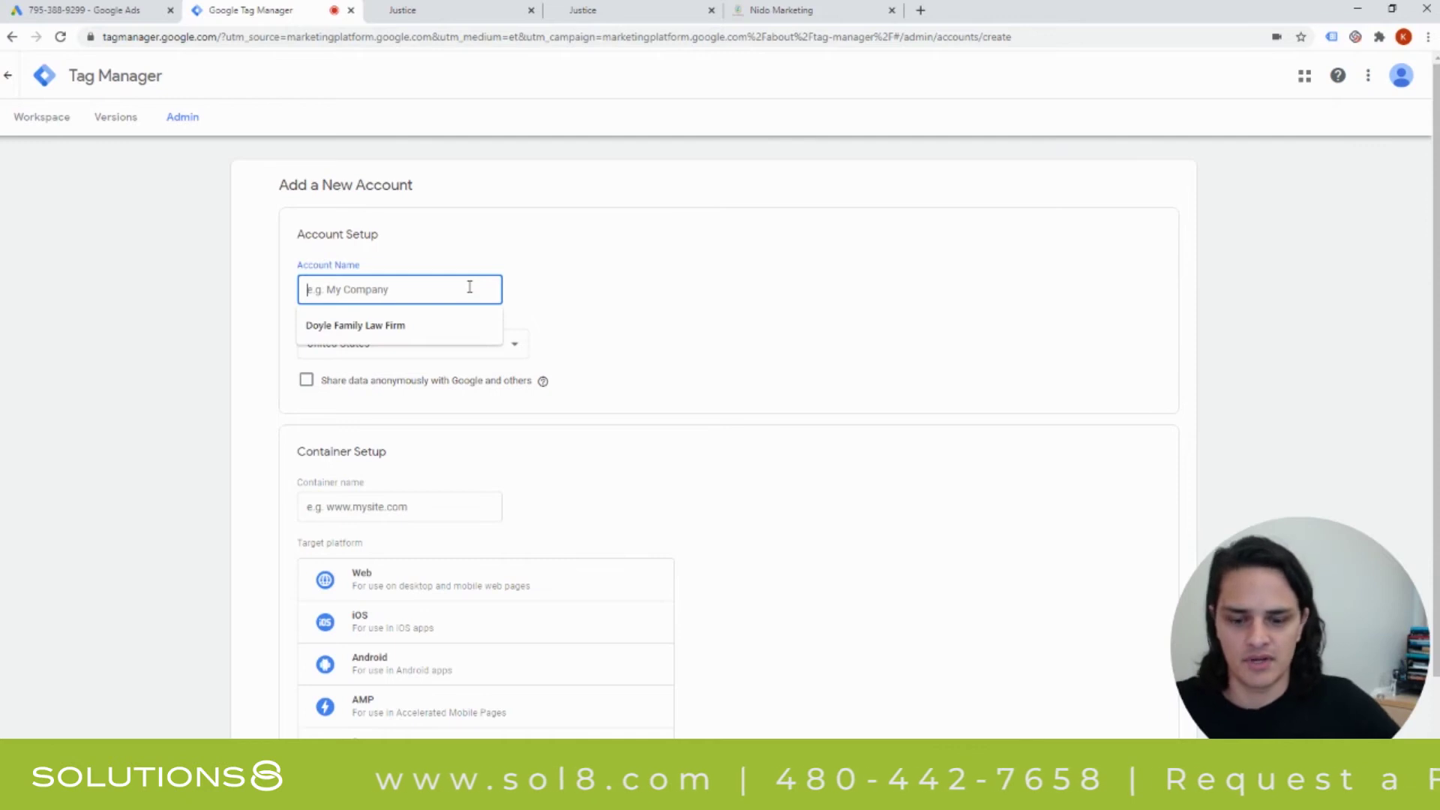
pyautogui.write('Doy')
pyautogui.press('Down')
pyautogui.press('Return')
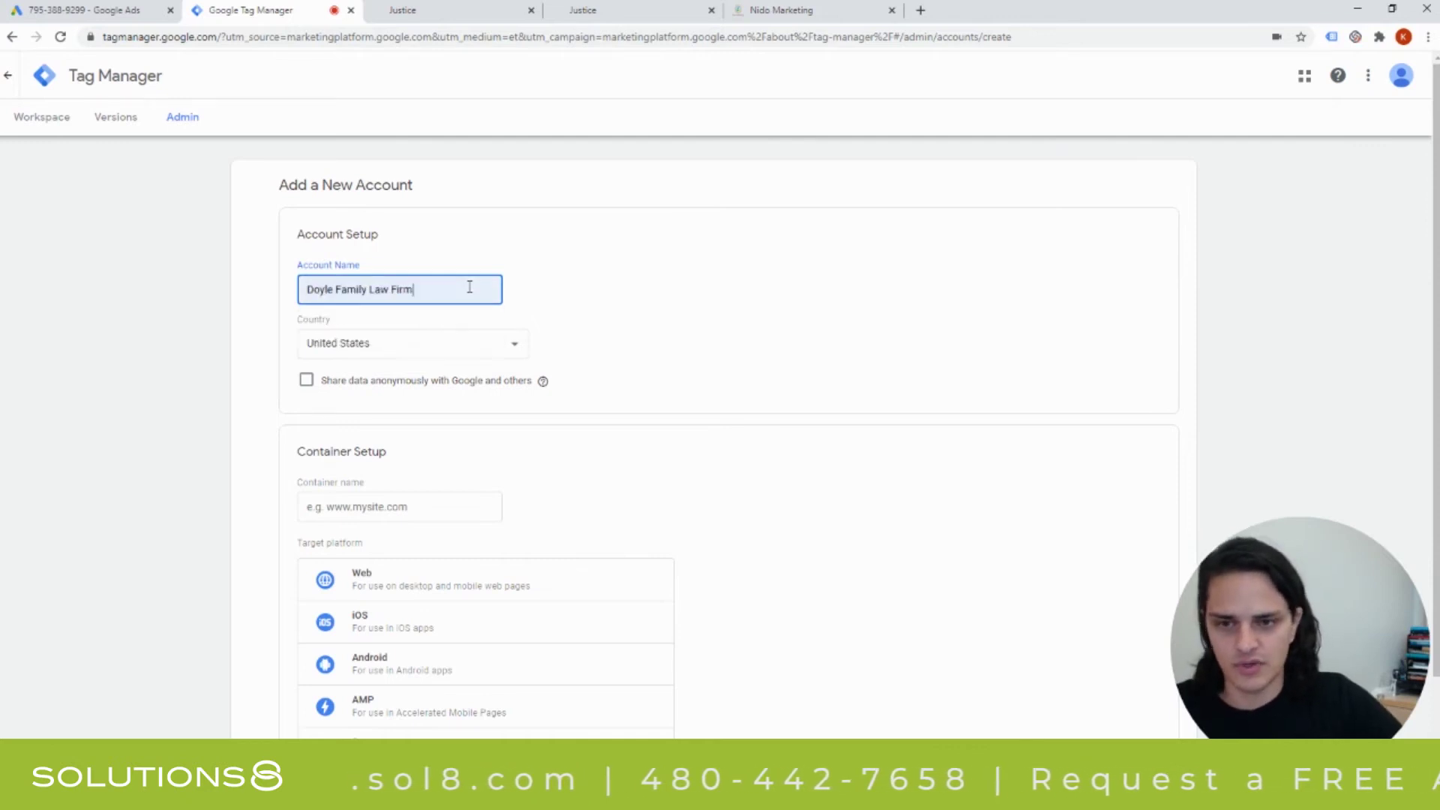
pyautogui.click(359, 386)
pyautogui.click(358, 385)
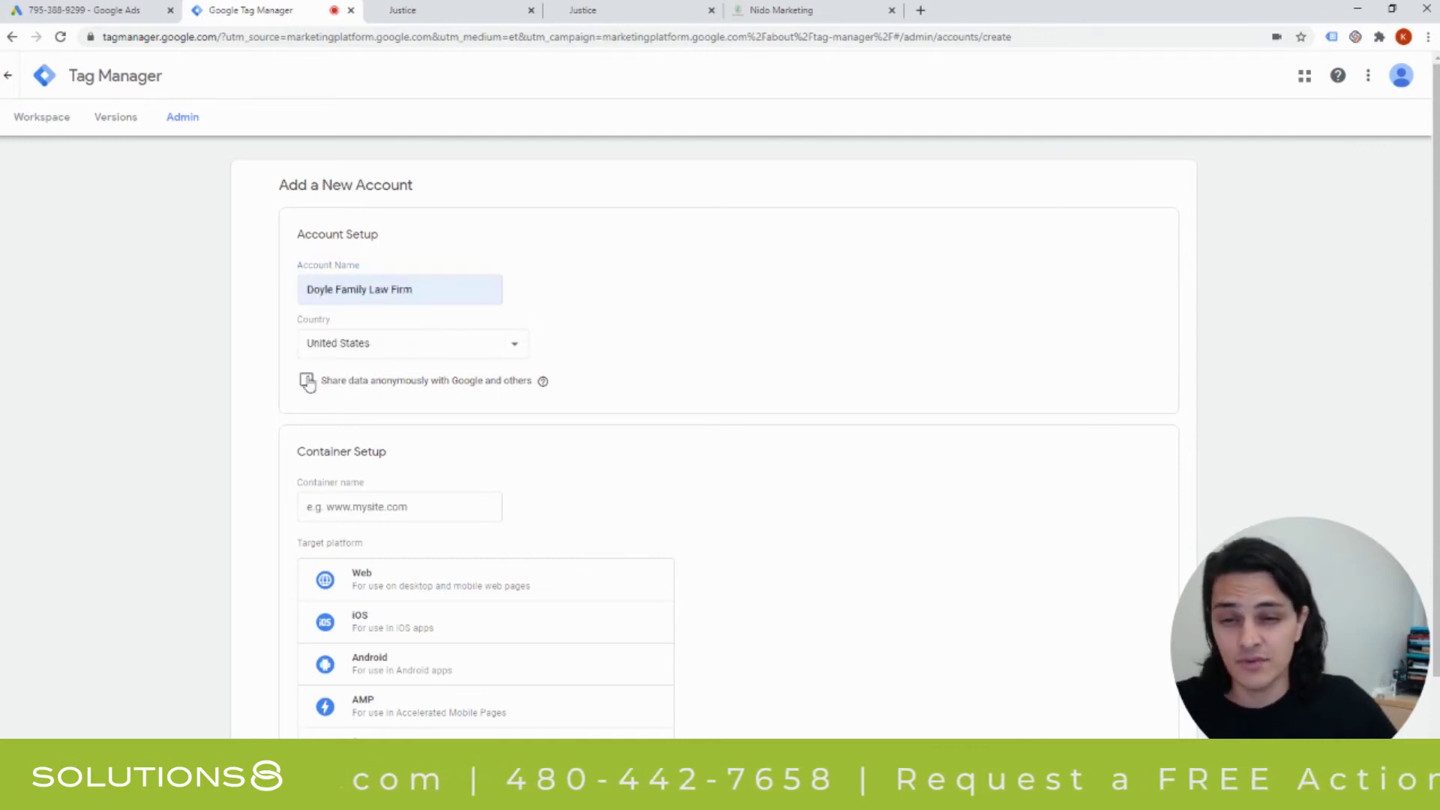
# Add a Web container named taxattorneyscottsdale.com, create it, and accept the terms of service.
pyautogui.scroll(-2, 623, 247)
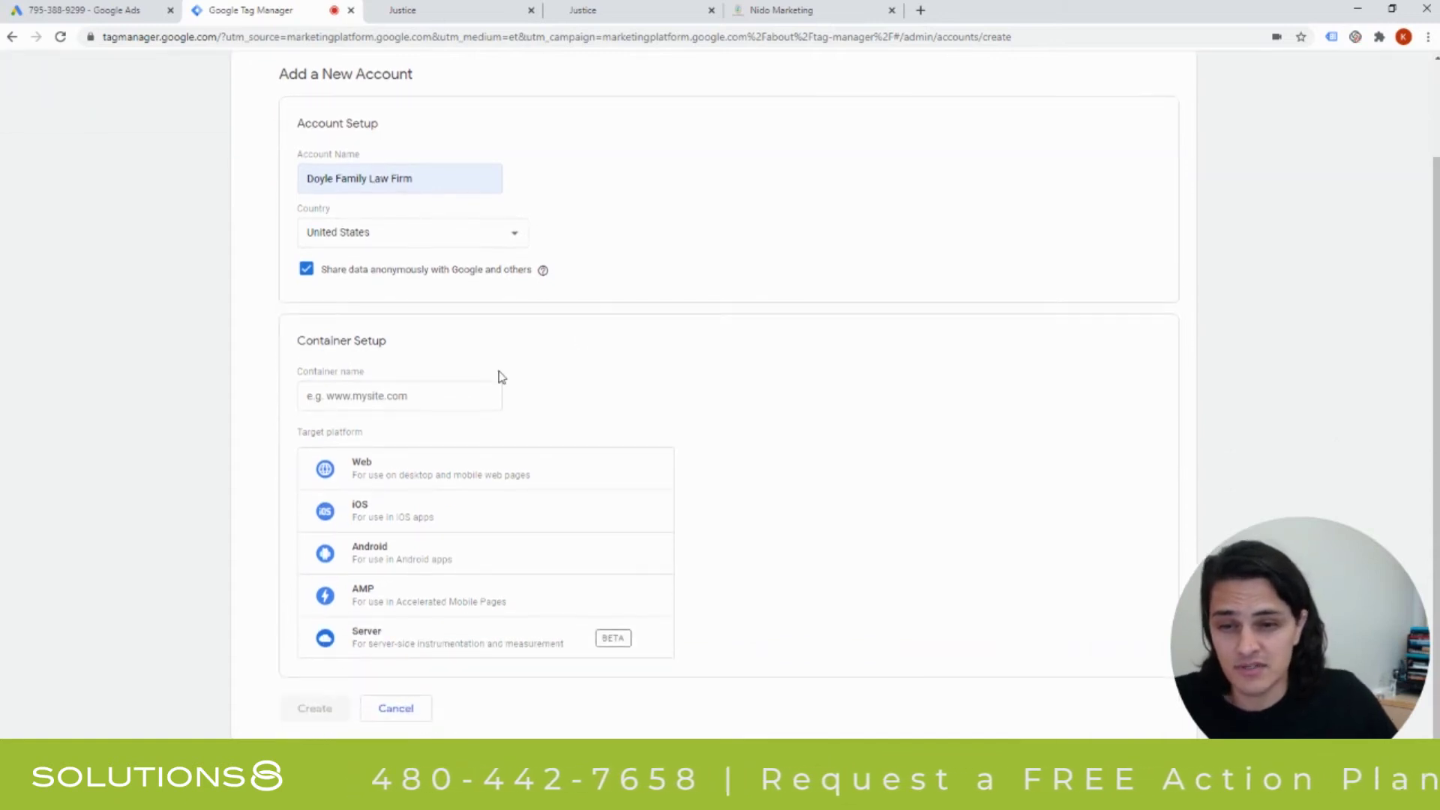
pyautogui.click(480, 393)
pyautogui.click(441, 429)
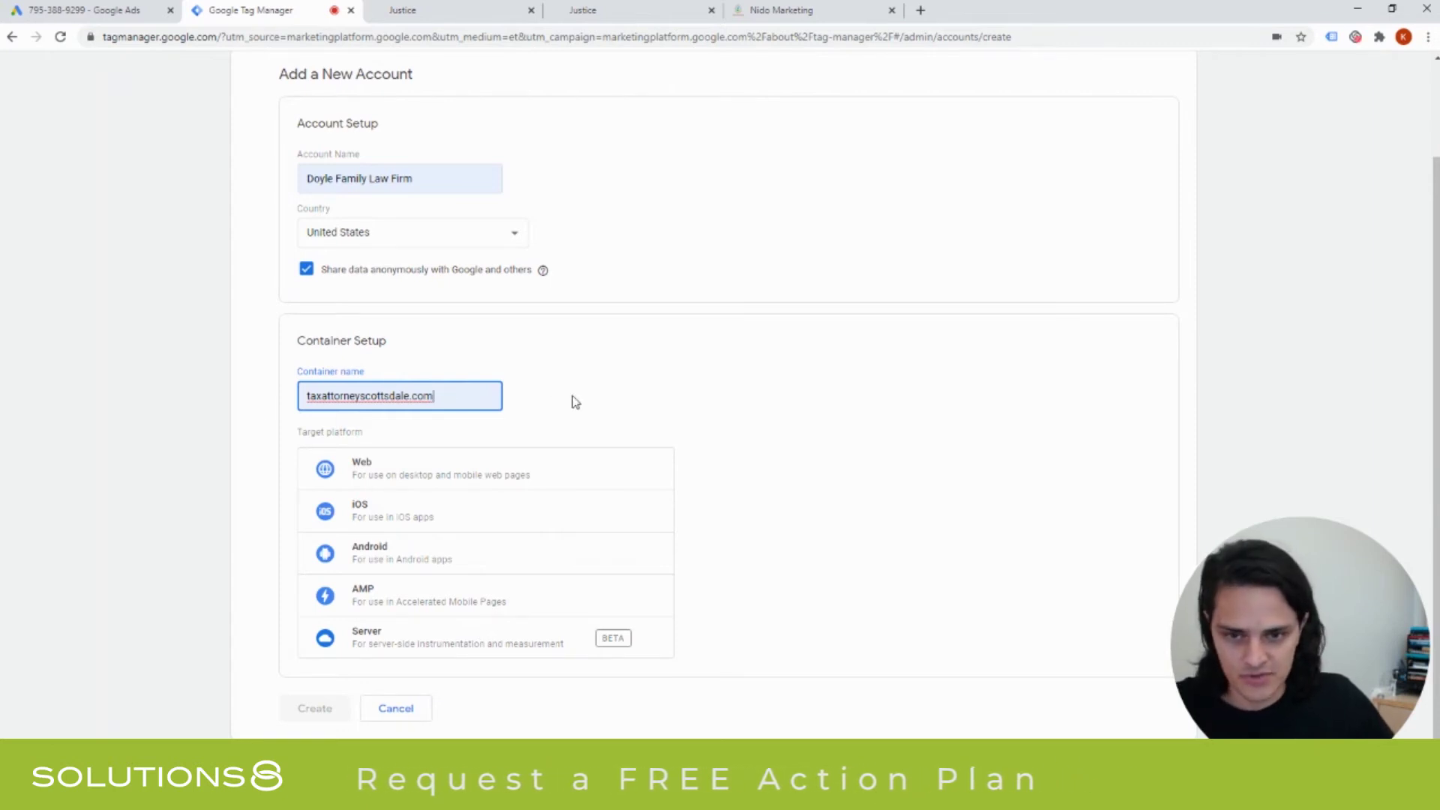
pyautogui.click(627, 390)
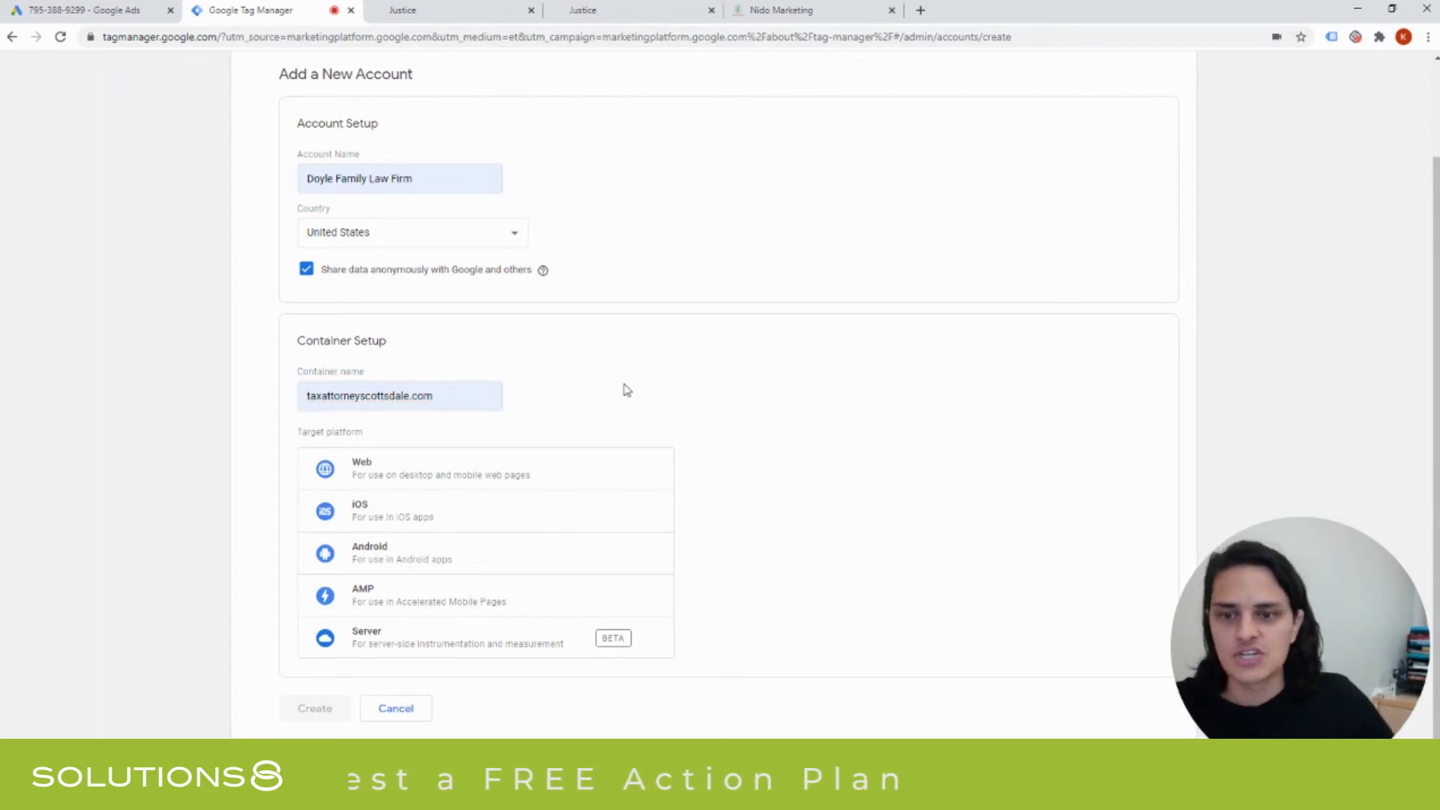
pyautogui.click(392, 476)
pyautogui.click(298, 709)
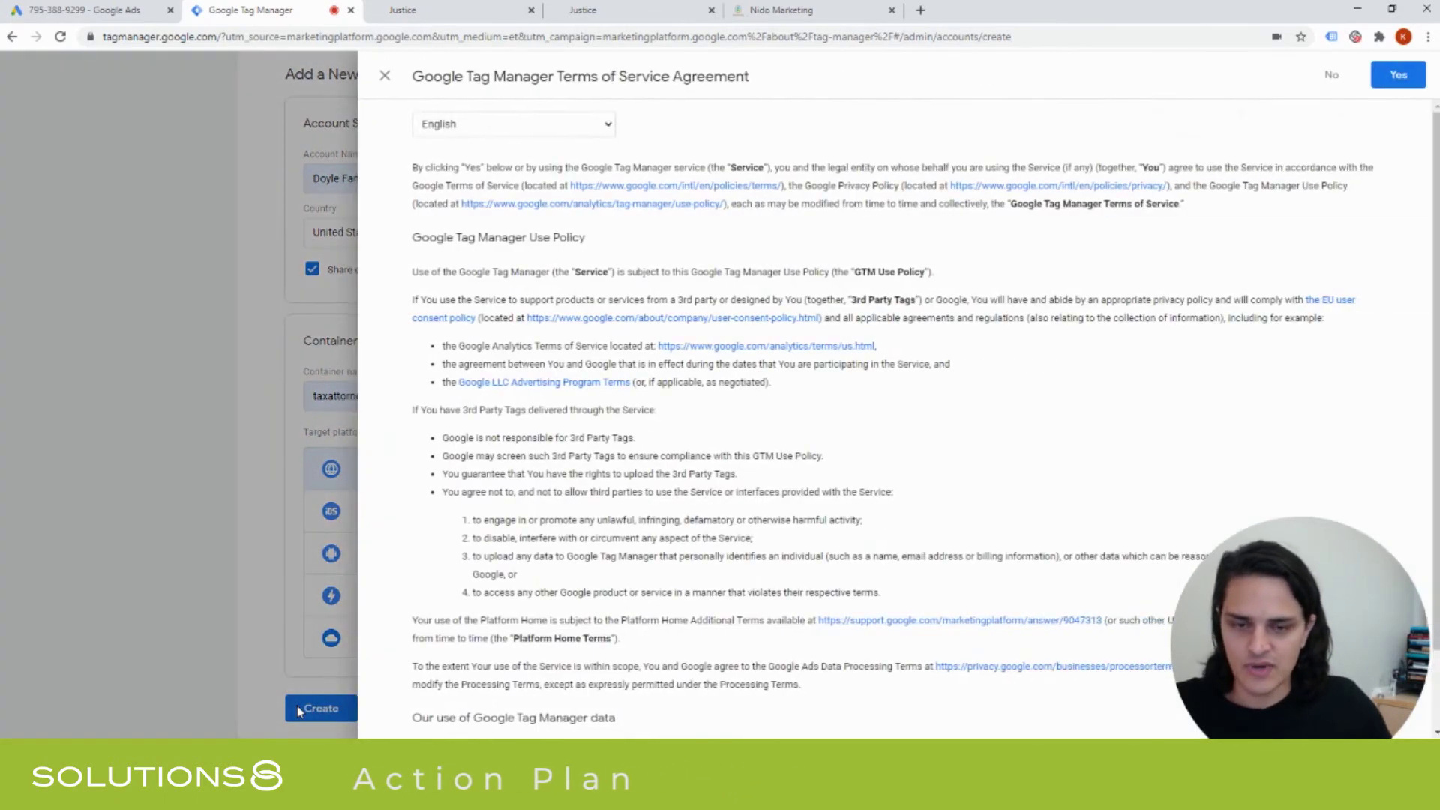
pyautogui.scroll(-2, 885, 412)
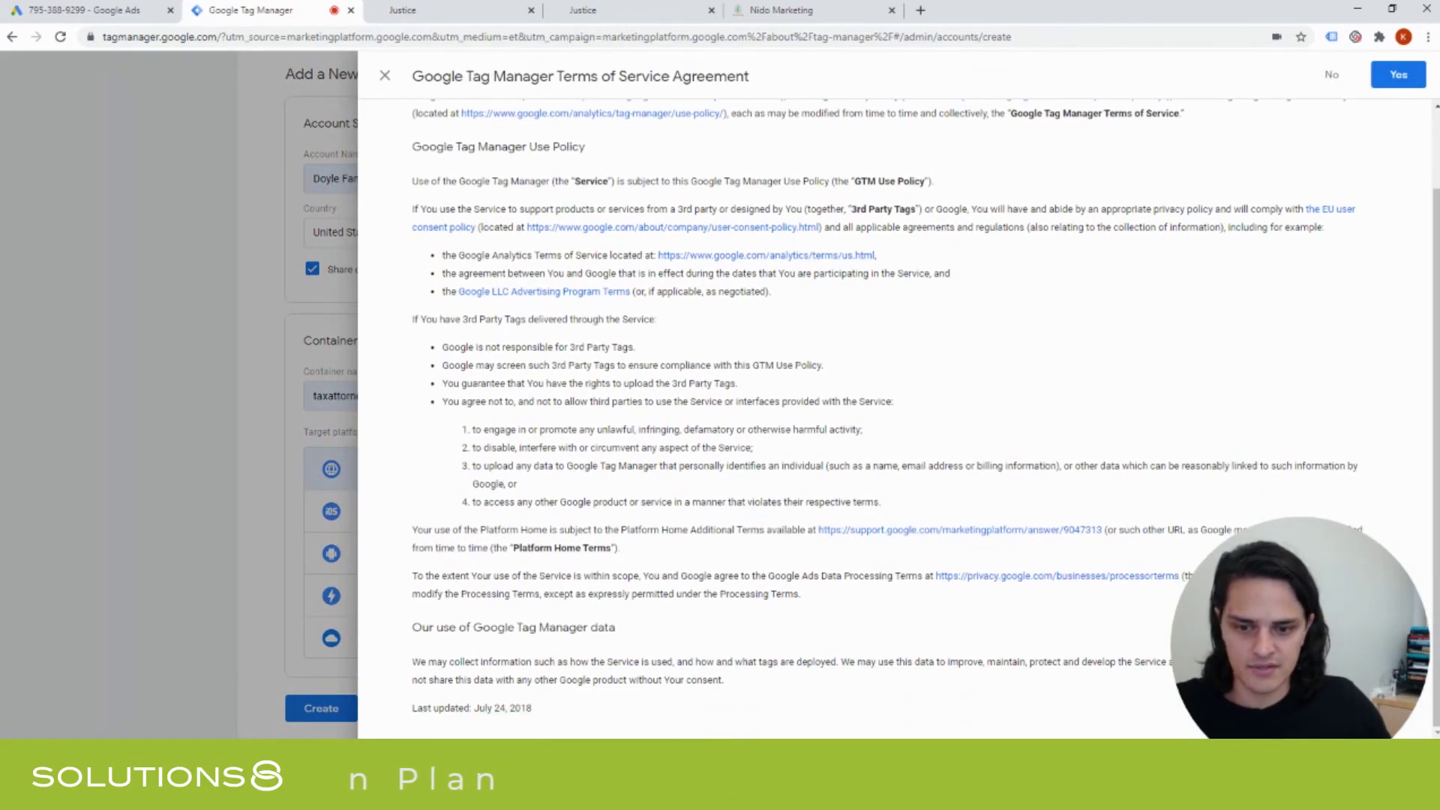
pyautogui.click(1398, 74)
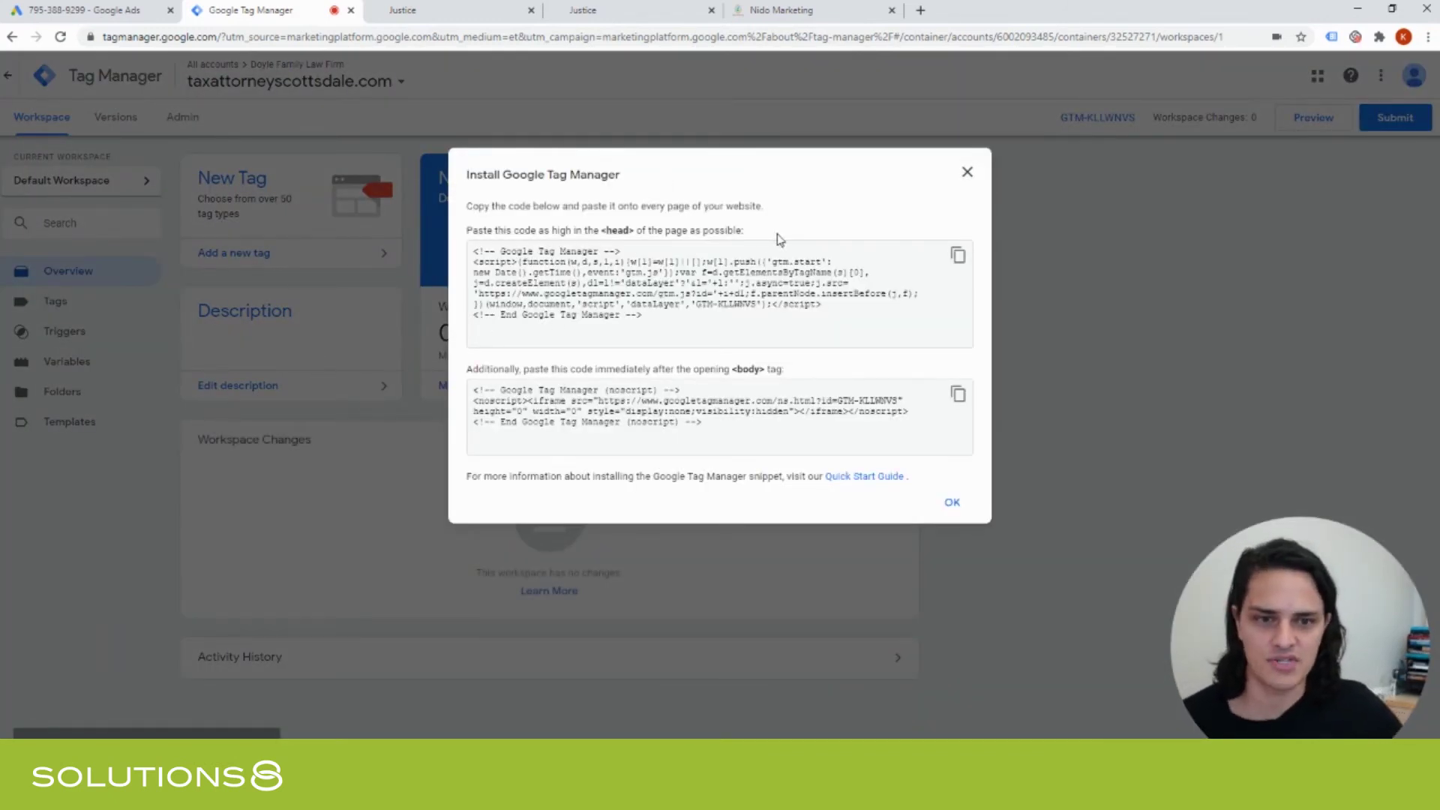
# Select the container's head install snippet and copy it to the clipboard.
pyautogui.click(474, 260)
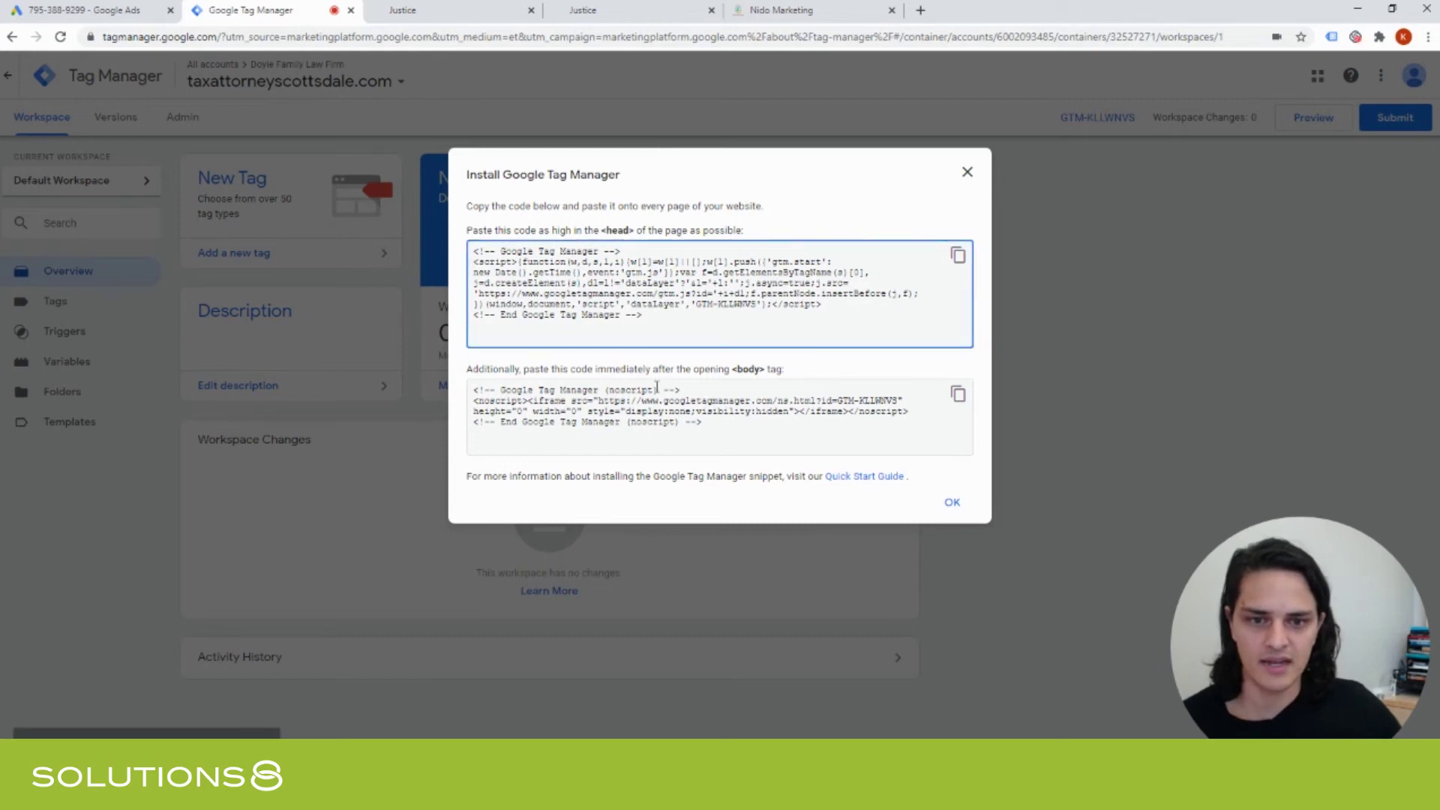
pyautogui.click(675, 402)
pyautogui.click(658, 312)
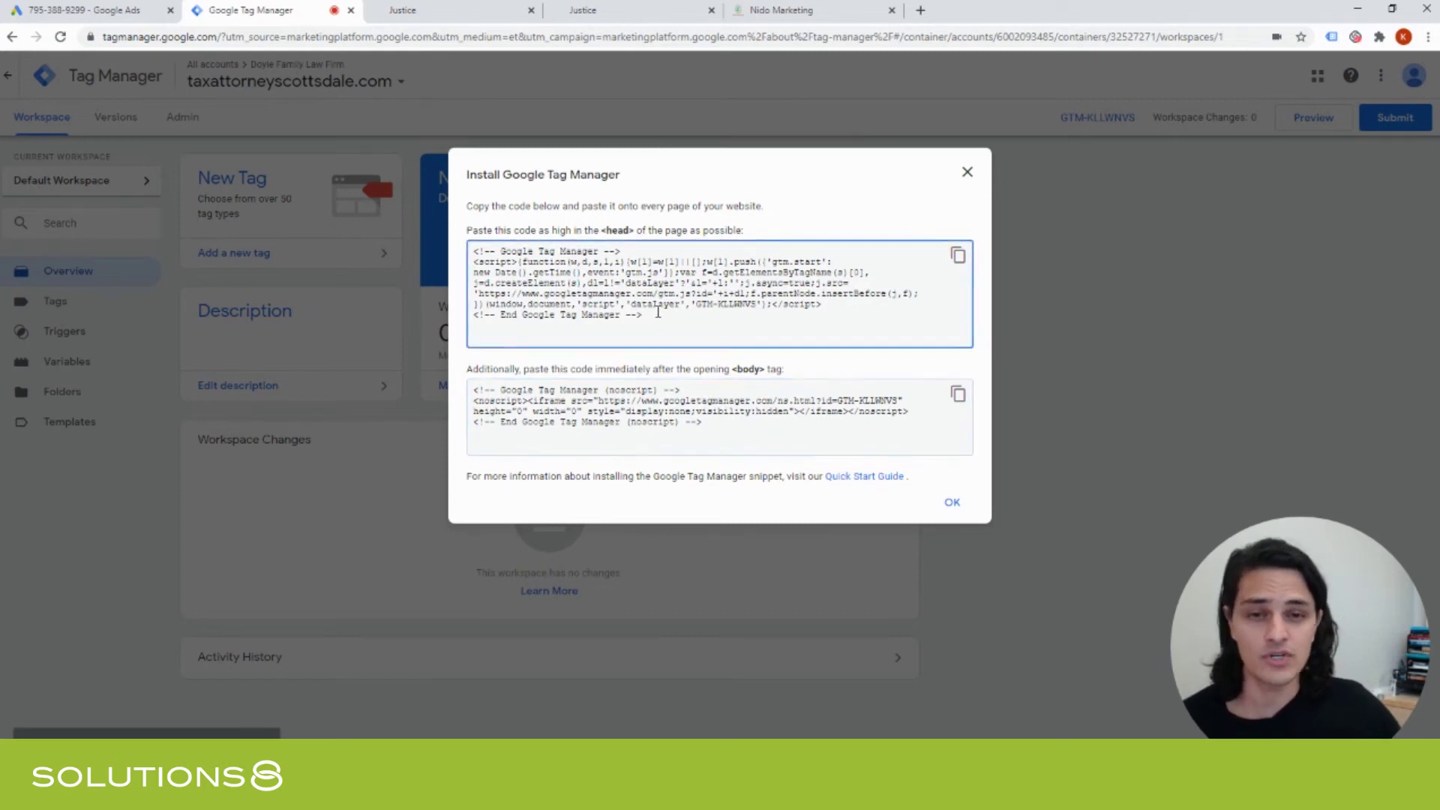
pyautogui.moveTo(658, 312); pyautogui.dragTo(489, 238)
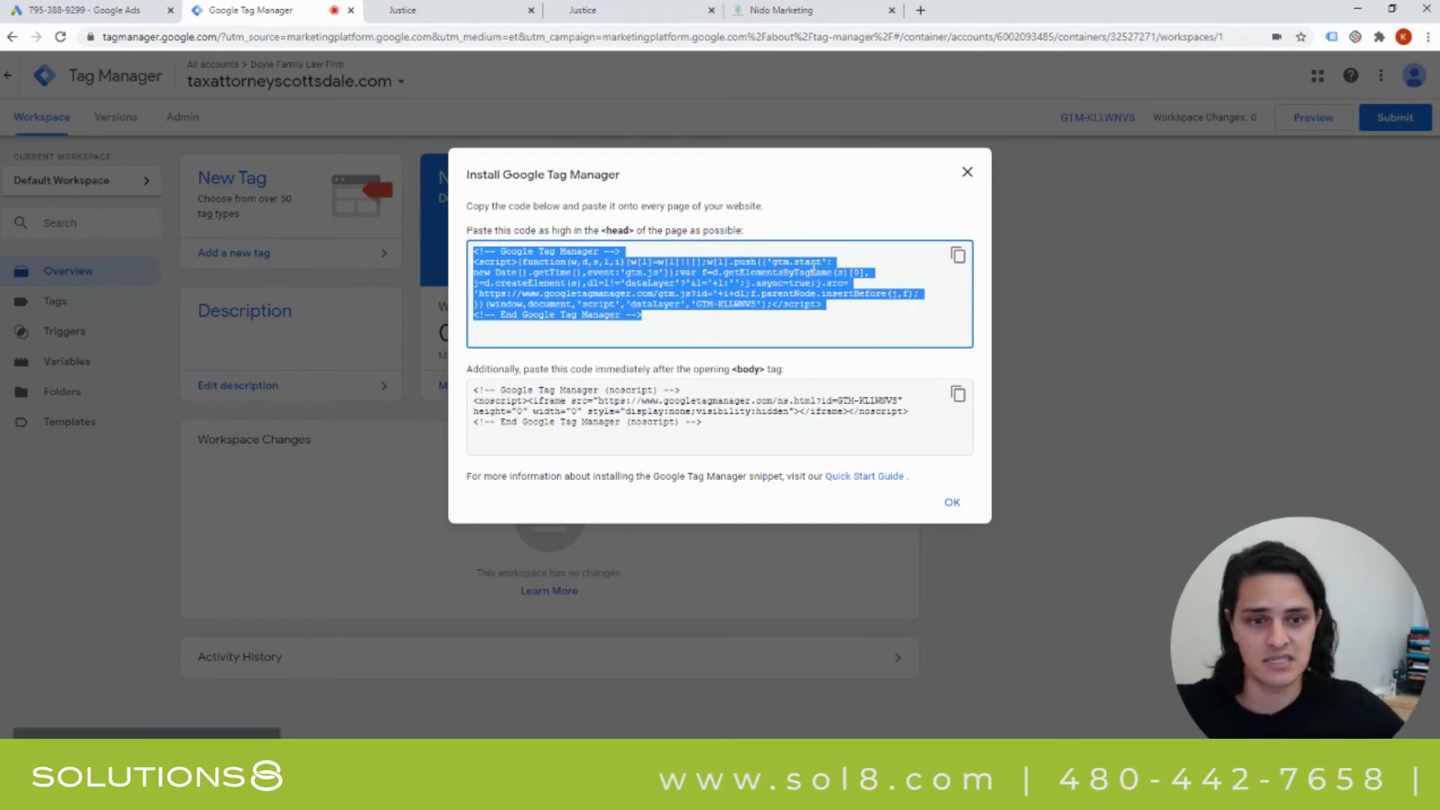
pyautogui.click(957, 255)
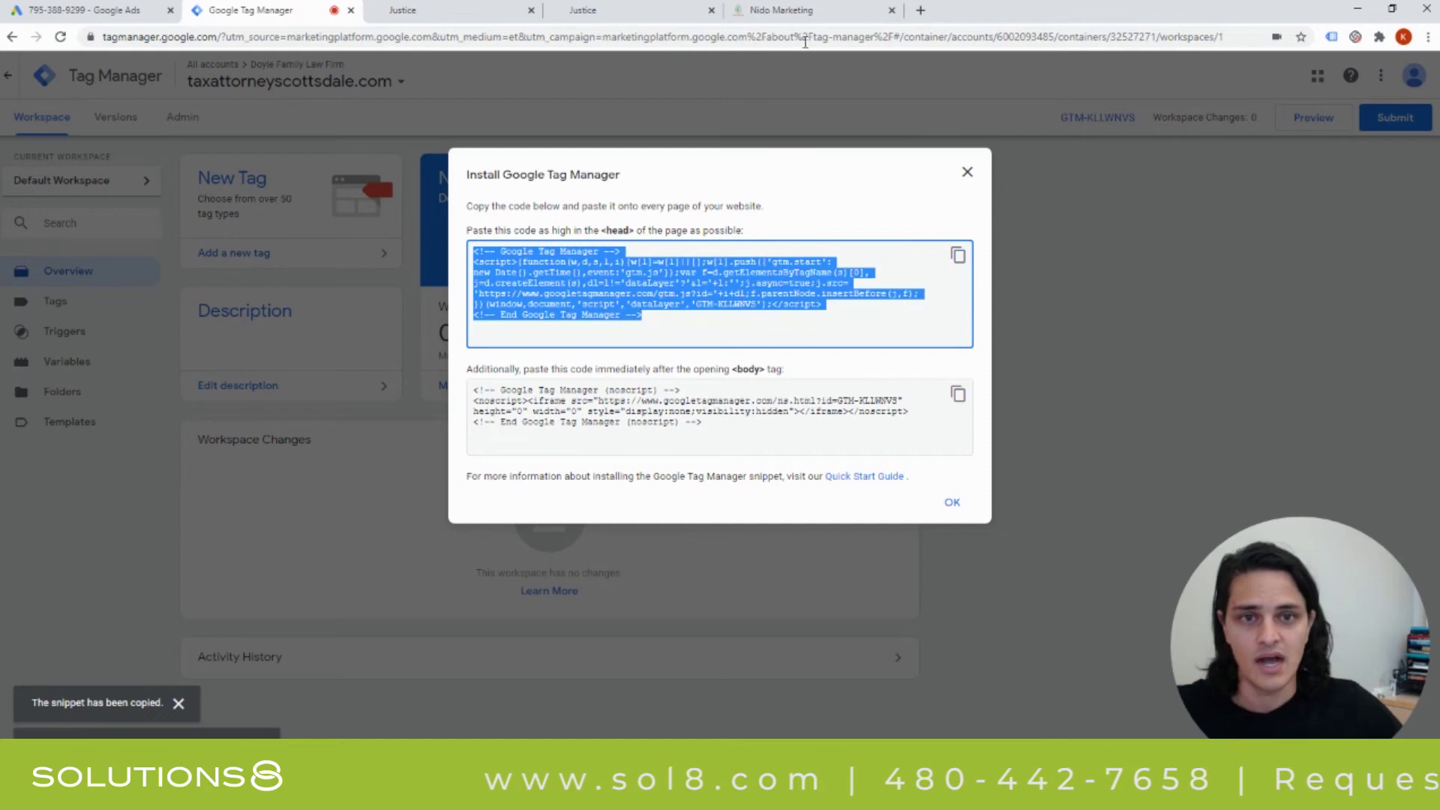
# Paste the head snippet into the website's Head tracking code setting in Nido Marketing.
pyautogui.click(786, 12)
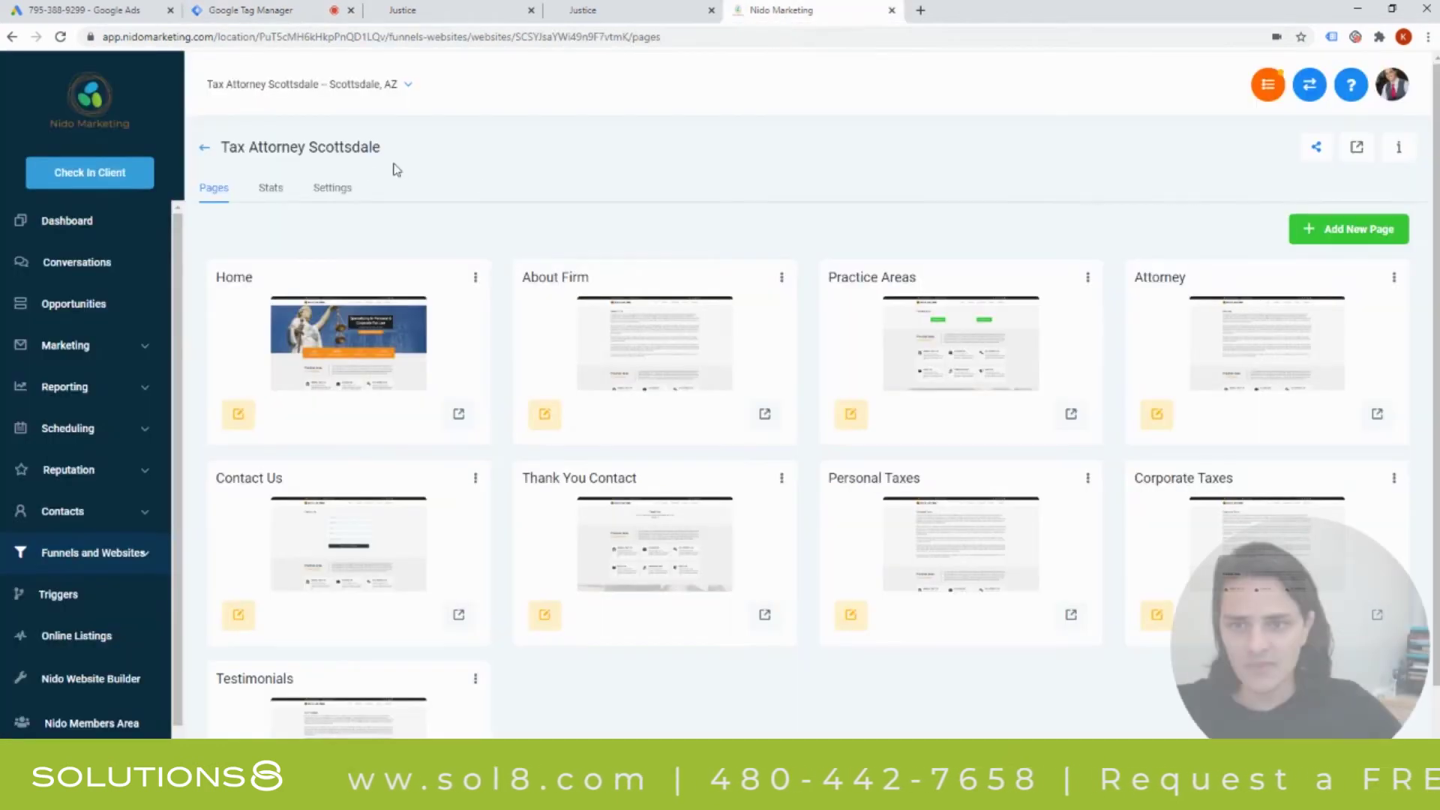
pyautogui.click(332, 187)
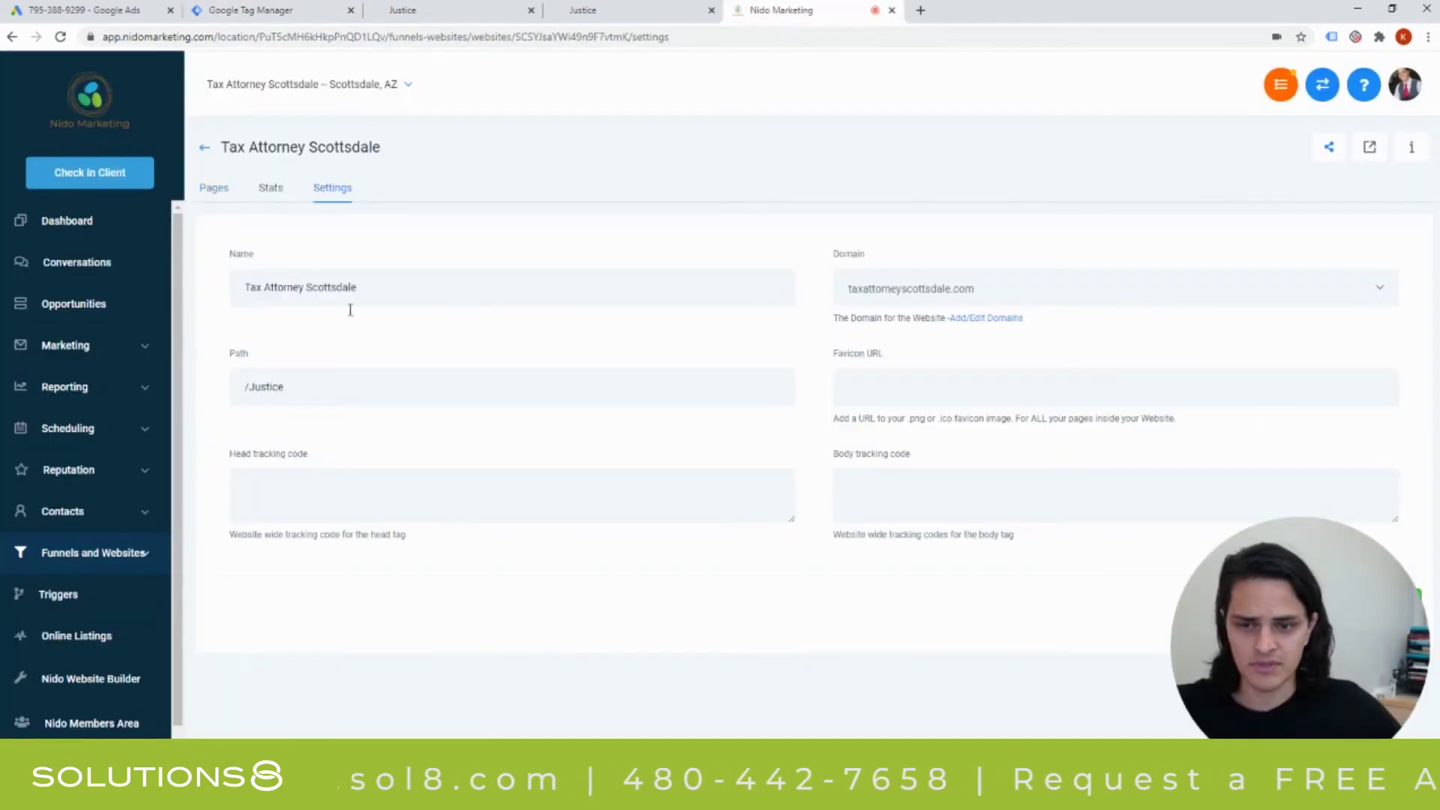
pyautogui.click(323, 490)
pyautogui.hotkey('ctrl', 'v')
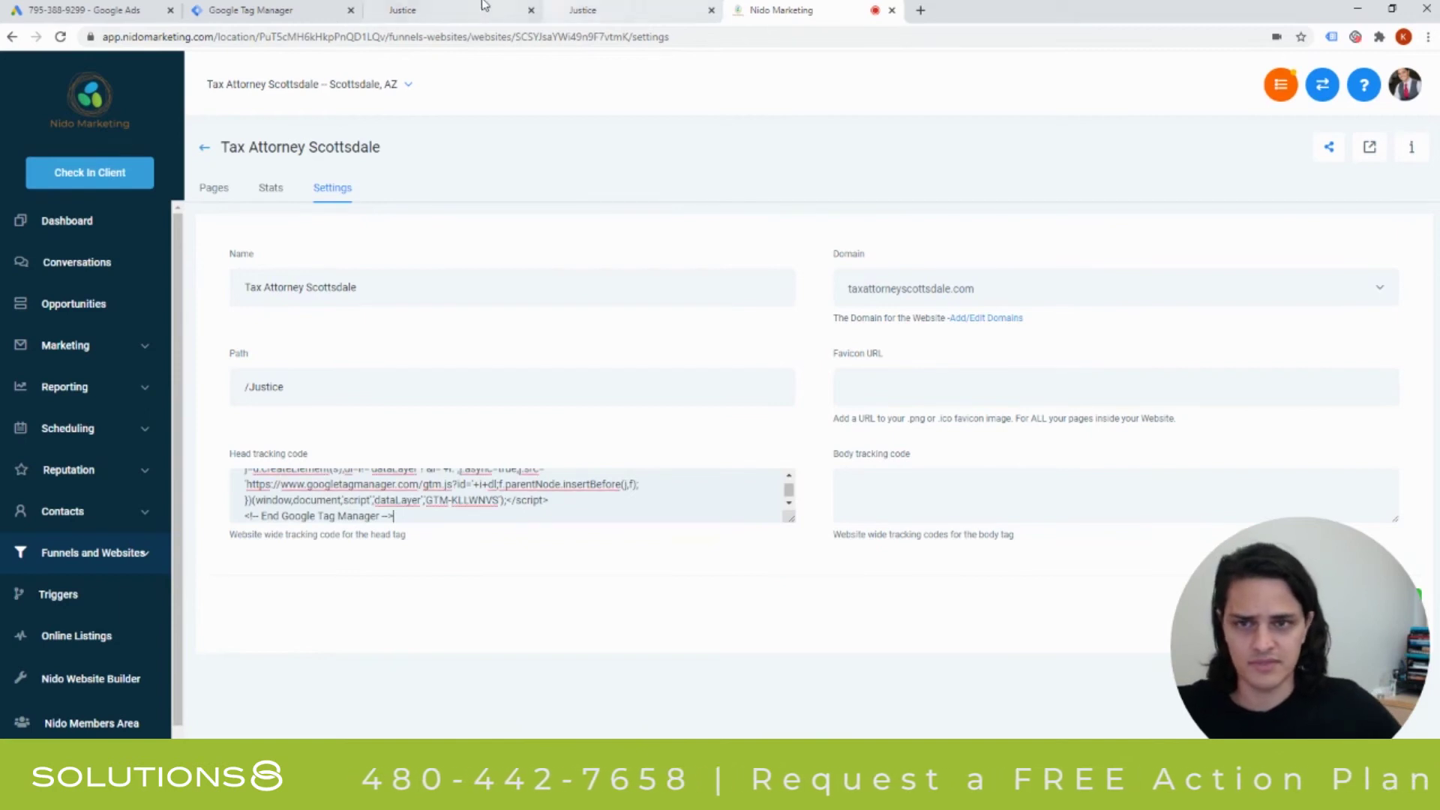
# Copy the body snippet into Body tracking code and save the website settings.
pyautogui.click(225, 10)
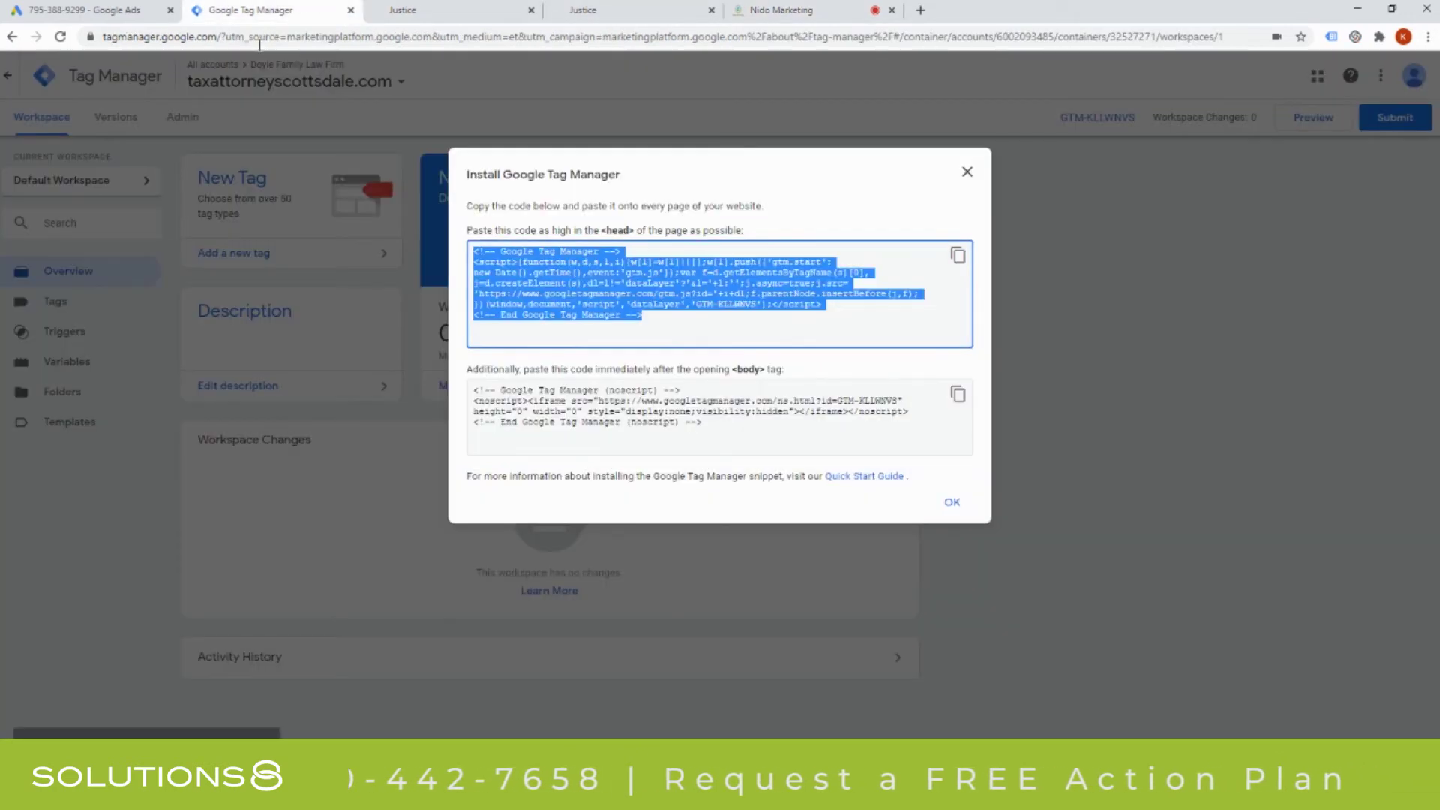
pyautogui.click(958, 396)
pyautogui.click(780, 9)
pyautogui.click(890, 497)
pyautogui.hotkey('ctrl', 'v')
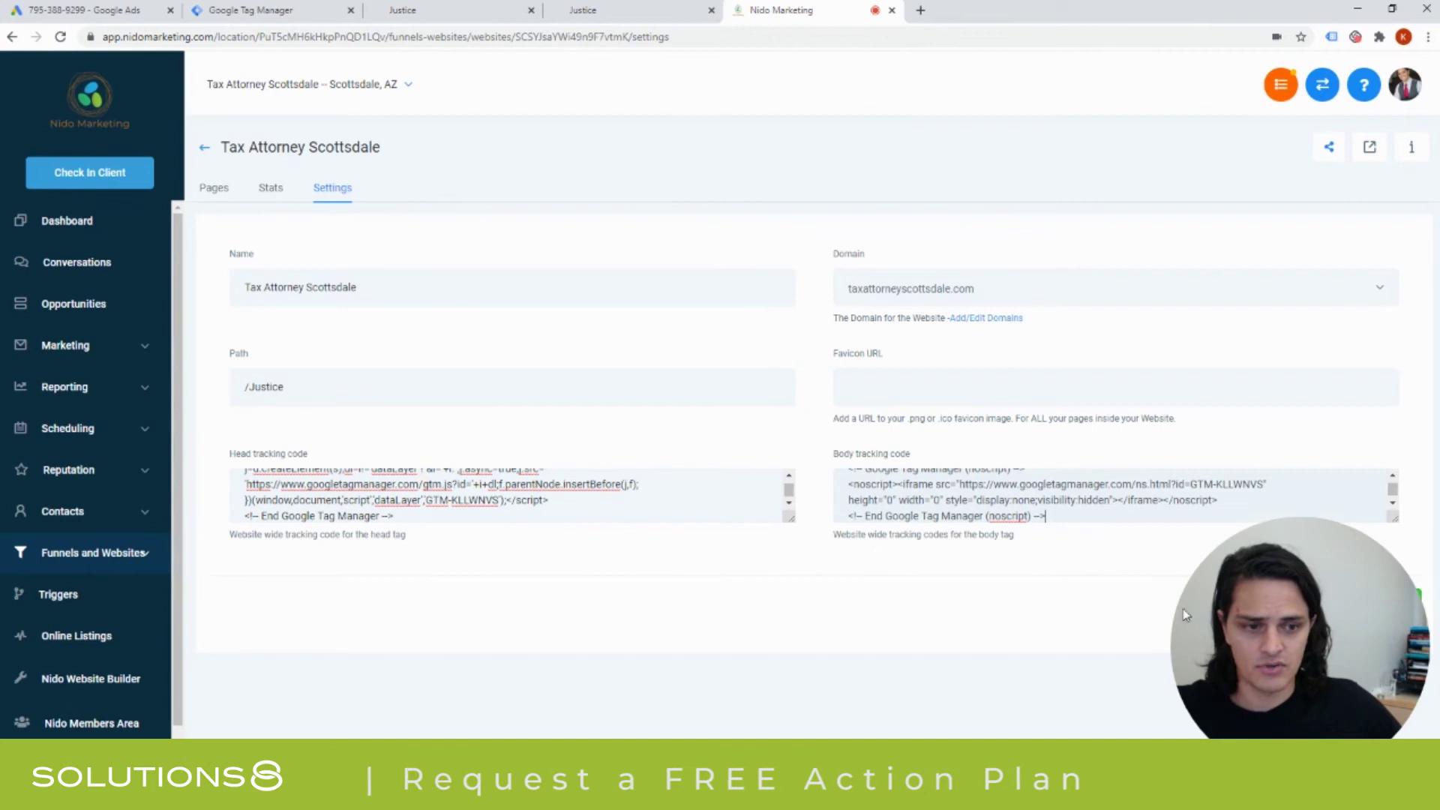
pyautogui.click(1376, 606)
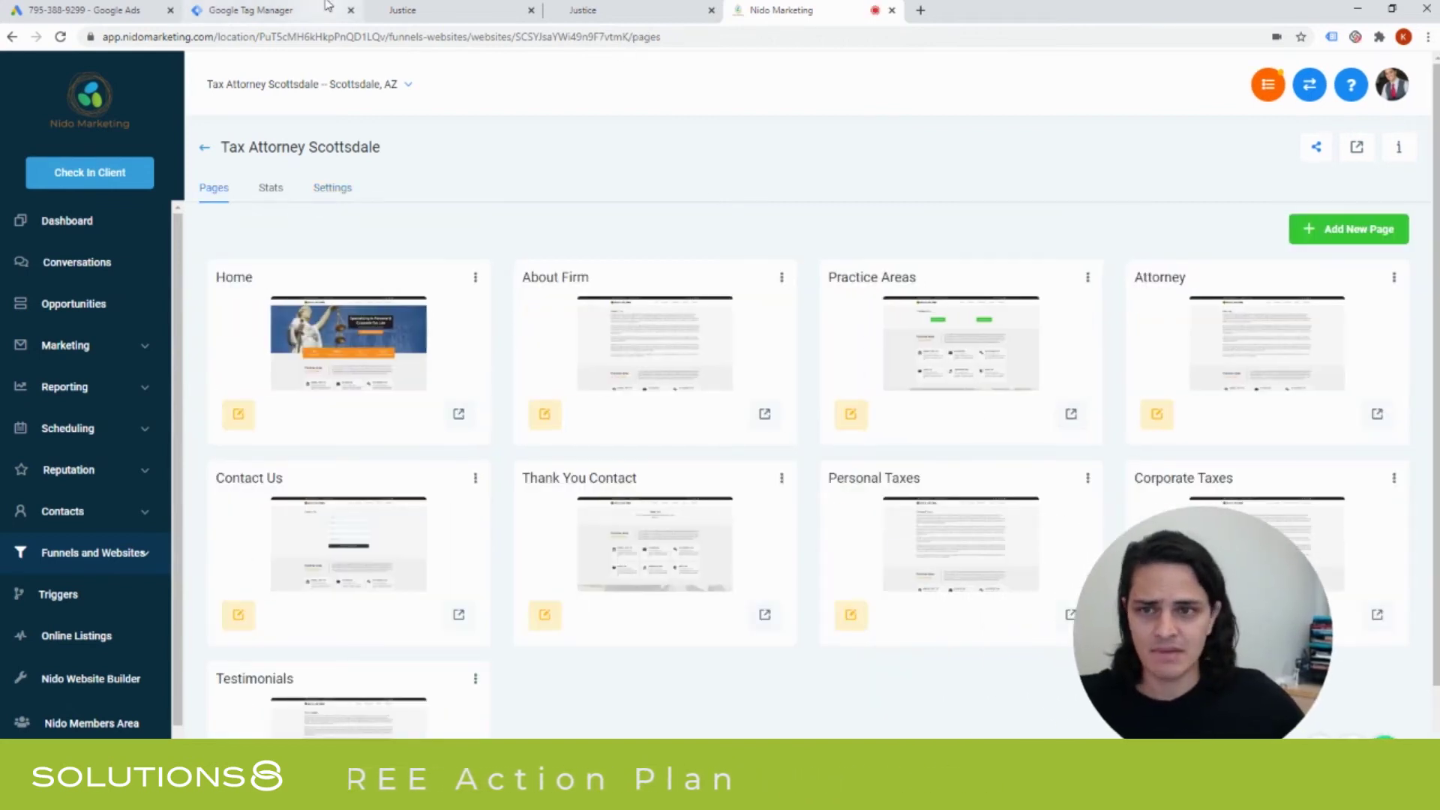
pyautogui.click(328, 8)
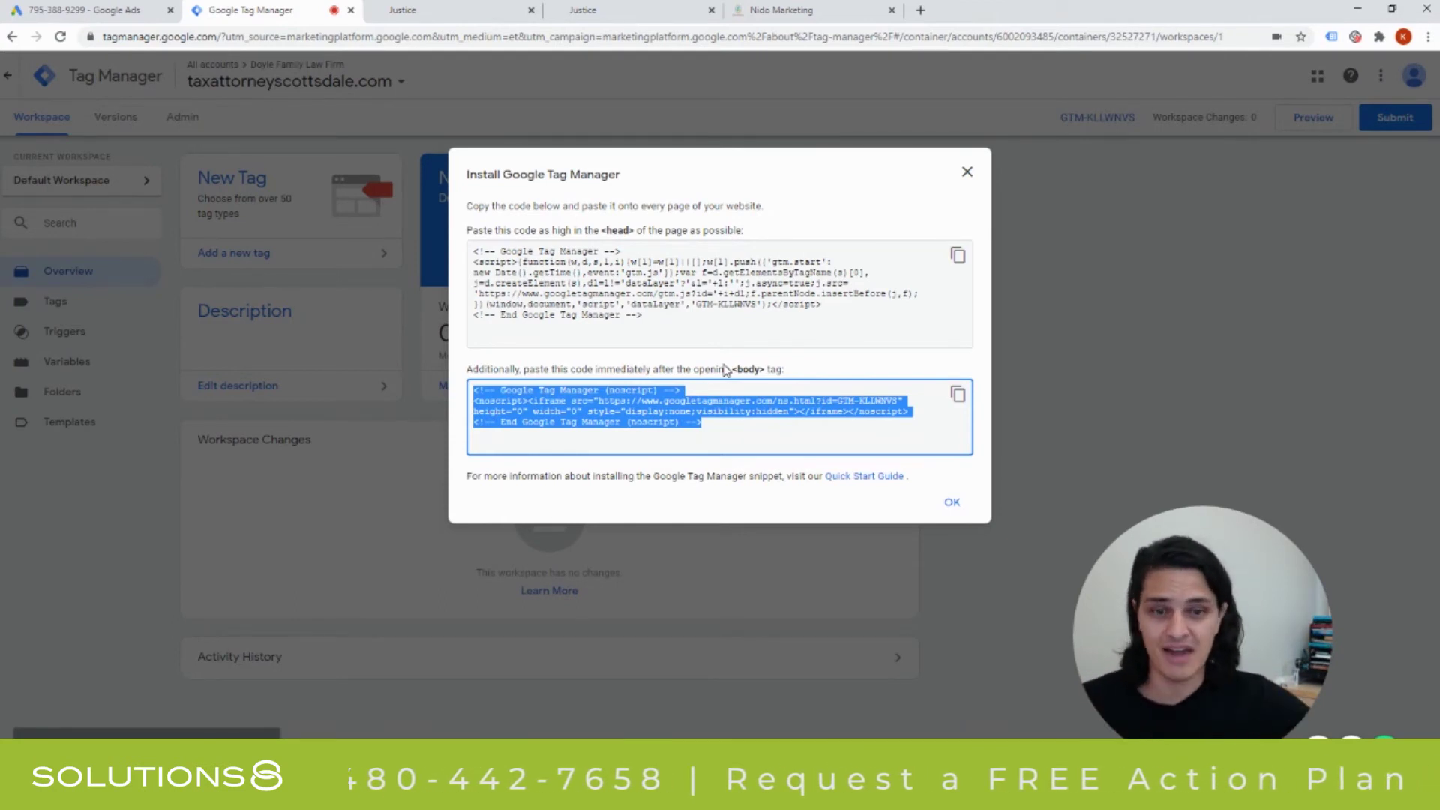
# Close the Install Google Tag Manager dialog.
pyautogui.click(949, 502)
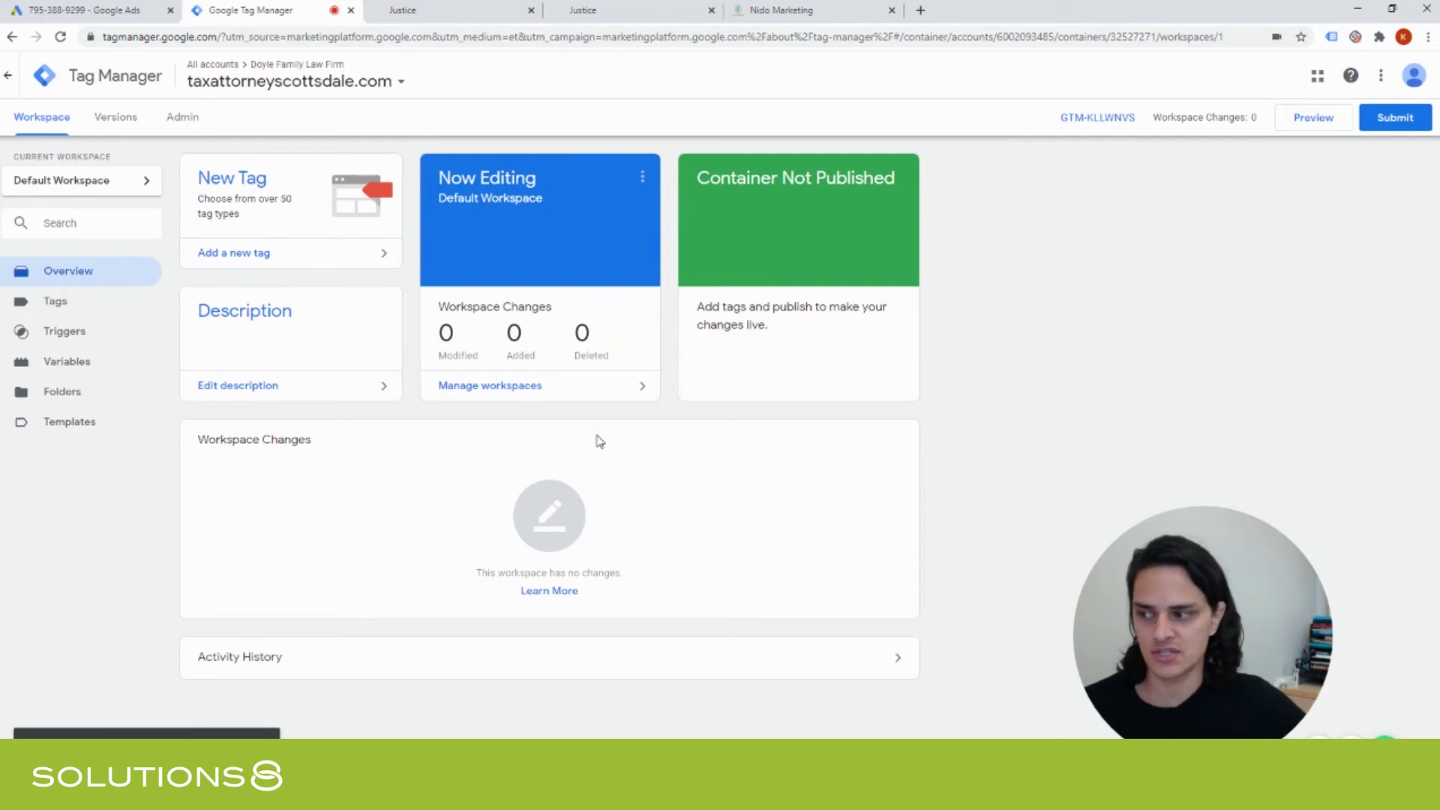
# Create an untitled Page View trigger, then bring up the law firm's contact page.
pyautogui.click(78, 333)
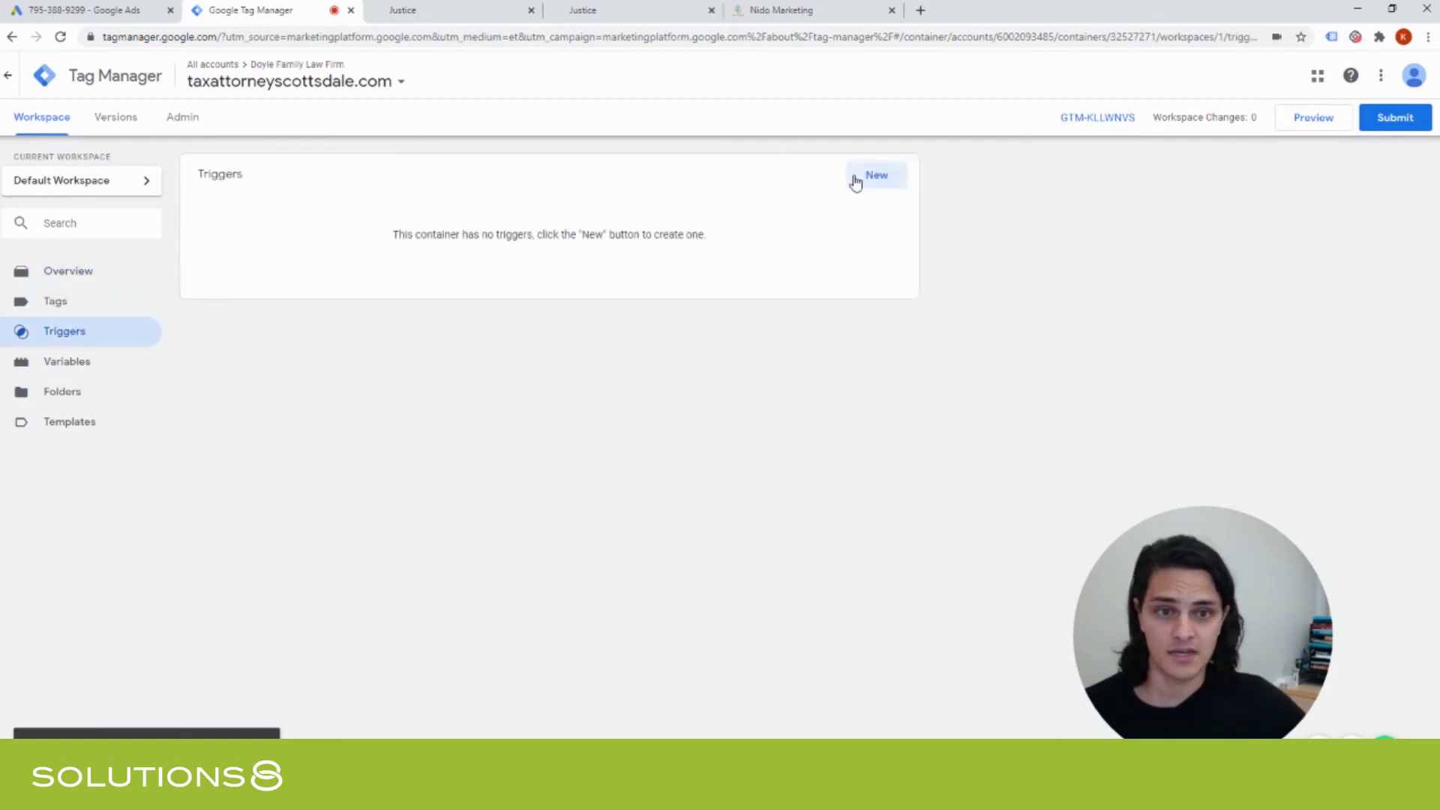
pyautogui.click(896, 177)
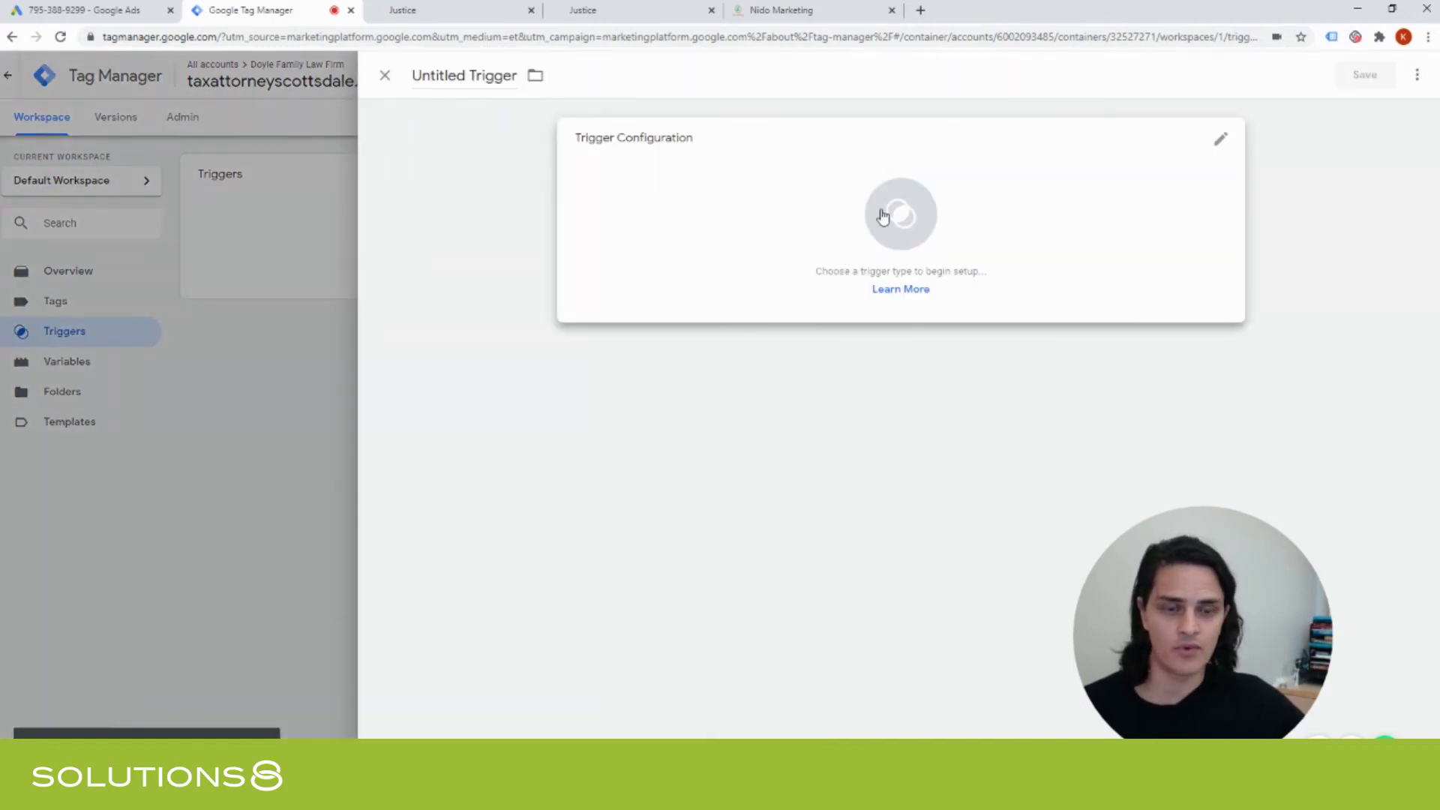
pyautogui.click(883, 216)
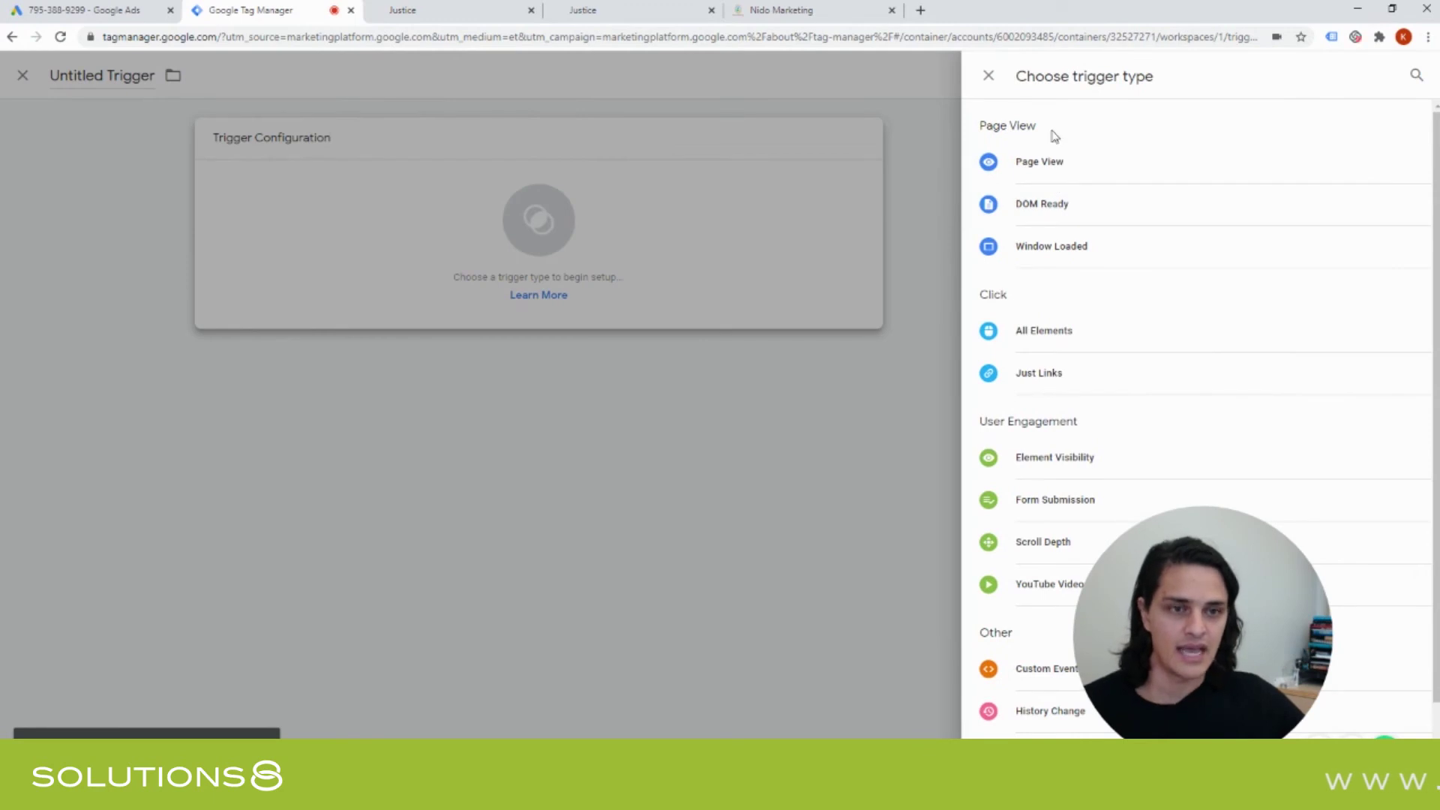
pyautogui.moveTo(1156, 605); pyautogui.dragTo(581, 495)
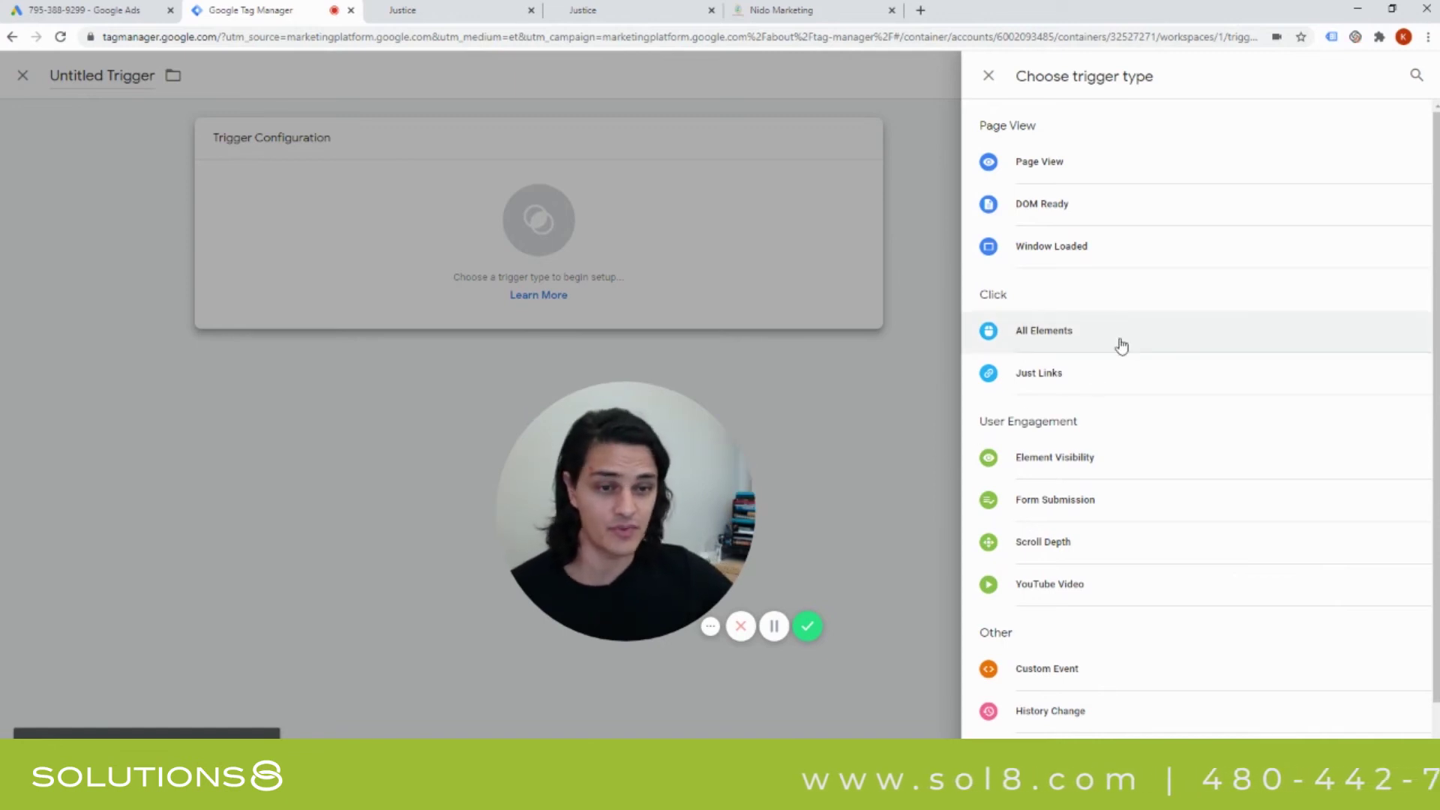
pyautogui.scroll(-1, 1116, 353)
pyautogui.scroll(1, 1116, 352)
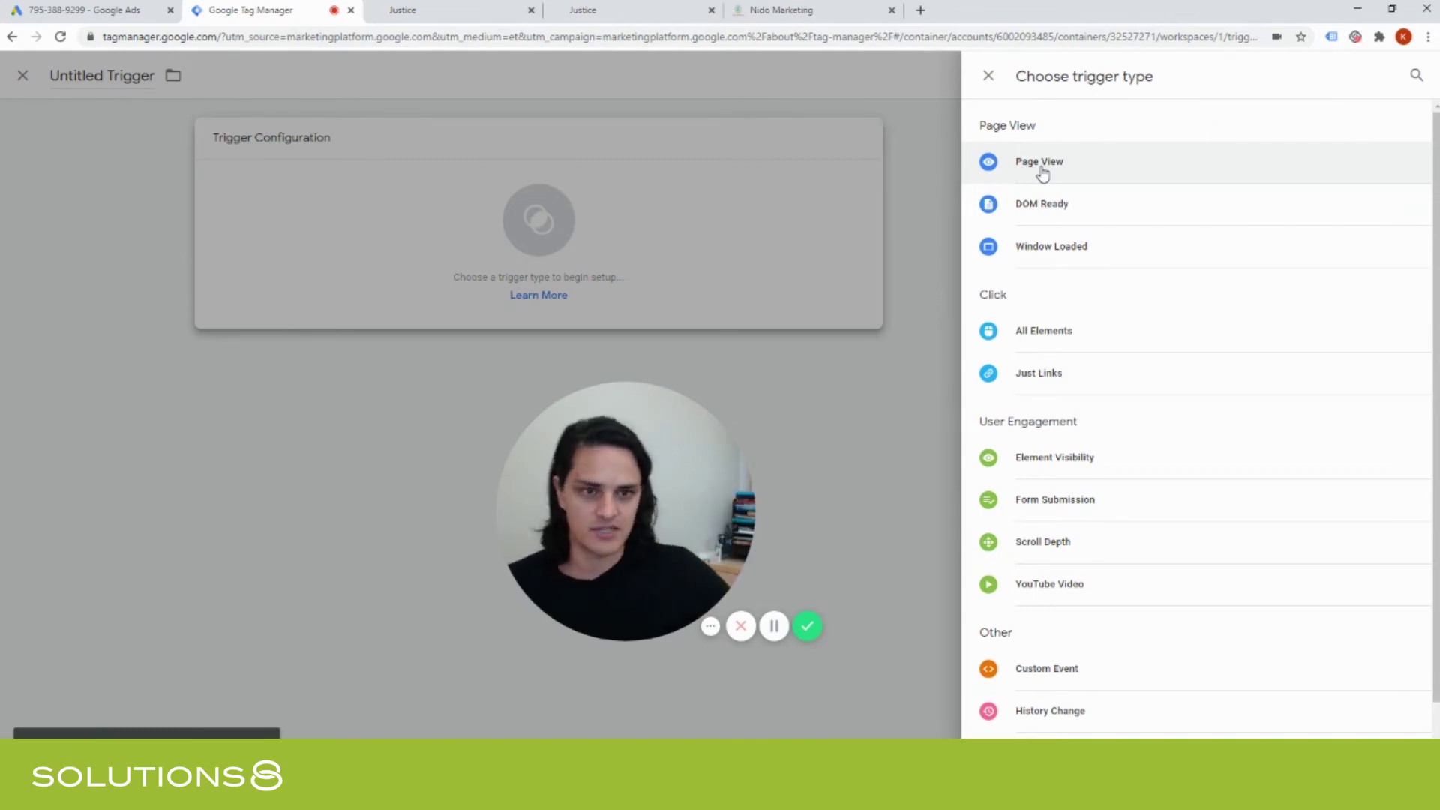
pyautogui.click(1041, 171)
pyautogui.moveTo(530, 411); pyautogui.dragTo(1207, 447)
pyautogui.click(405, 11)
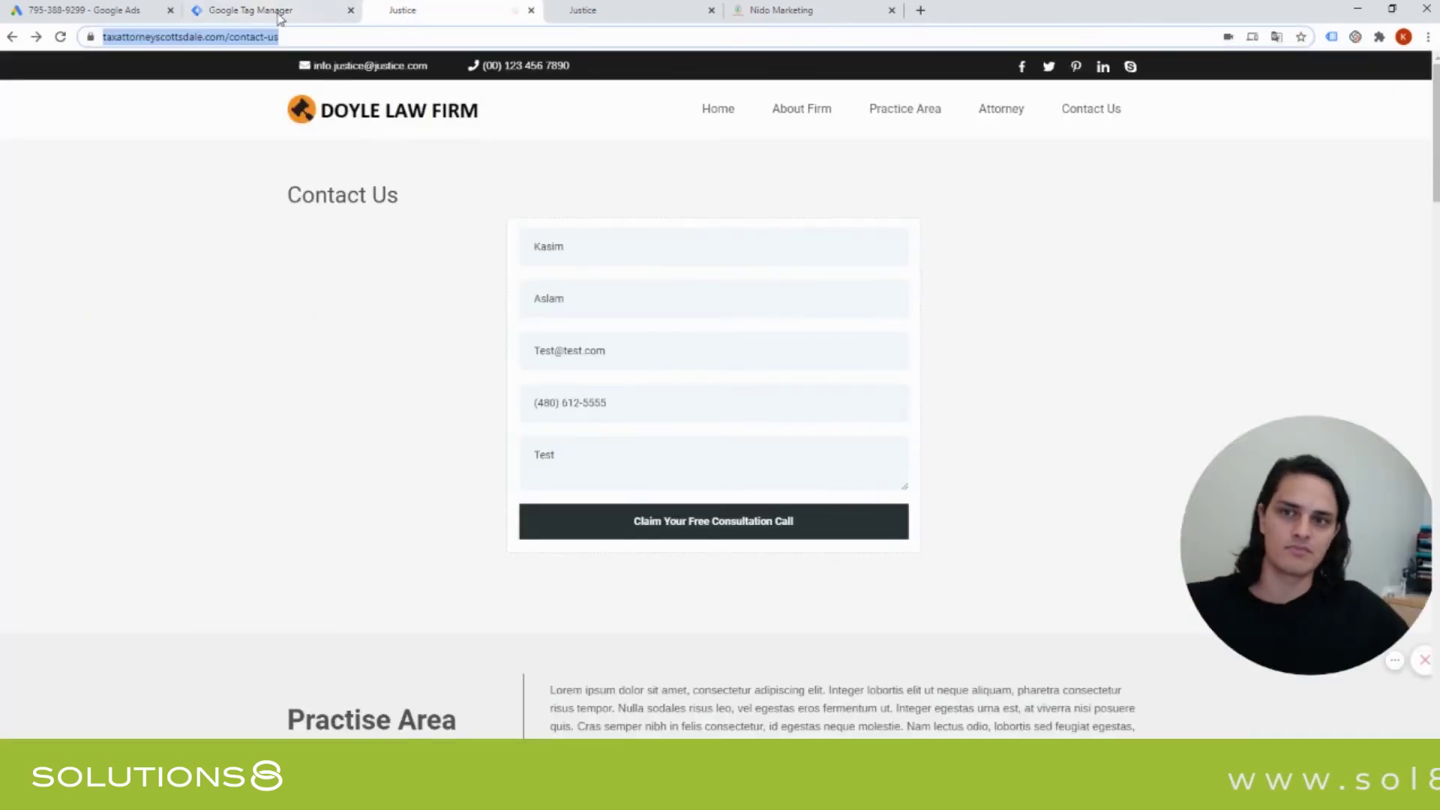
# Check the contact page's address, then select /thank-you-contact in the confirmation page's URL.
pyautogui.click(276, 37)
pyautogui.moveTo(277, 37); pyautogui.dragTo(126, 40)
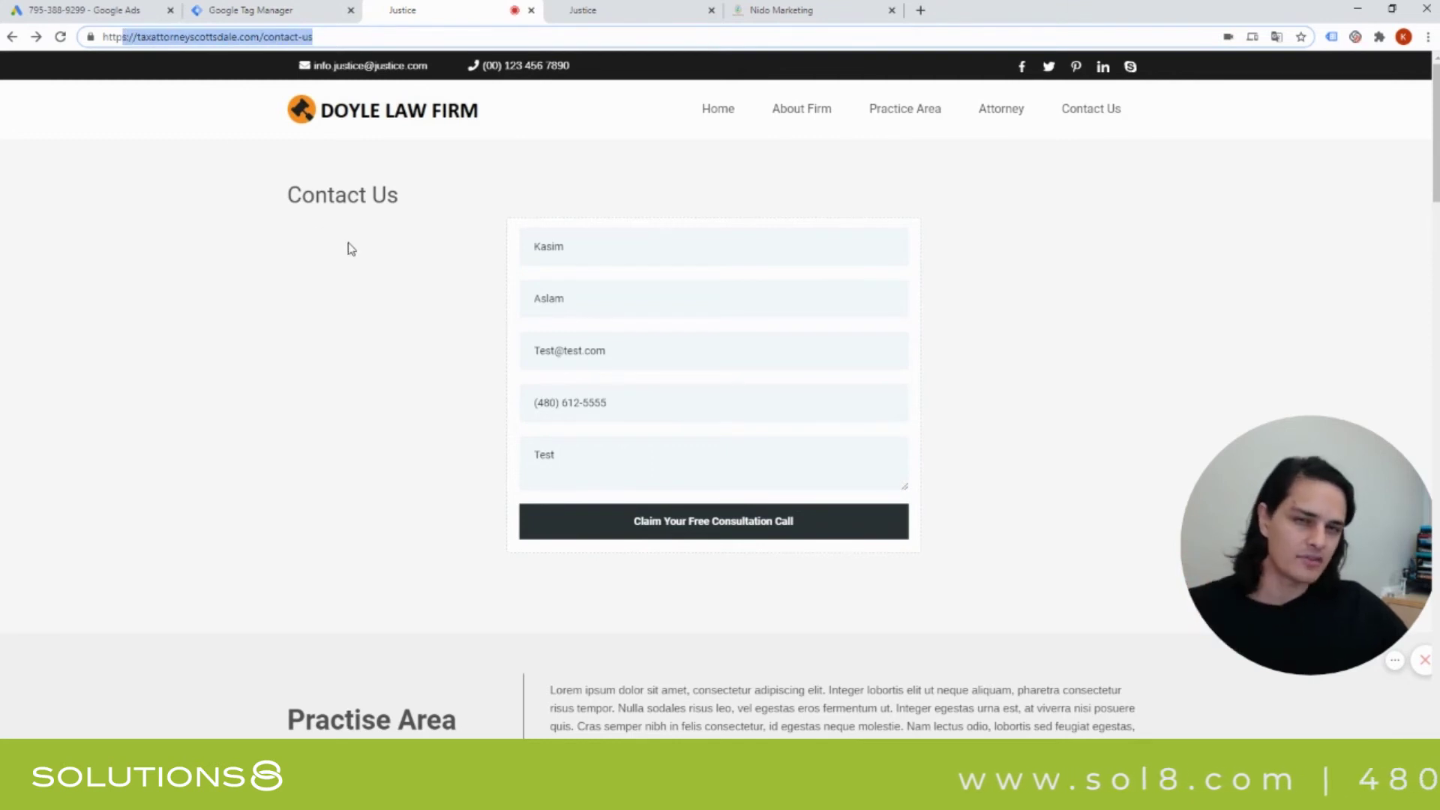
pyautogui.click(650, 9)
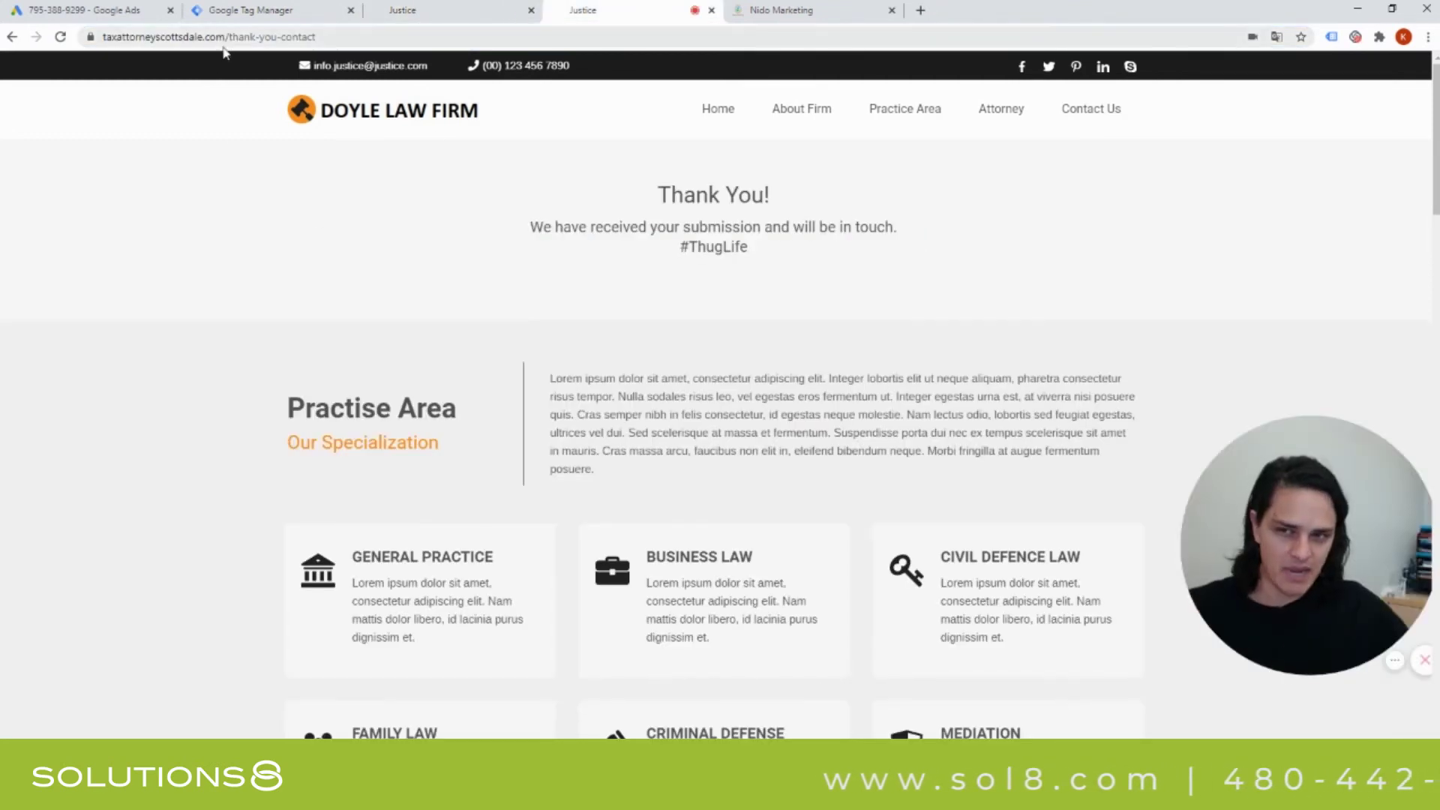
pyautogui.moveTo(228, 37); pyautogui.dragTo(369, 37)
pyautogui.hotkey('ctrl', 'c')
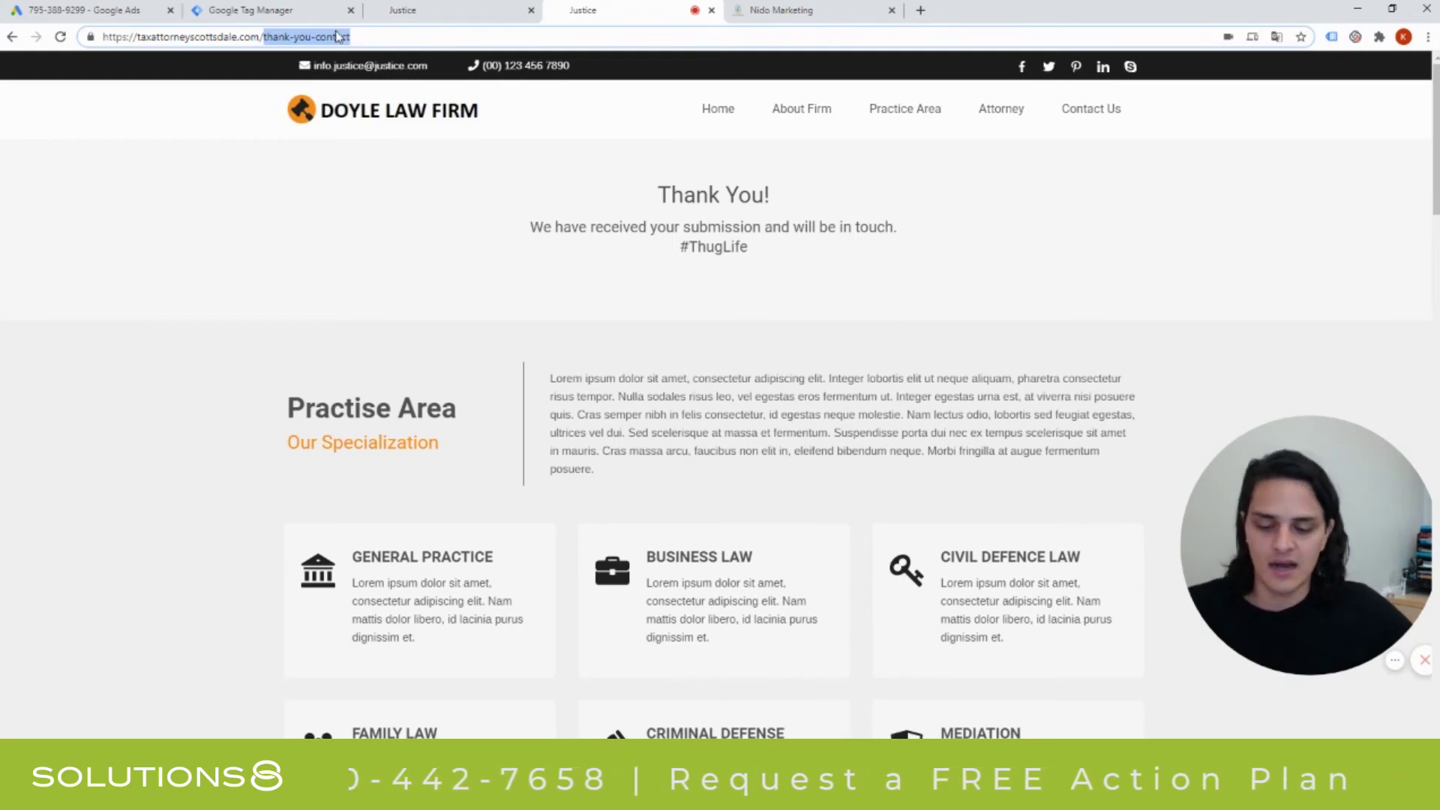
# Make the trigger fire on Some Page Views with a Page URL condition.
pyautogui.click(325, 9)
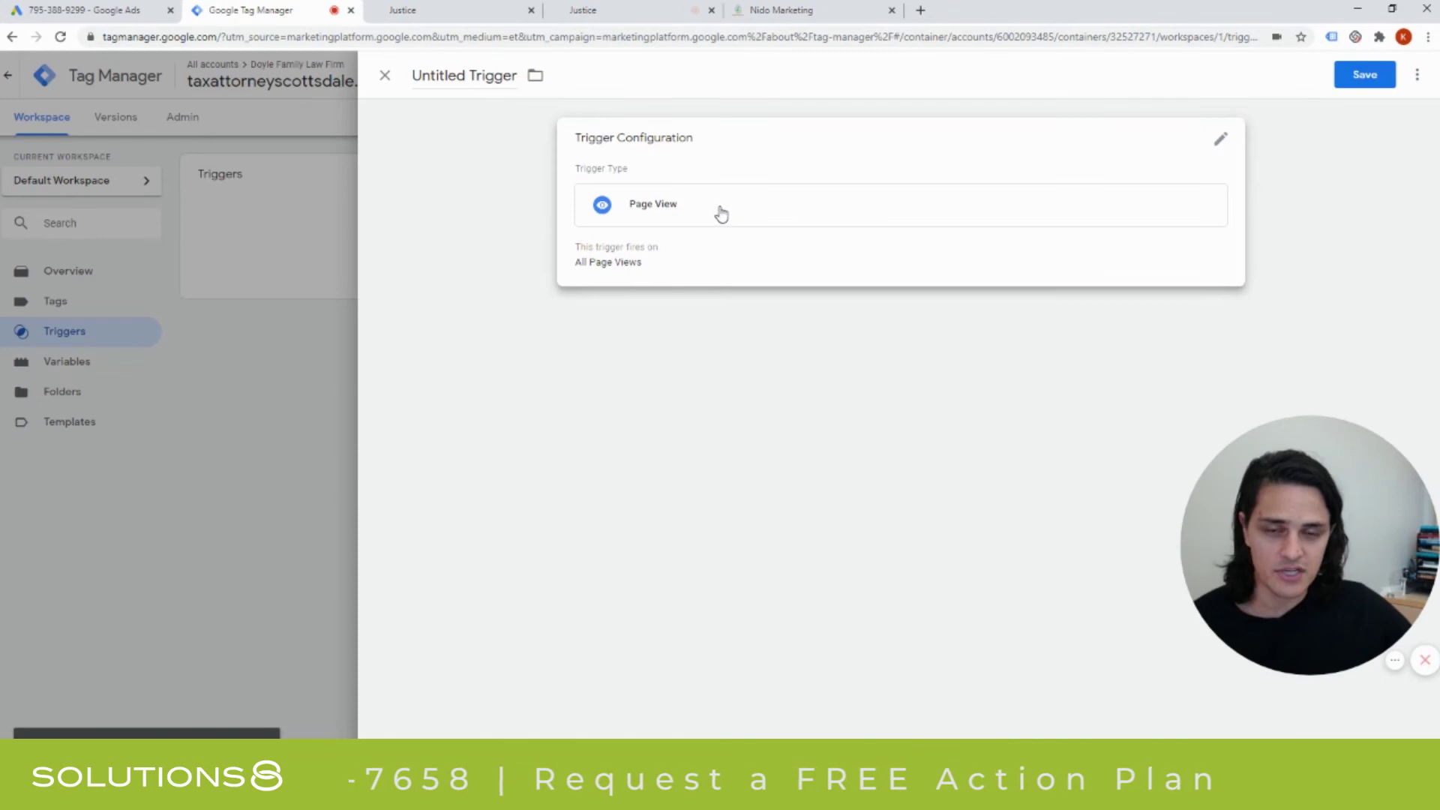
pyautogui.click(672, 248)
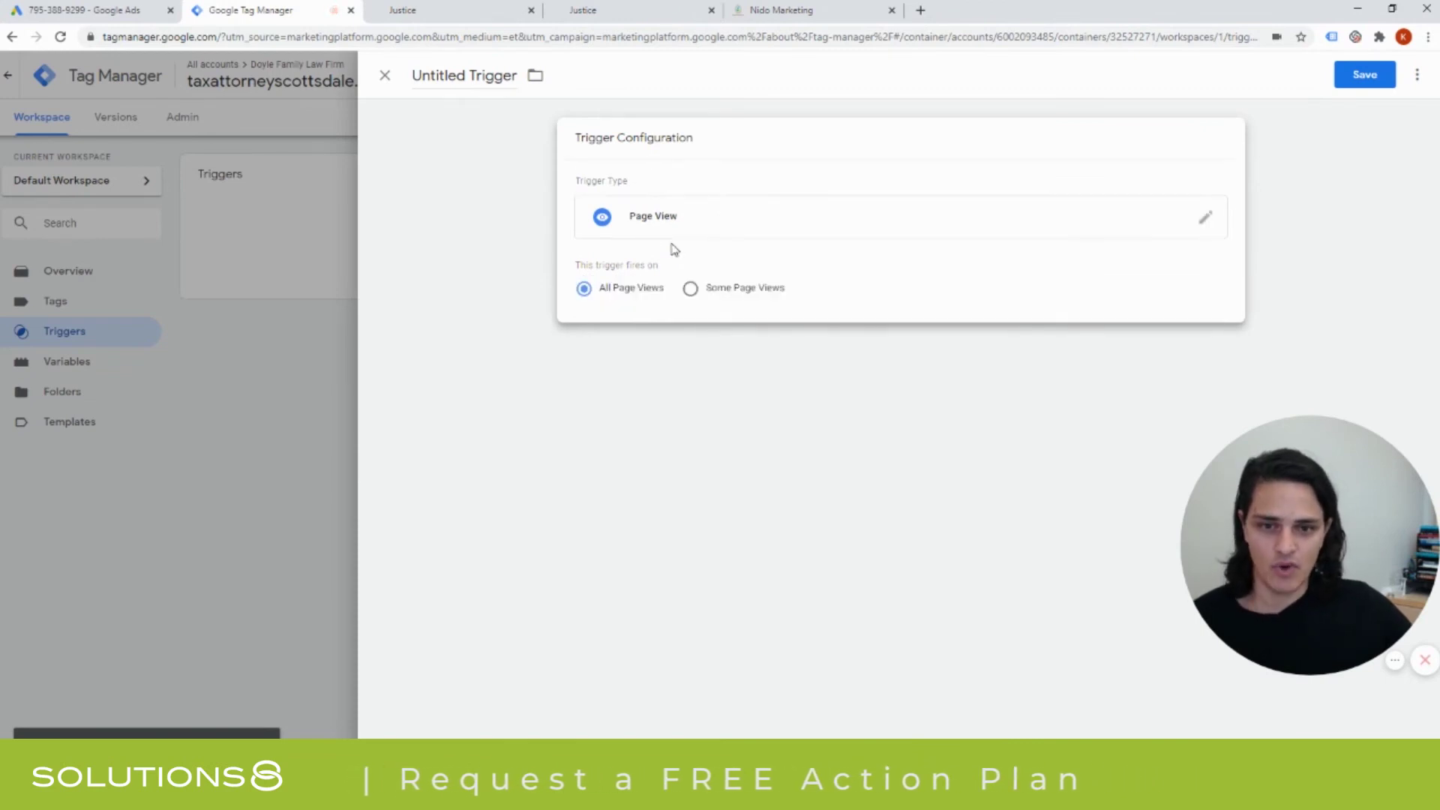
pyautogui.click(712, 297)
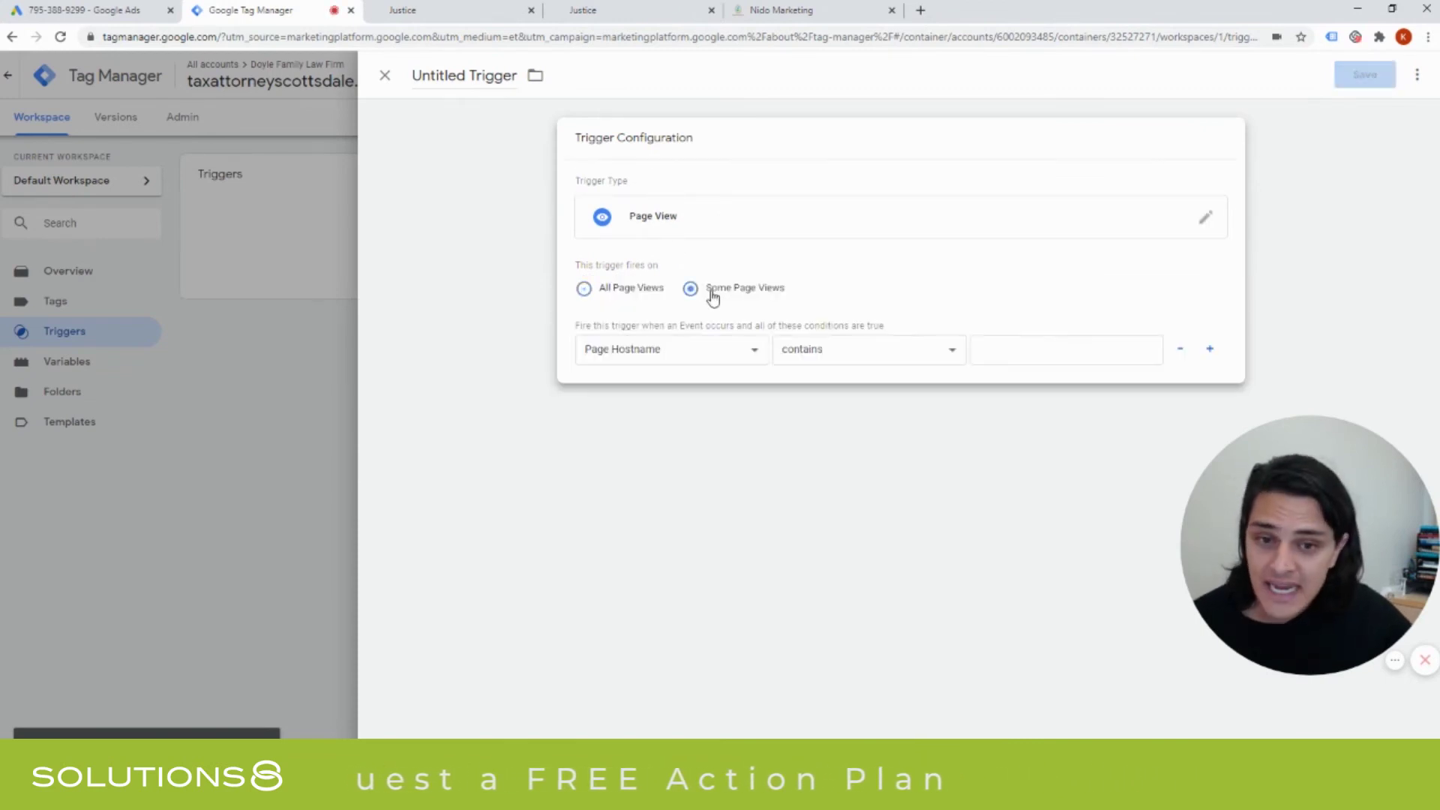
pyautogui.click(680, 361)
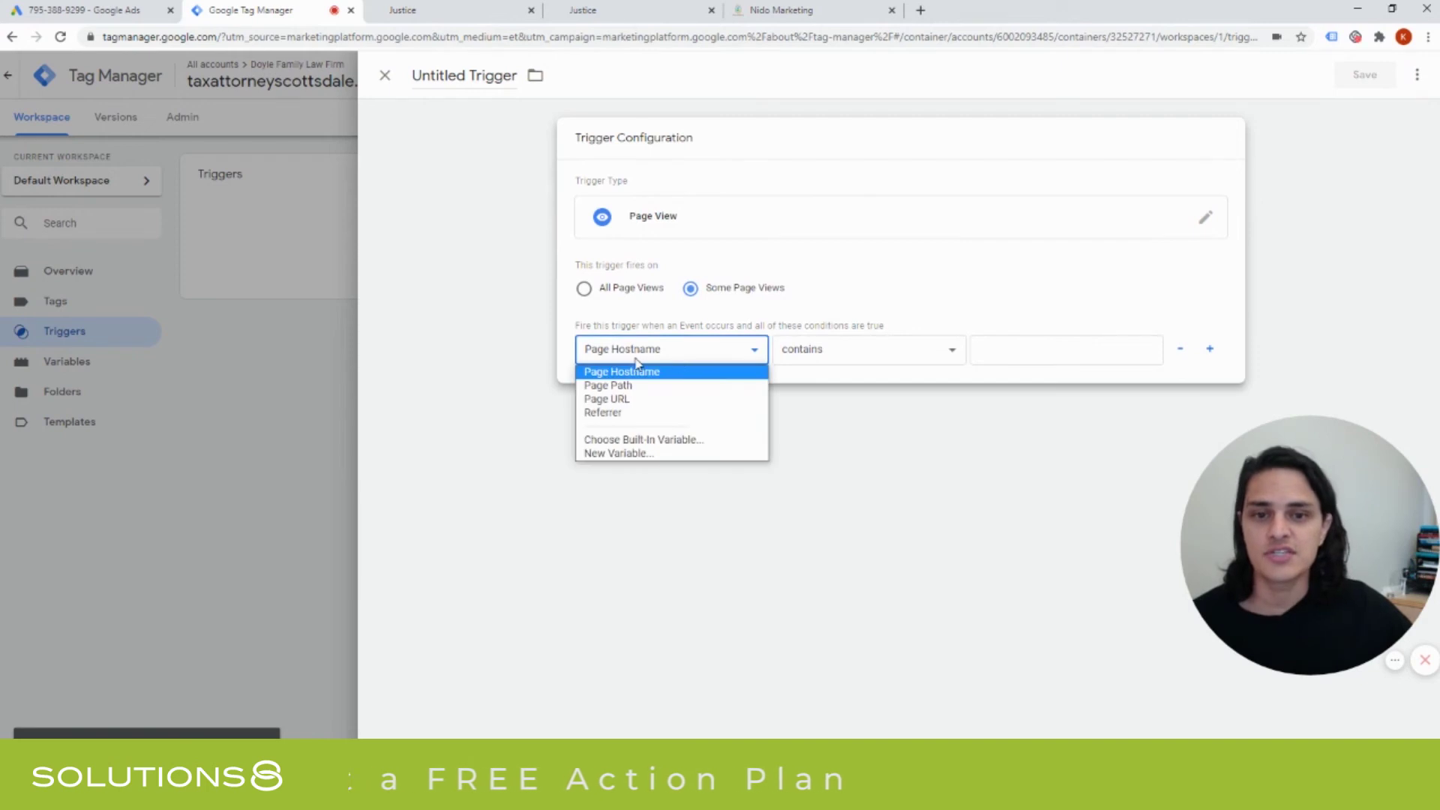
pyautogui.click(635, 401)
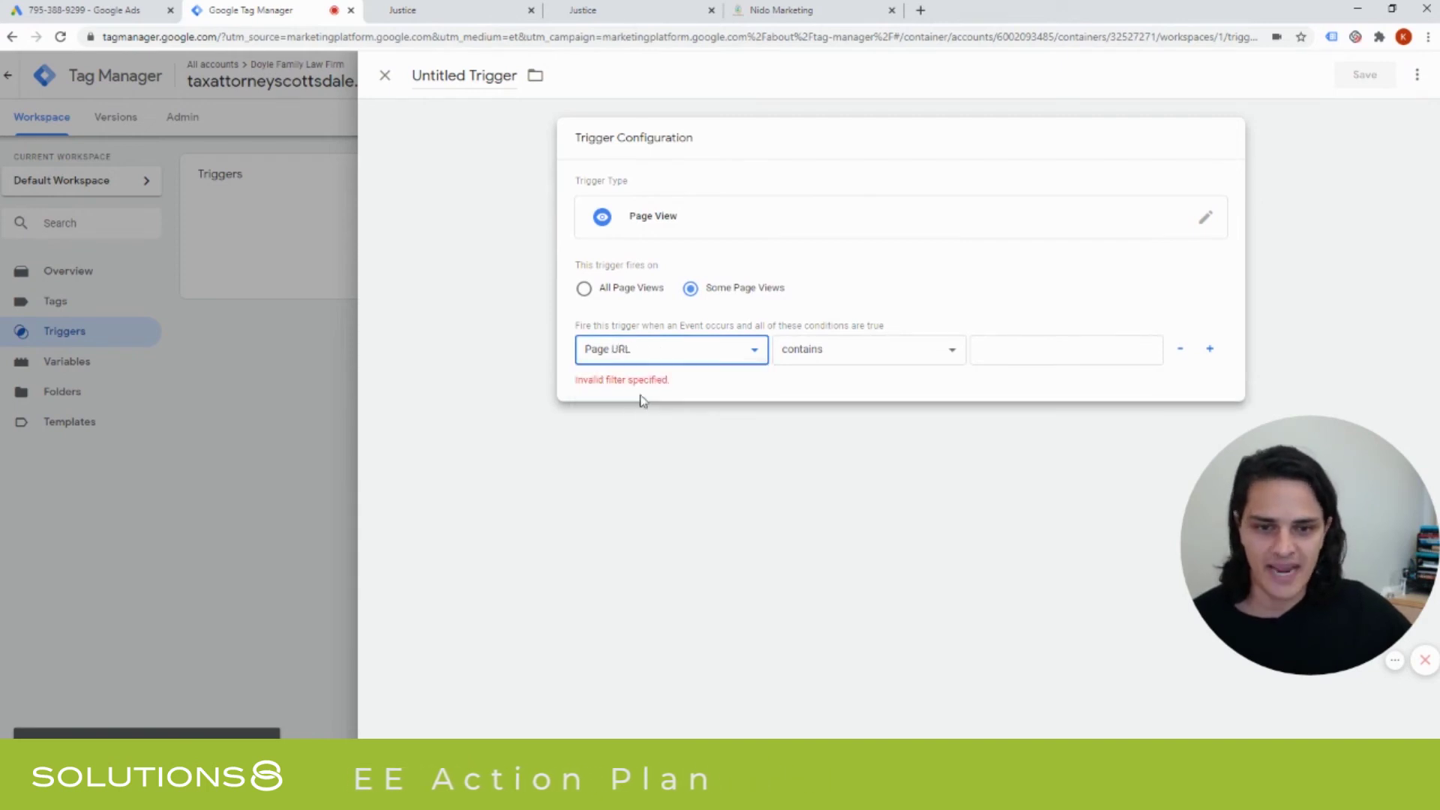
# Keep the 'contains' operator and set the condition value to /thank-you-contact.
pyautogui.click(800, 361)
pyautogui.click(801, 362)
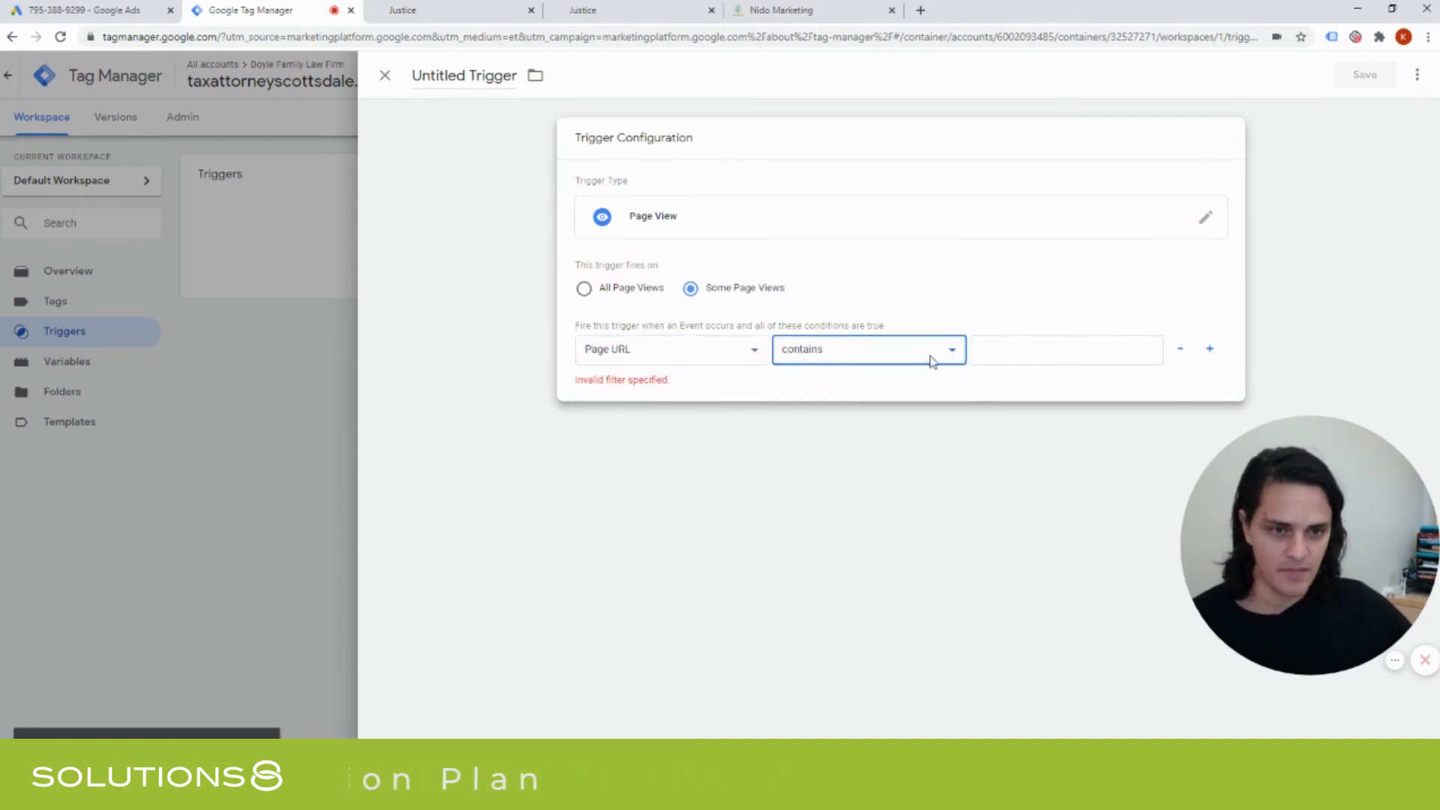
pyautogui.click(934, 360)
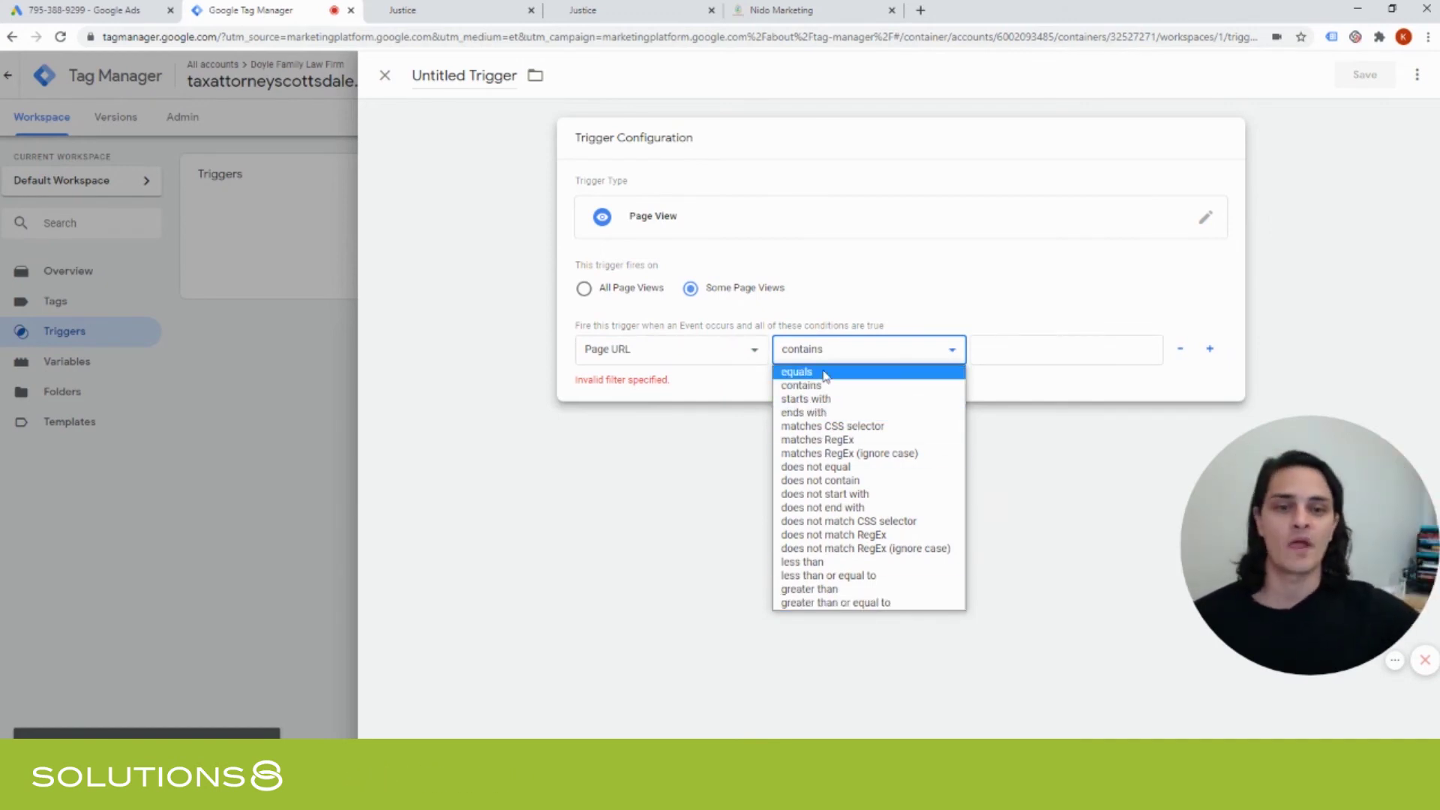
pyautogui.click(1046, 347)
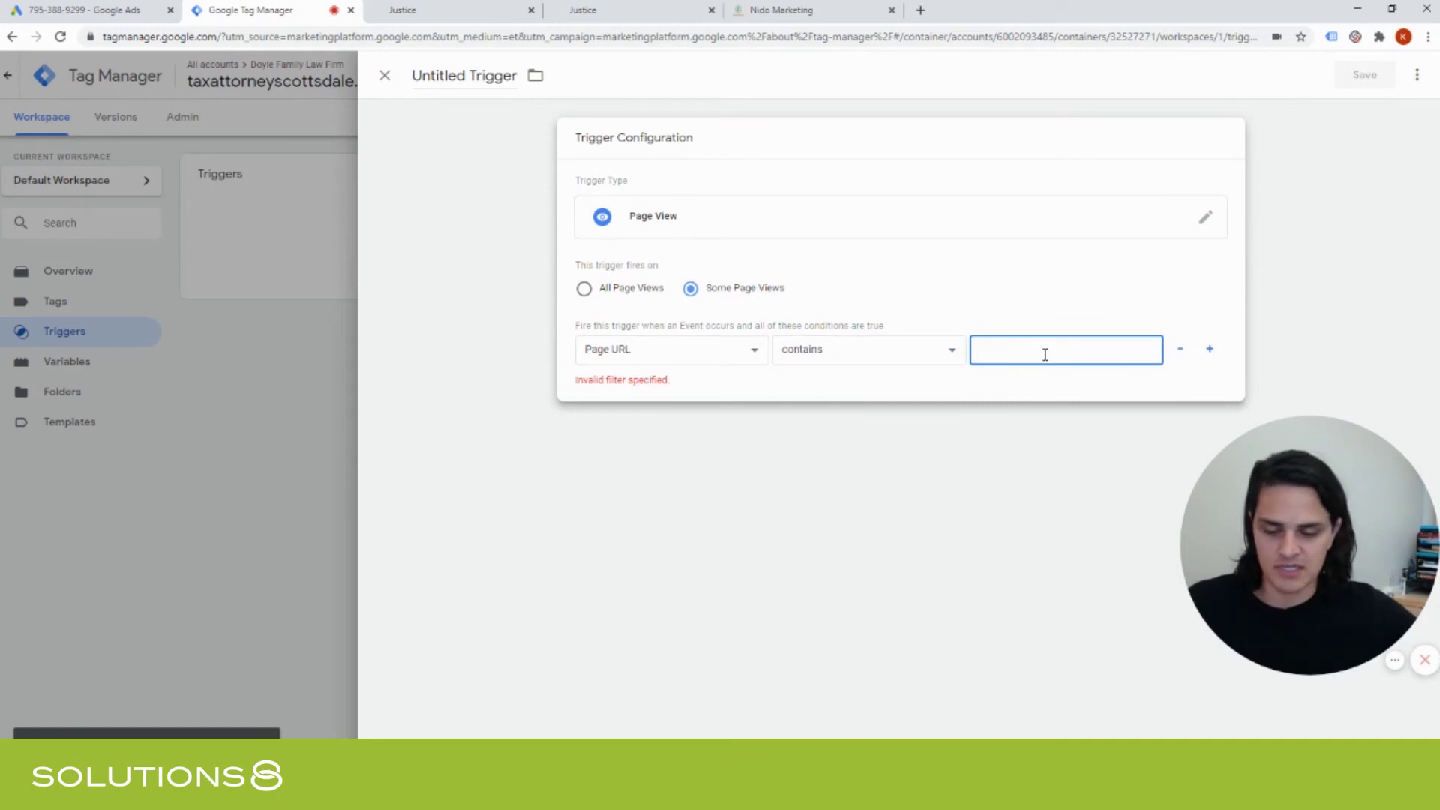
pyautogui.hotkey('ctrl', 'v')
pyautogui.write('/')
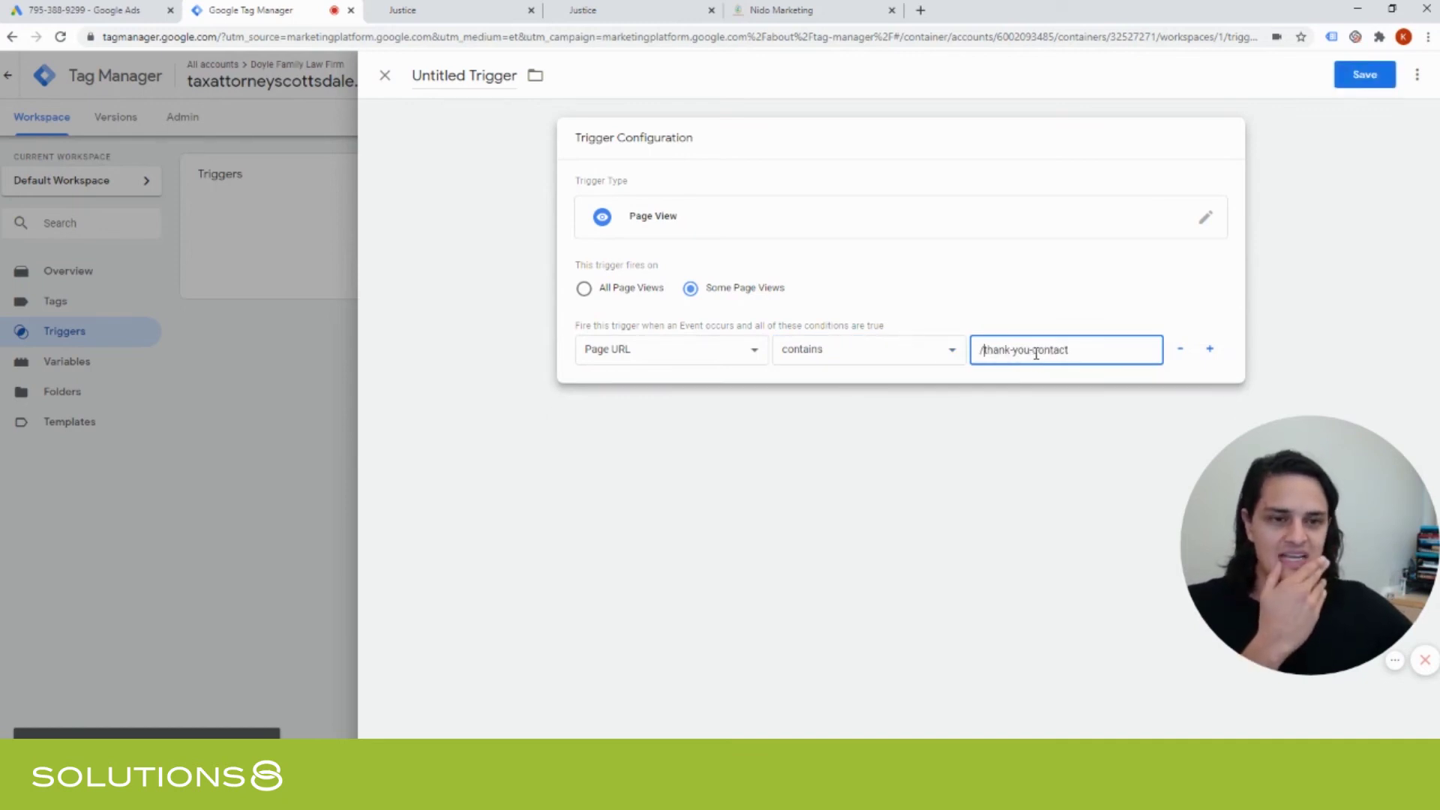
pyautogui.moveTo(1032, 353); pyautogui.dragTo(1094, 353)
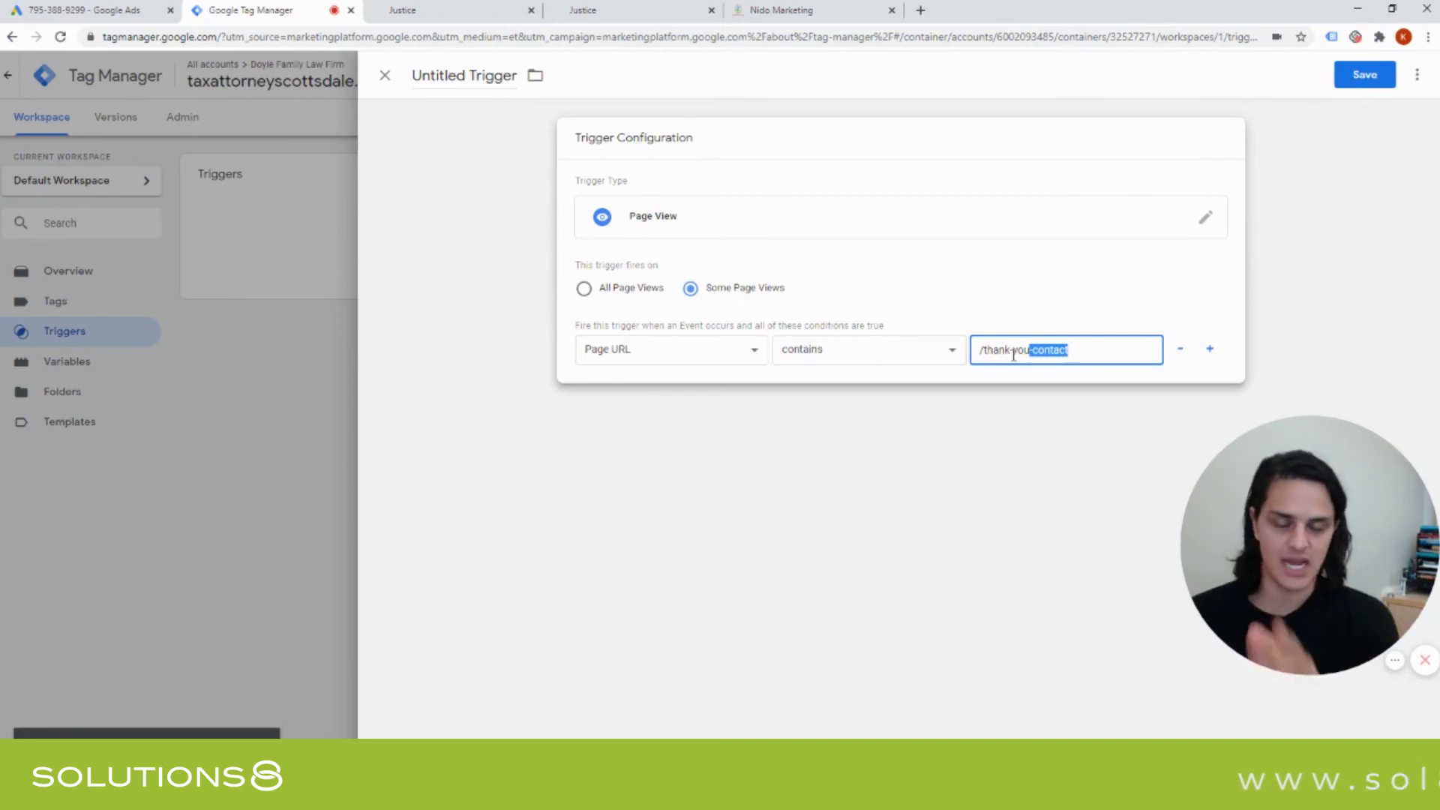
pyautogui.click(861, 351)
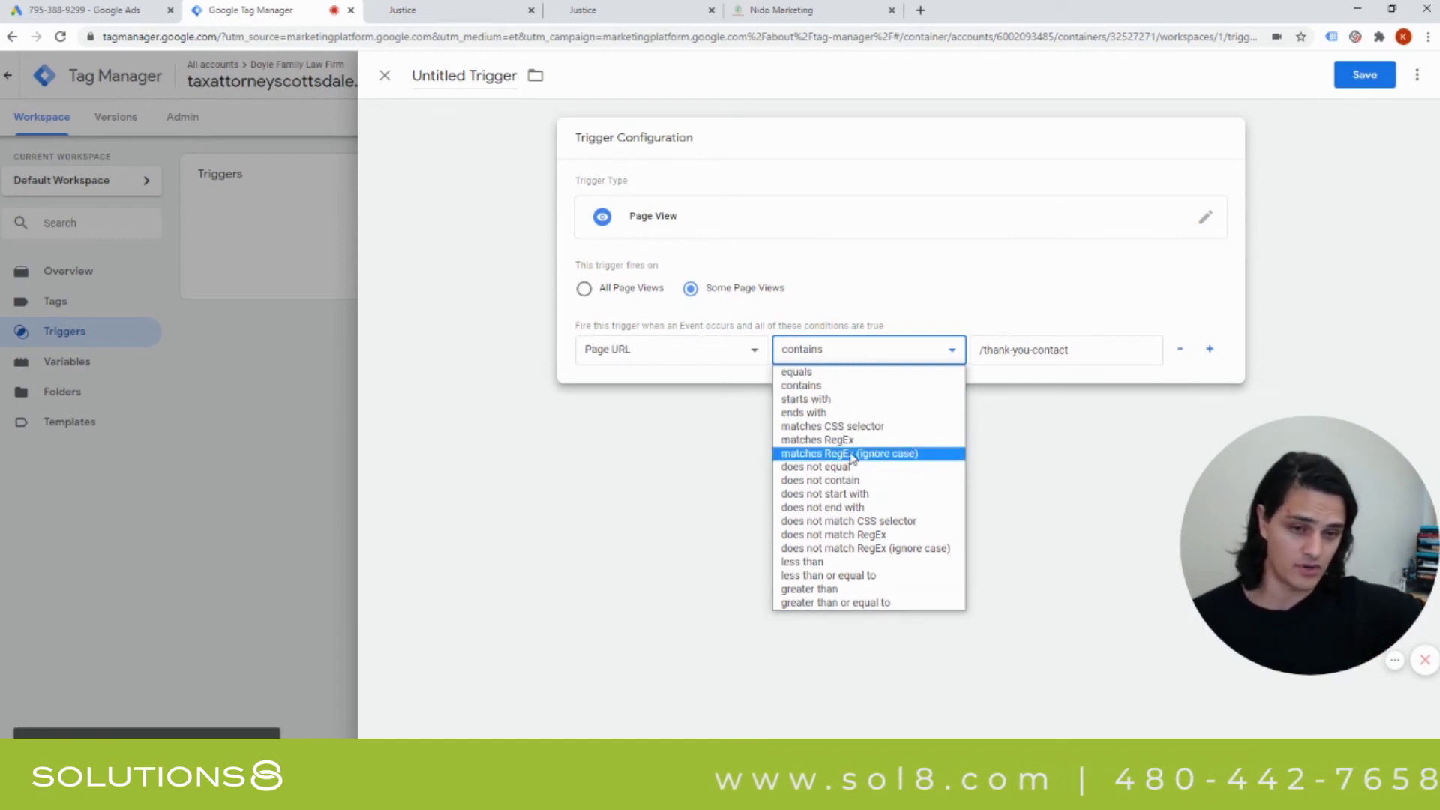
pyautogui.click(940, 321)
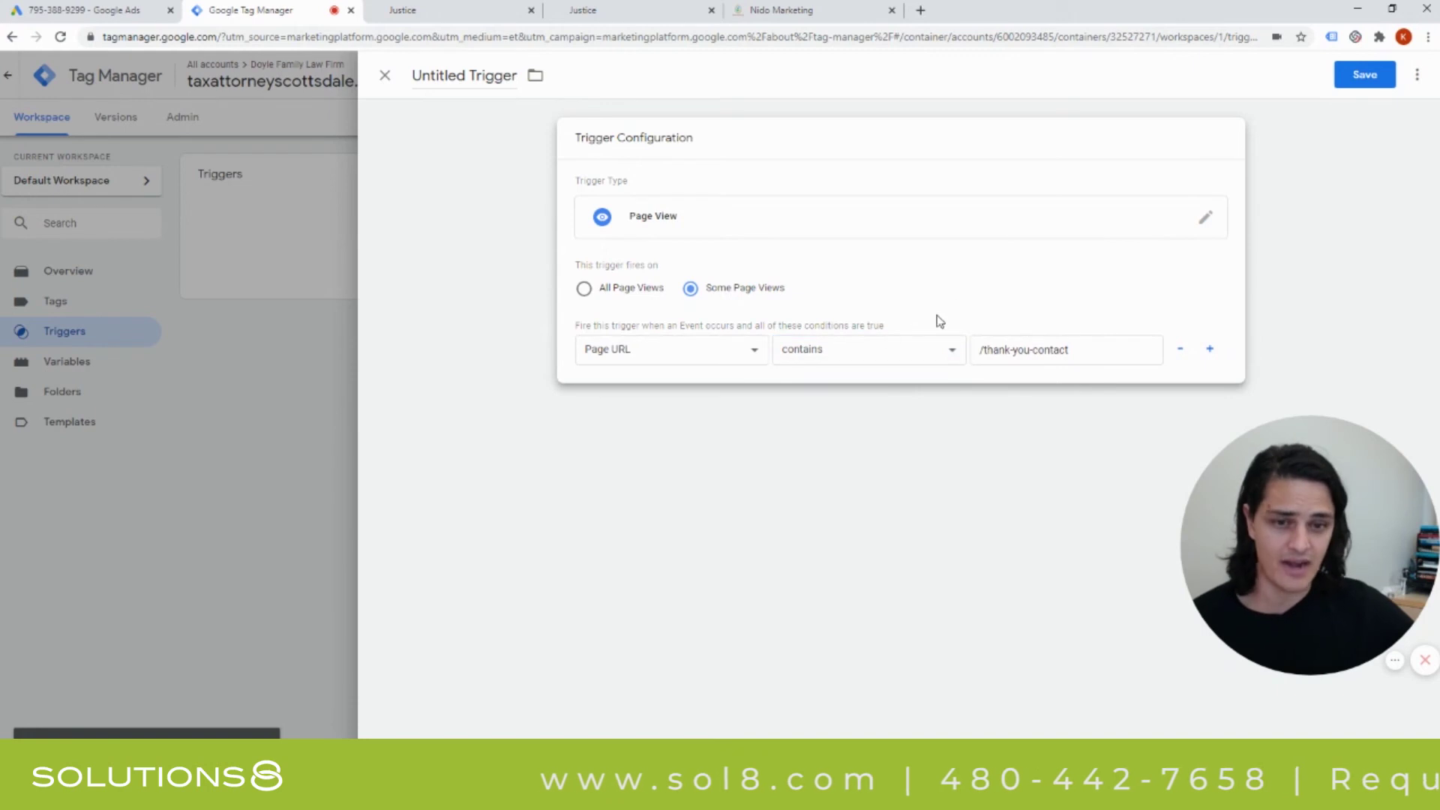
# Save the trigger under the name Contact Us Form.
pyautogui.click(1365, 75)
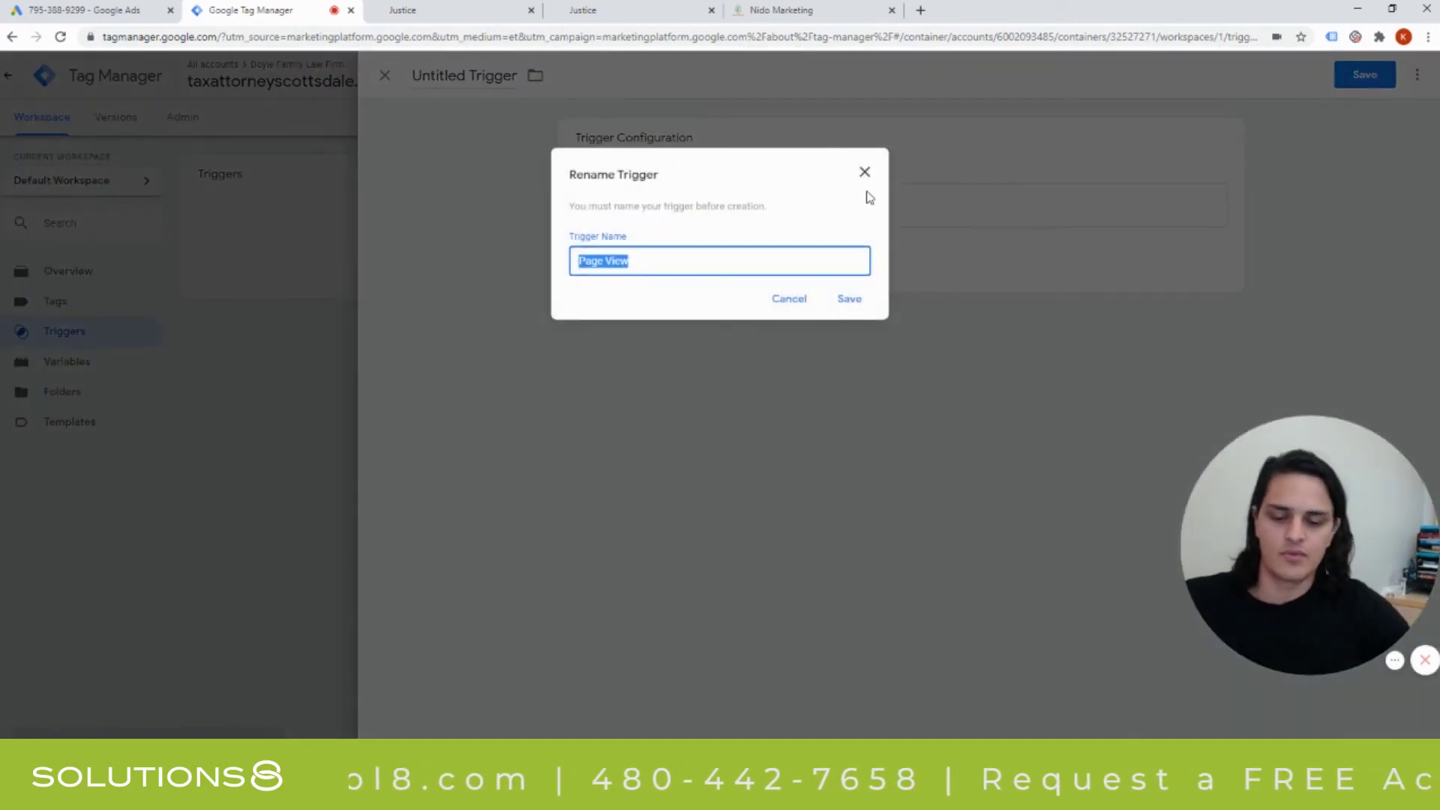
pyautogui.write('Contact')
pyautogui.press('Down')
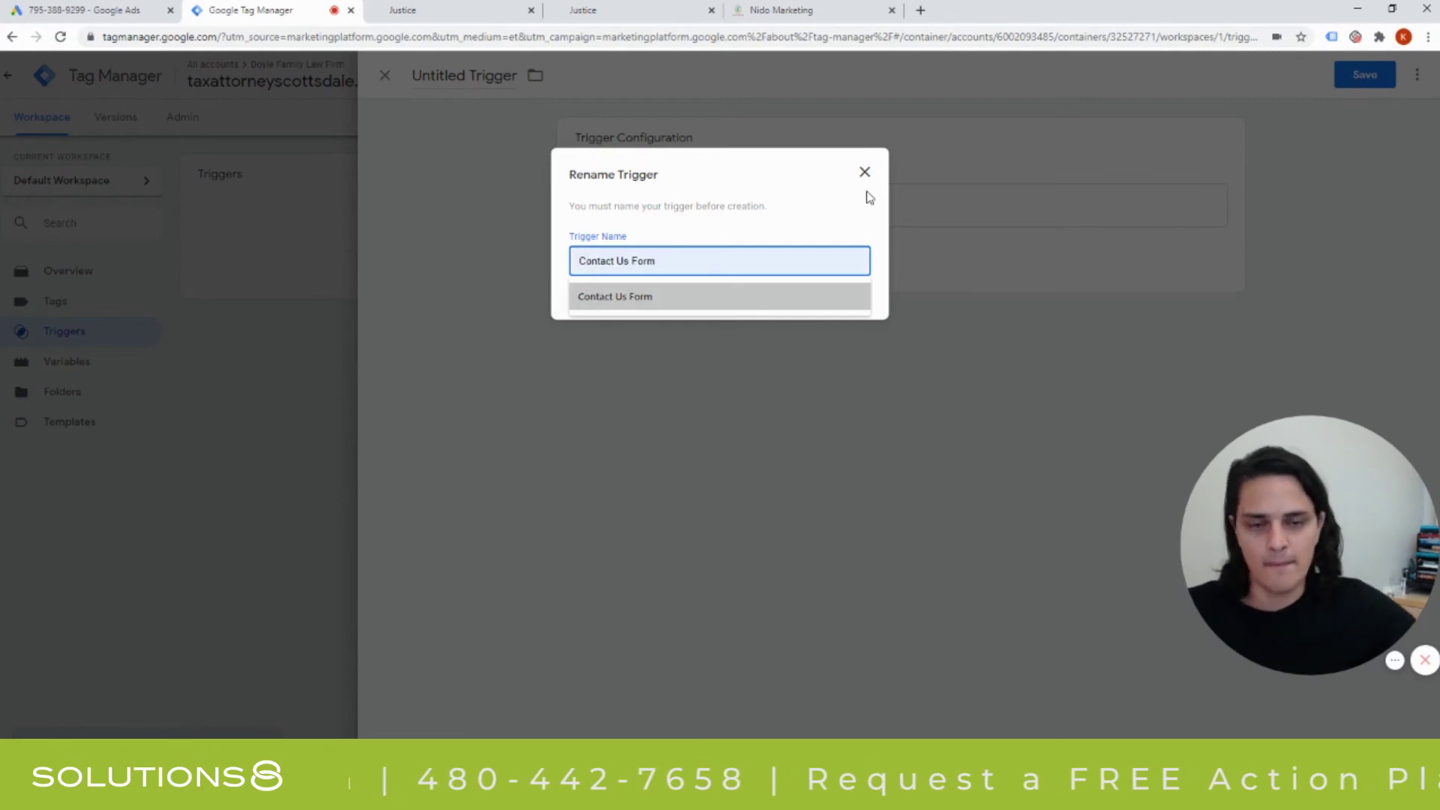
pyautogui.click(642, 299)
pyautogui.click(847, 299)
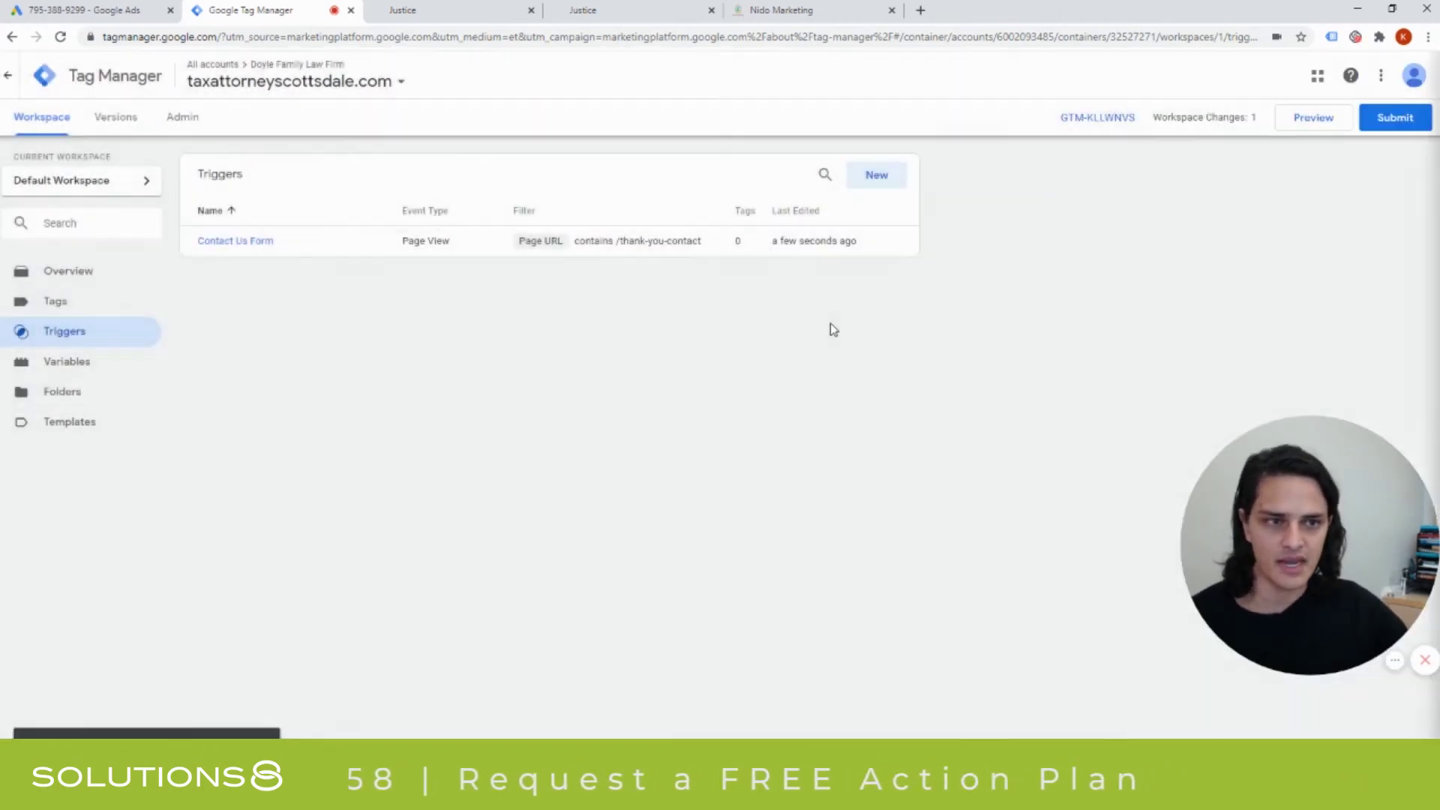
# Submit and publish the changes as Version 1, then return to the workspace overview.
pyautogui.click(1394, 118)
pyautogui.click(1391, 75)
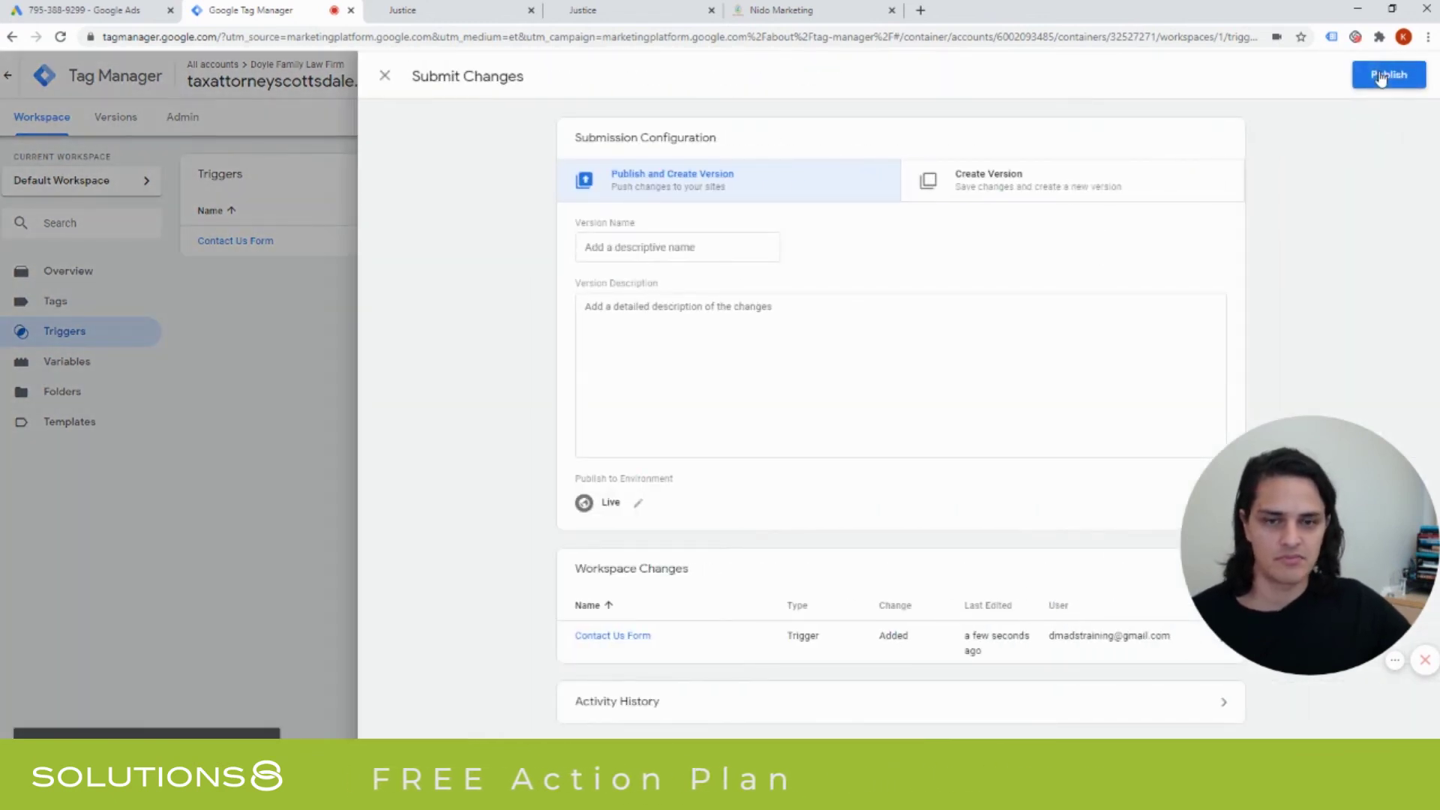
pyautogui.click(803, 280)
pyautogui.write('Contact Us Form')
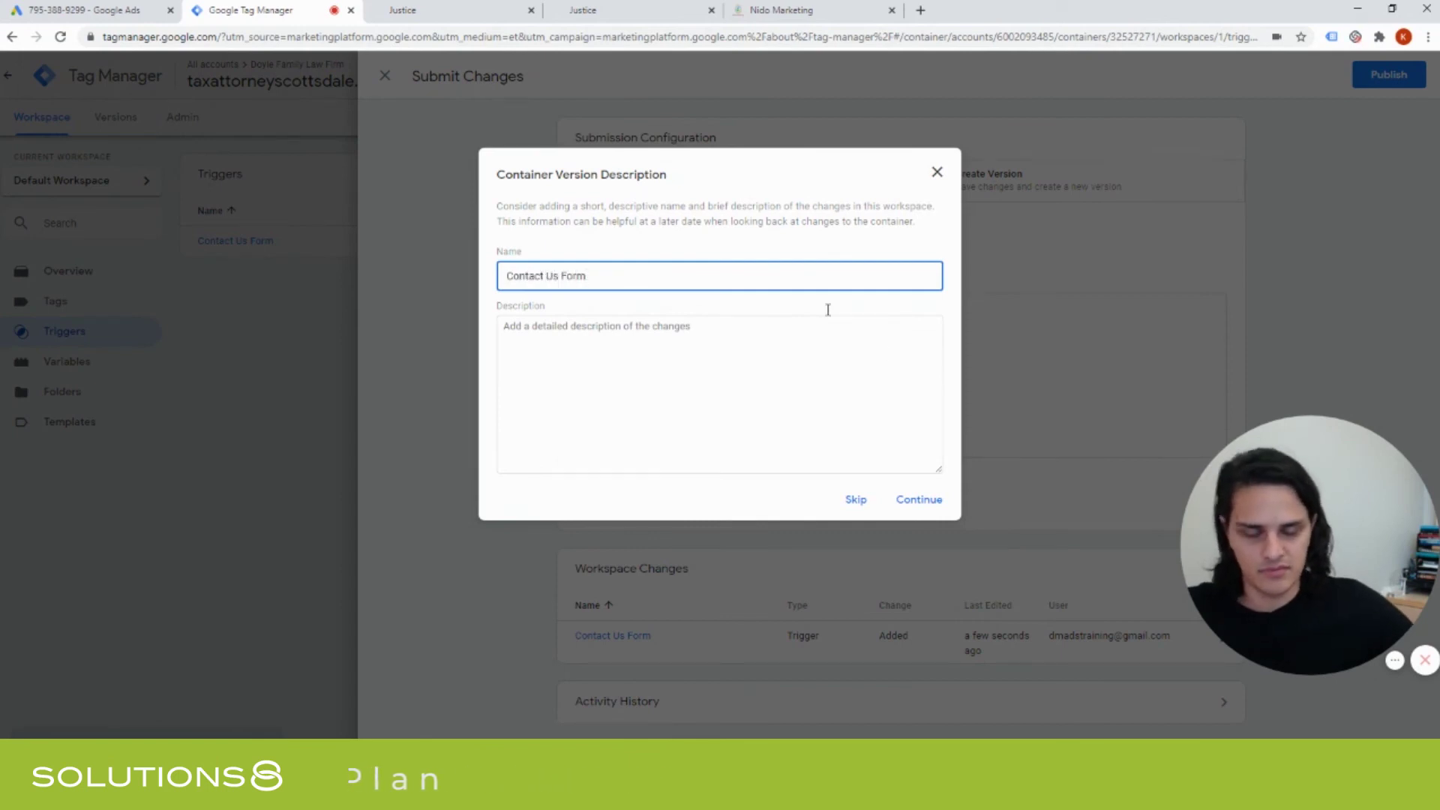
pyautogui.click(907, 501)
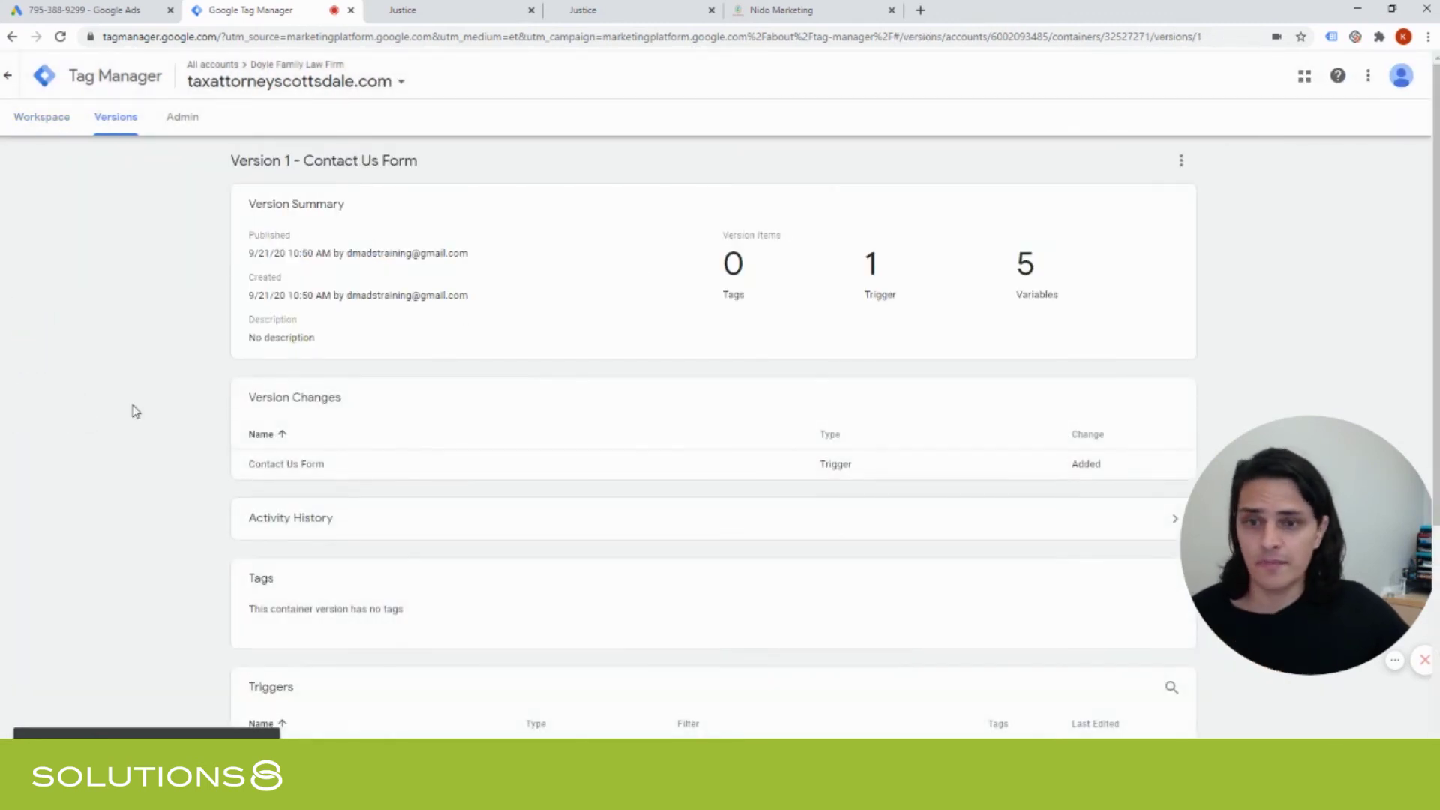
pyautogui.click(53, 123)
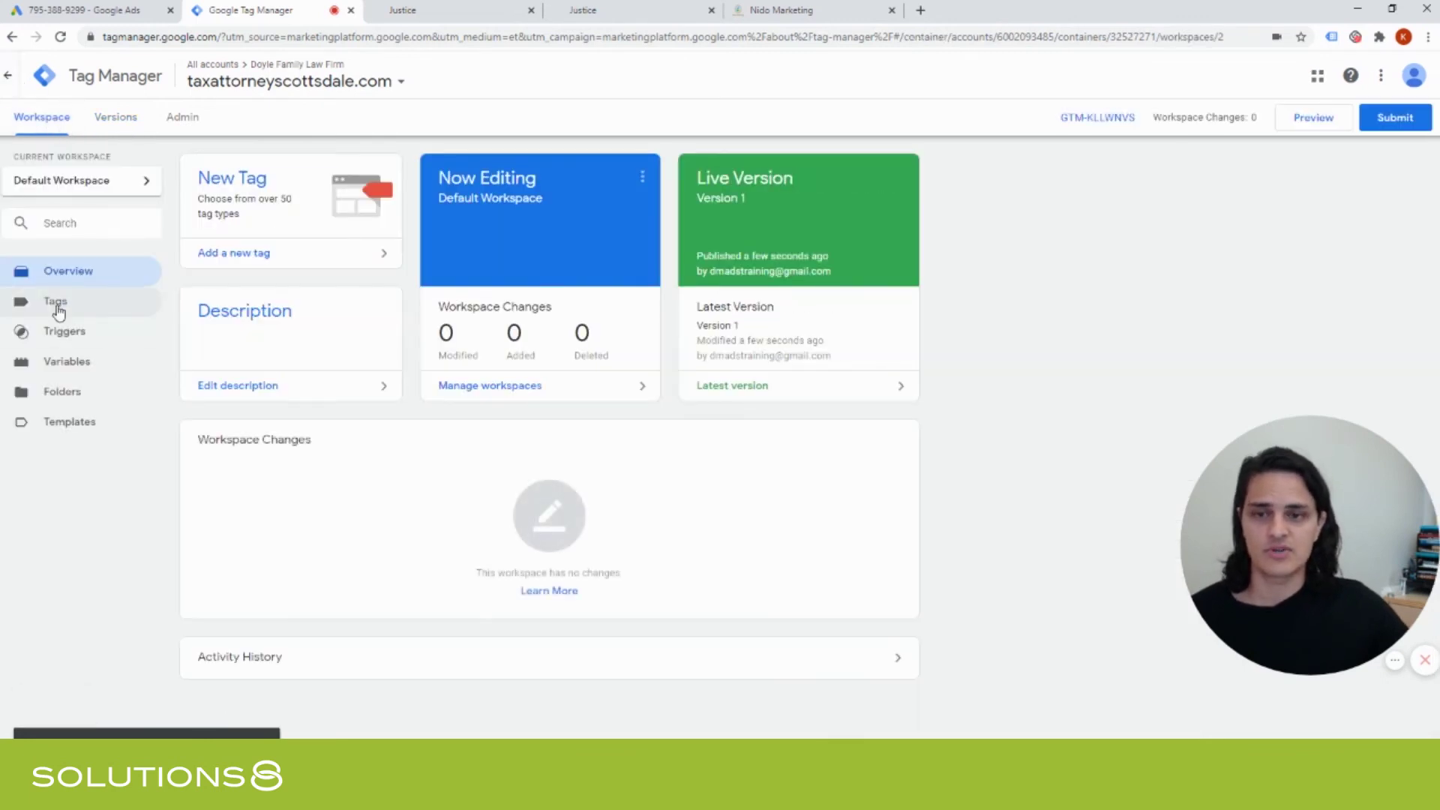
# Create a new tag of type Google Ads Conversion Tracking.
pyautogui.click(56, 303)
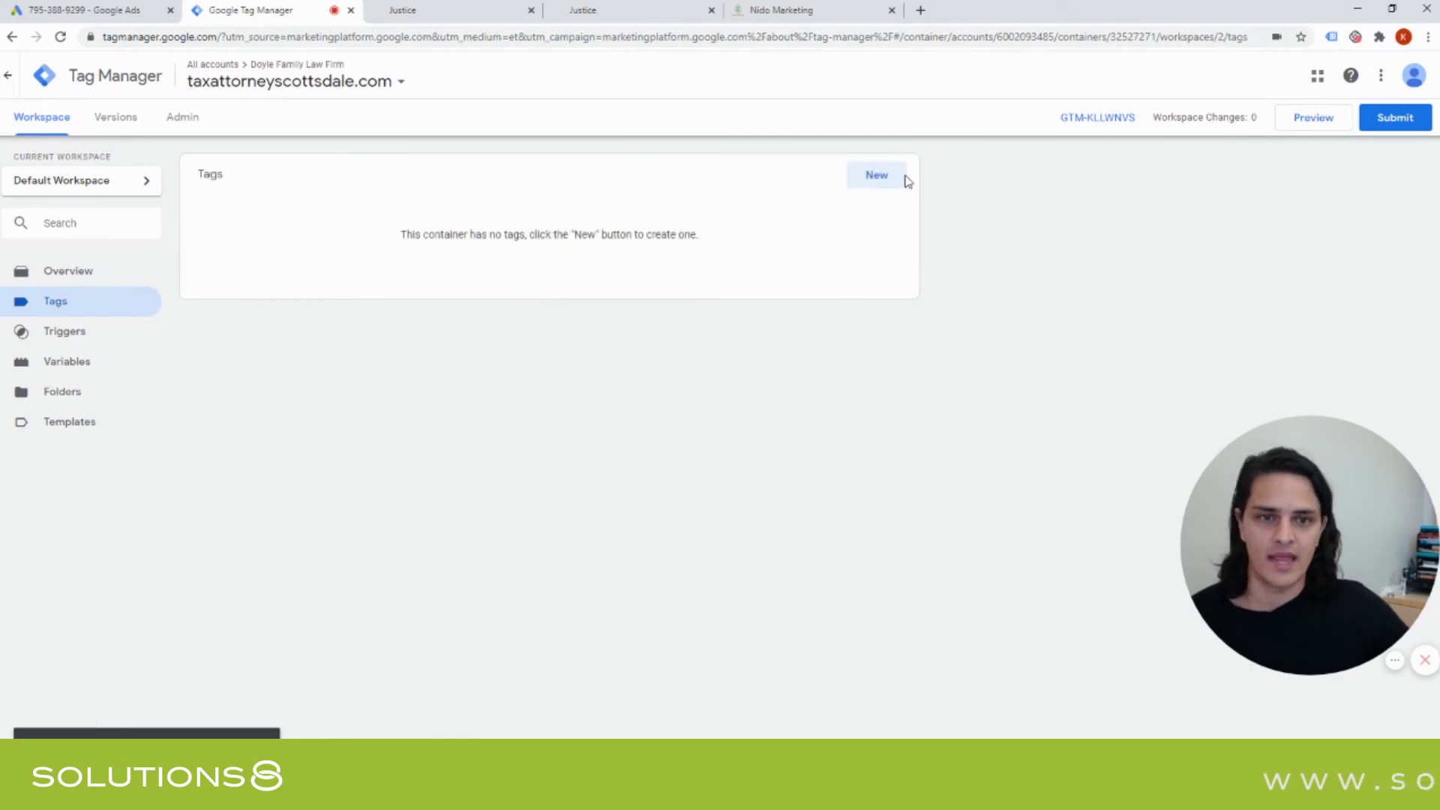
pyautogui.click(887, 179)
pyautogui.click(886, 205)
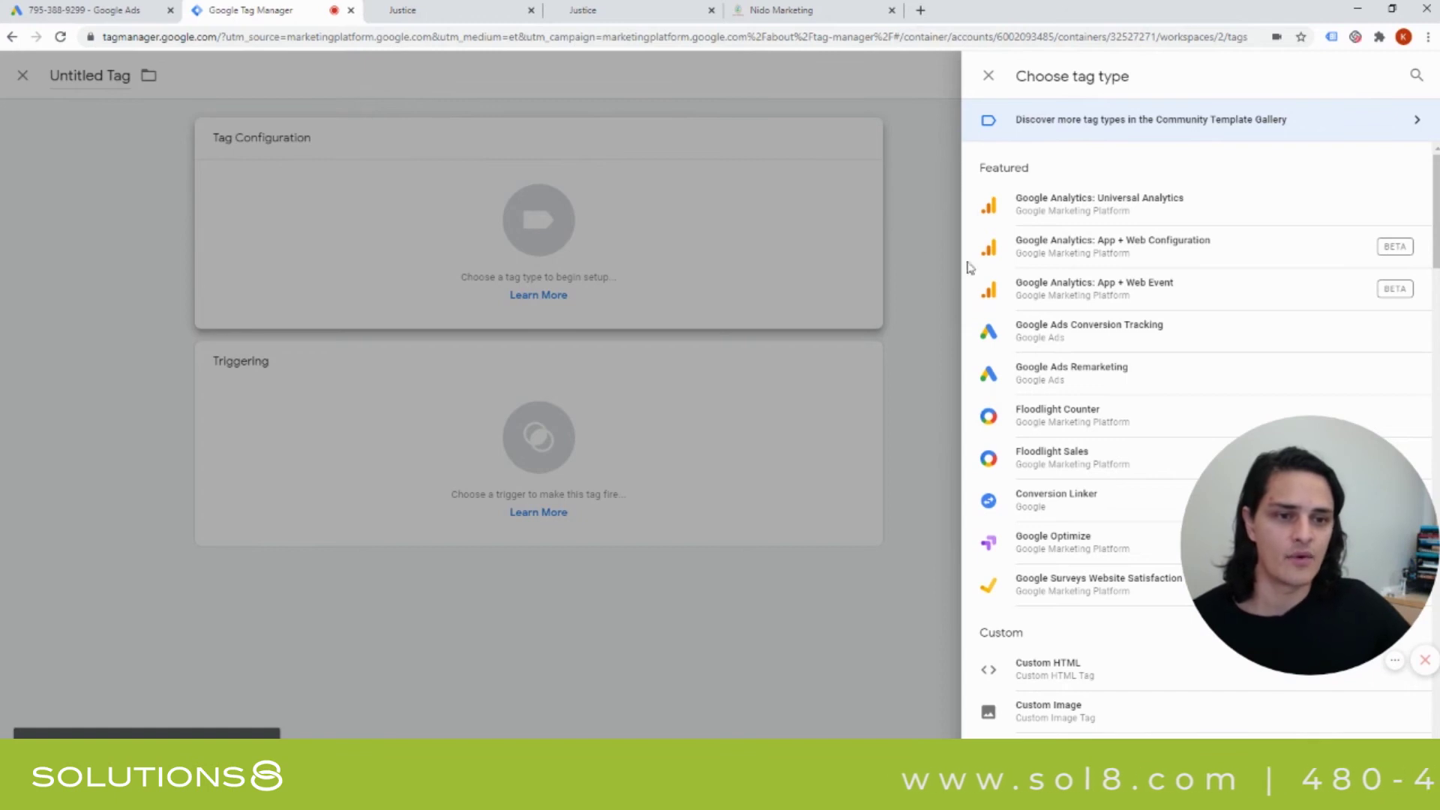
pyautogui.click(1092, 340)
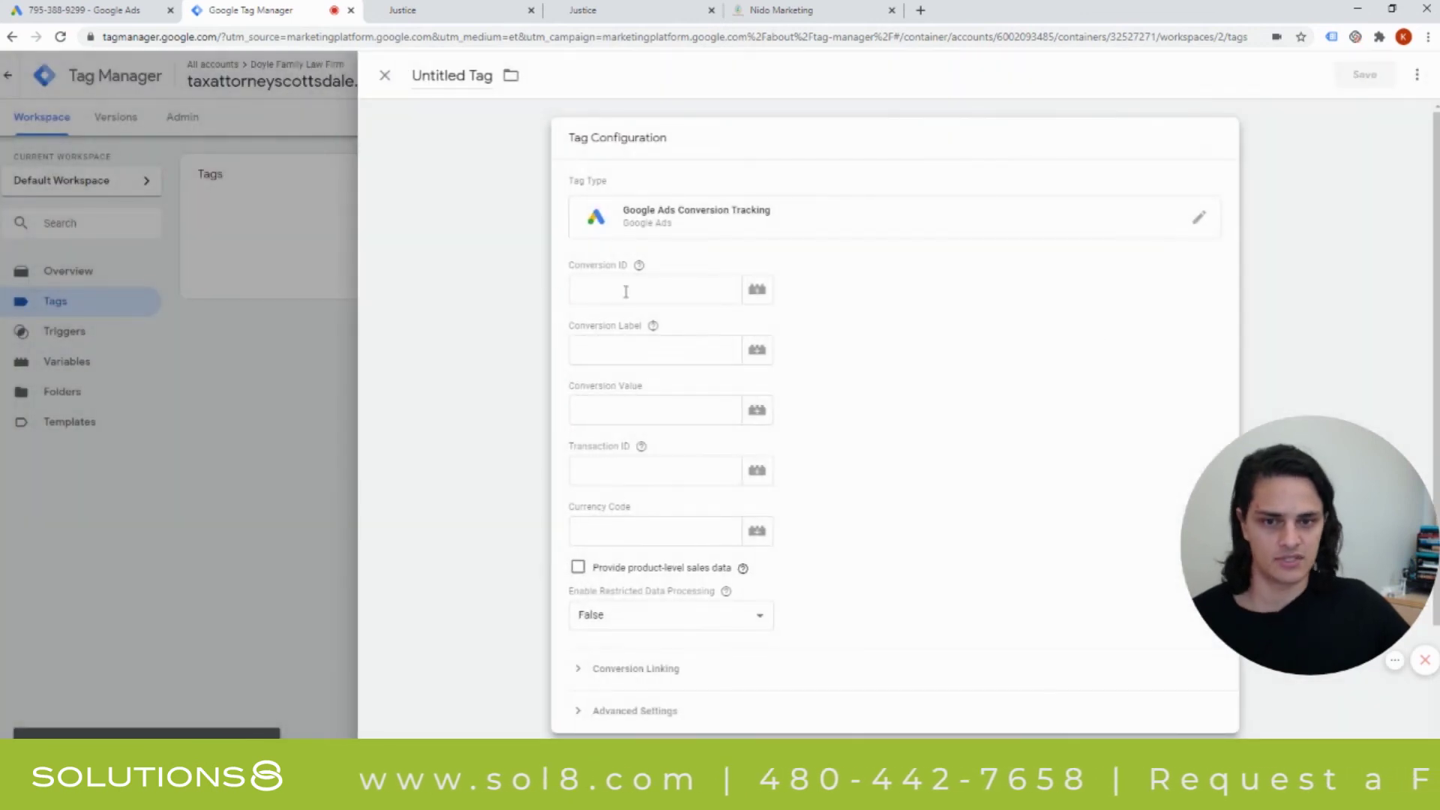
# Fill in Conversion ID 585049756 from Google Ads and select the conversion label there.
pyautogui.click(89, 11)
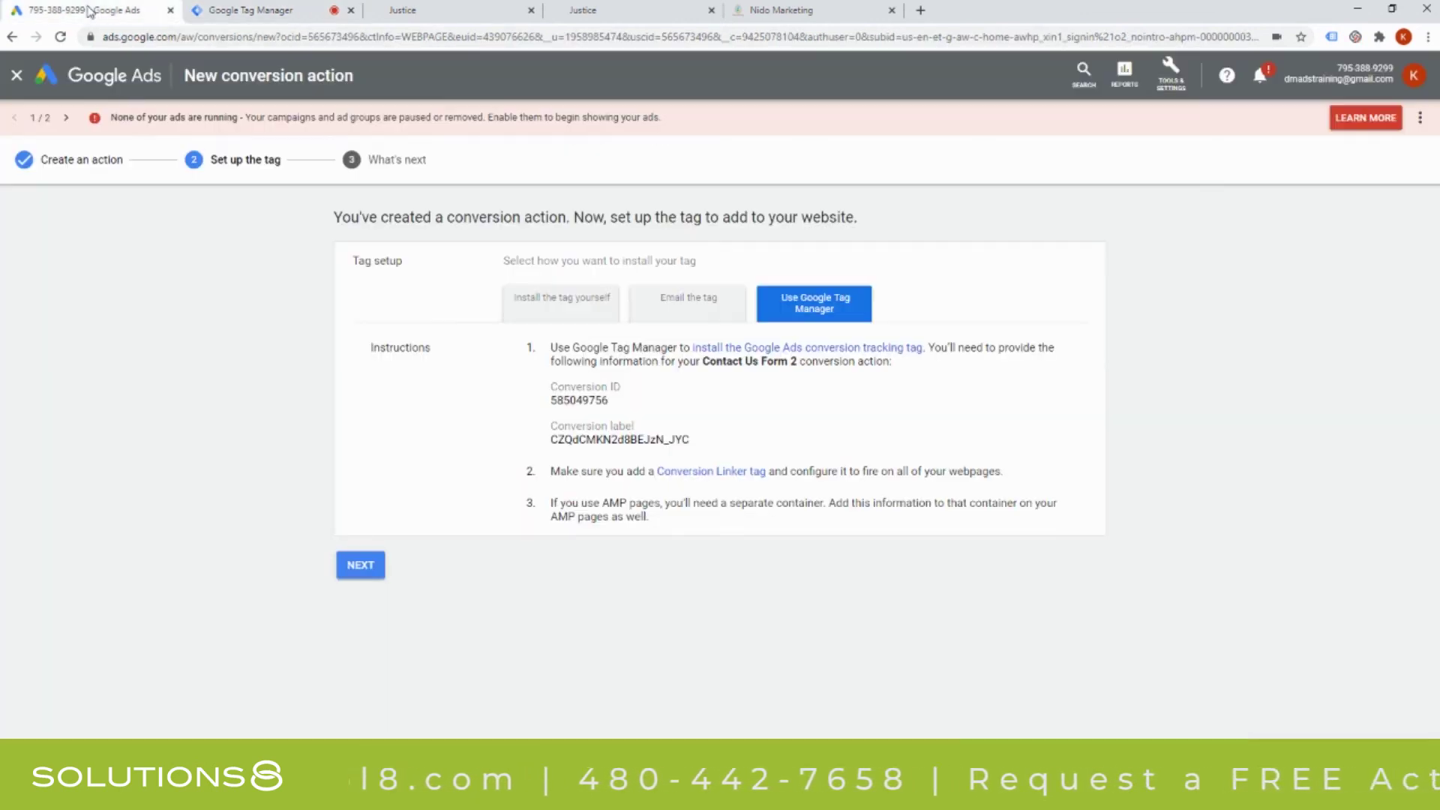
pyautogui.doubleClick(579, 400)
pyautogui.hotkey('ctrl', 'c')
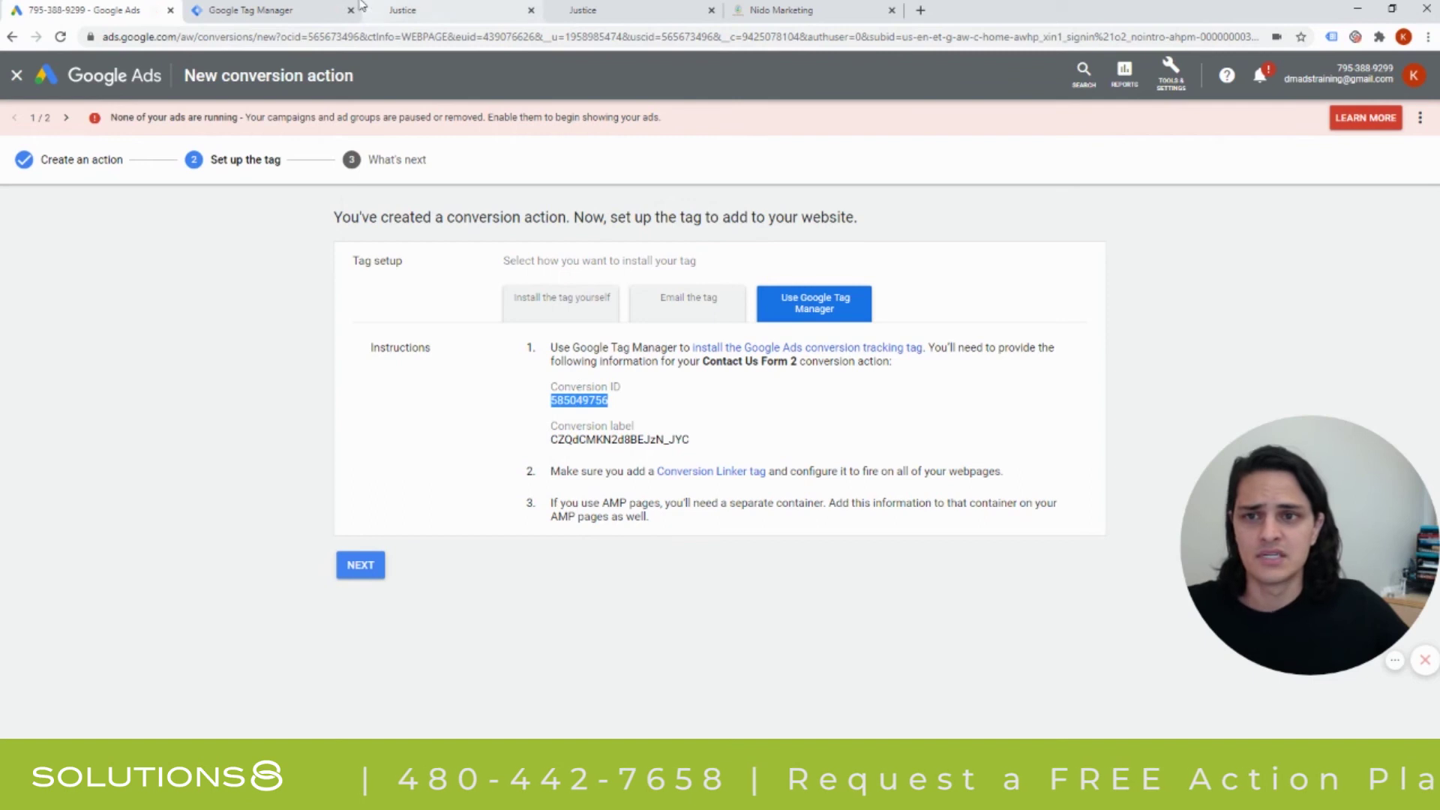
pyautogui.click(248, 10)
pyautogui.click(645, 289)
pyautogui.hotkey('ctrl', 'v')
pyautogui.click(89, 11)
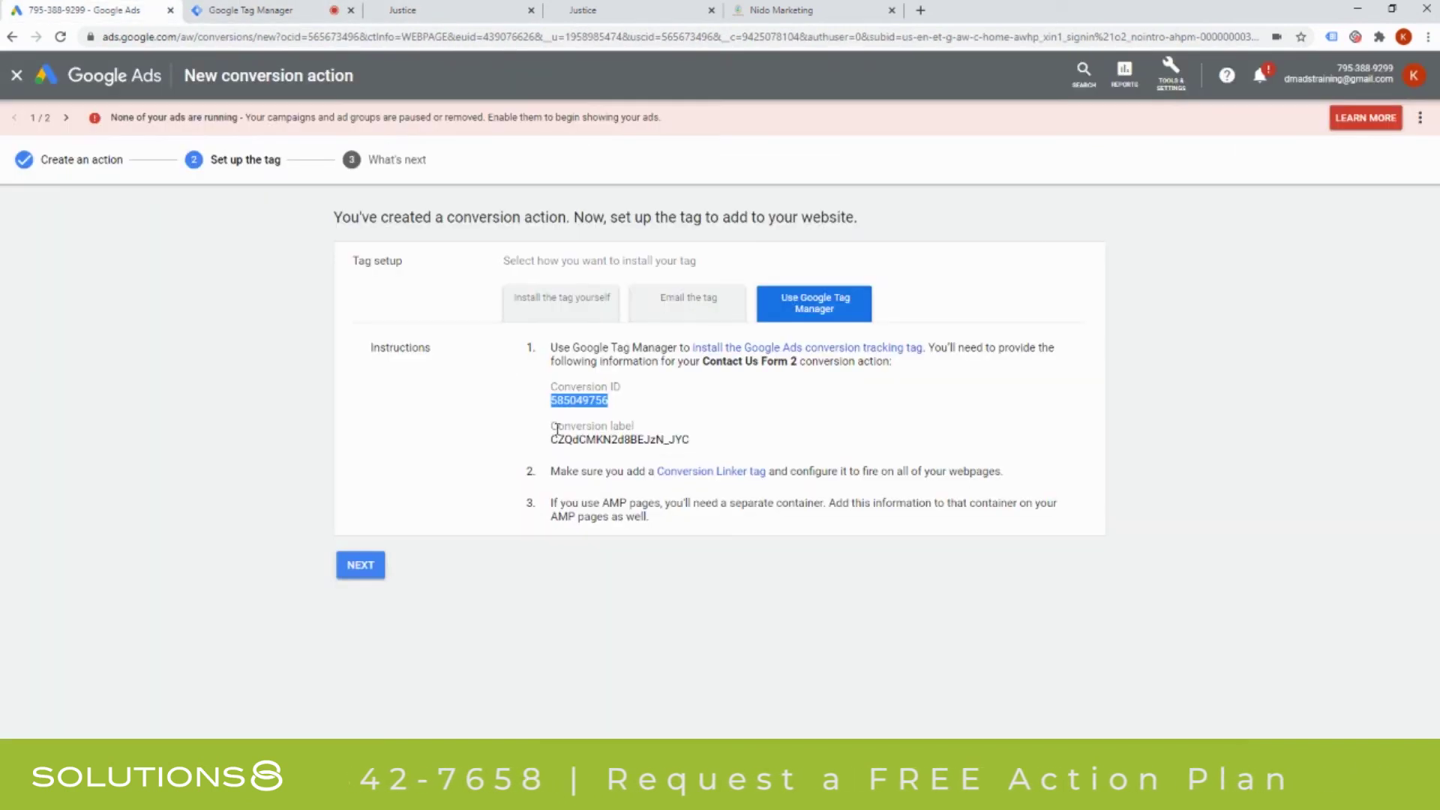
pyautogui.doubleClick(611, 439)
# Paste the copied Google Ads label into the tag's Conversion Label field and scroll to Triggering.
pyautogui.hotkey('ctrl', 'c')
pyautogui.click(248, 10)
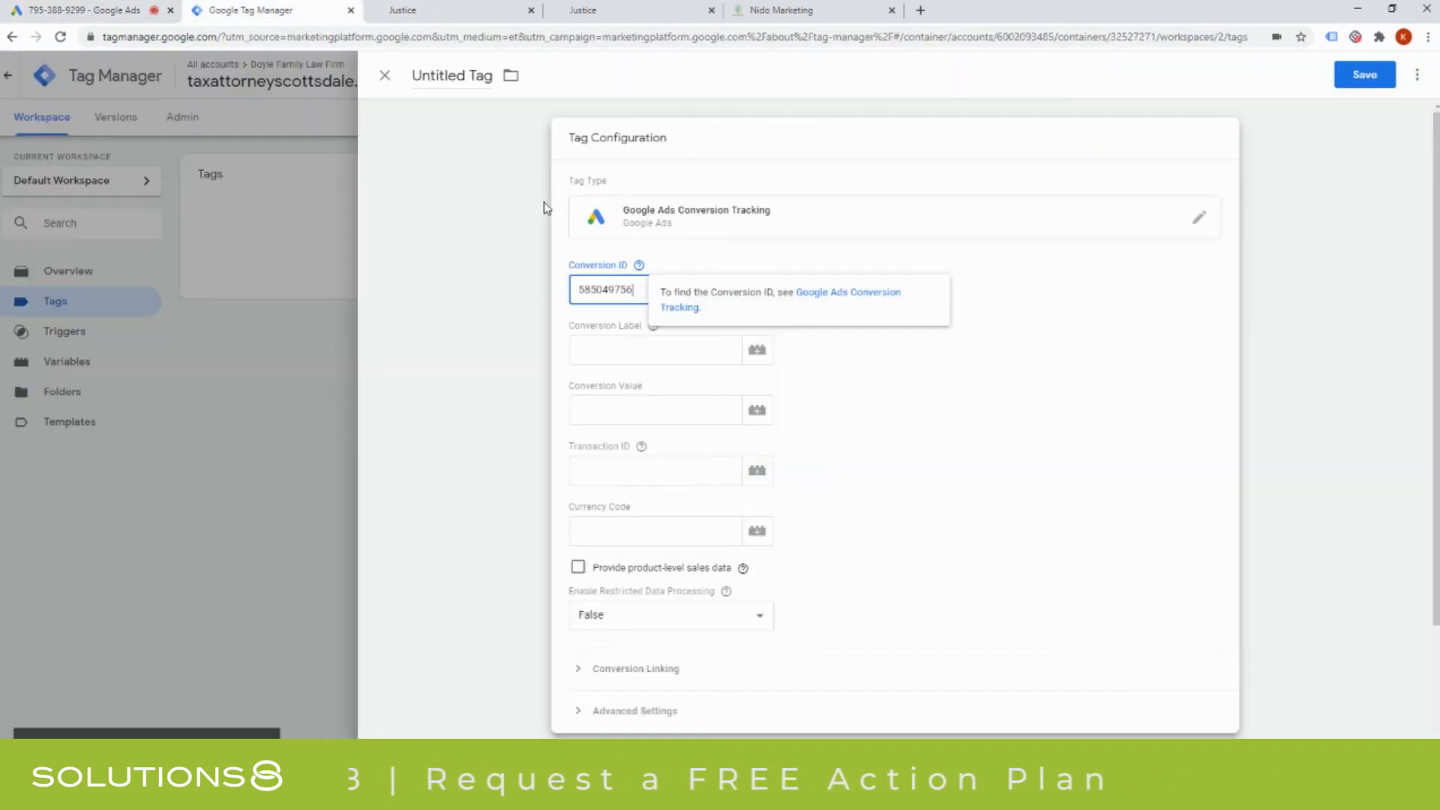
pyautogui.click(645, 349)
pyautogui.hotkey('ctrl', 'v')
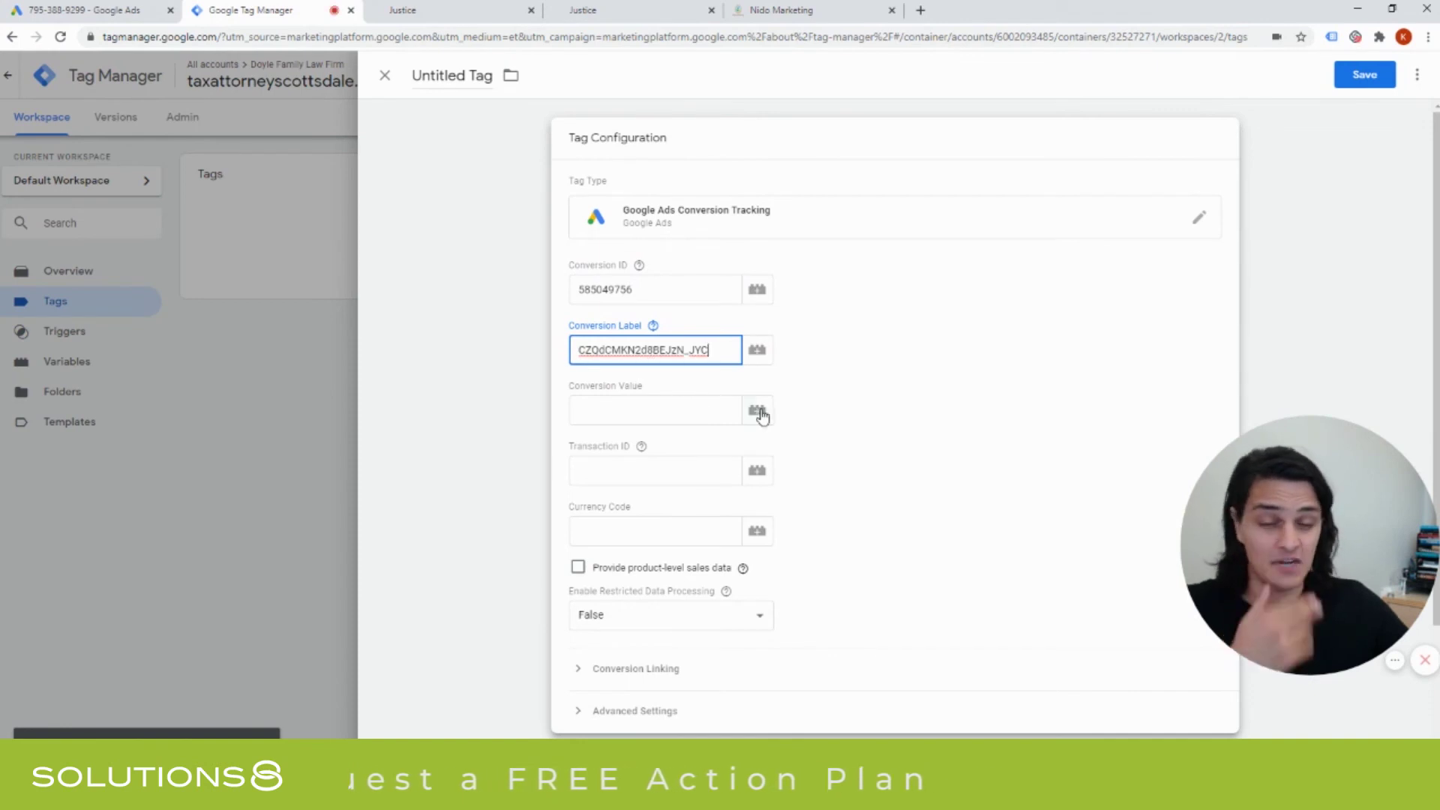
pyautogui.scroll(-2, 762, 416)
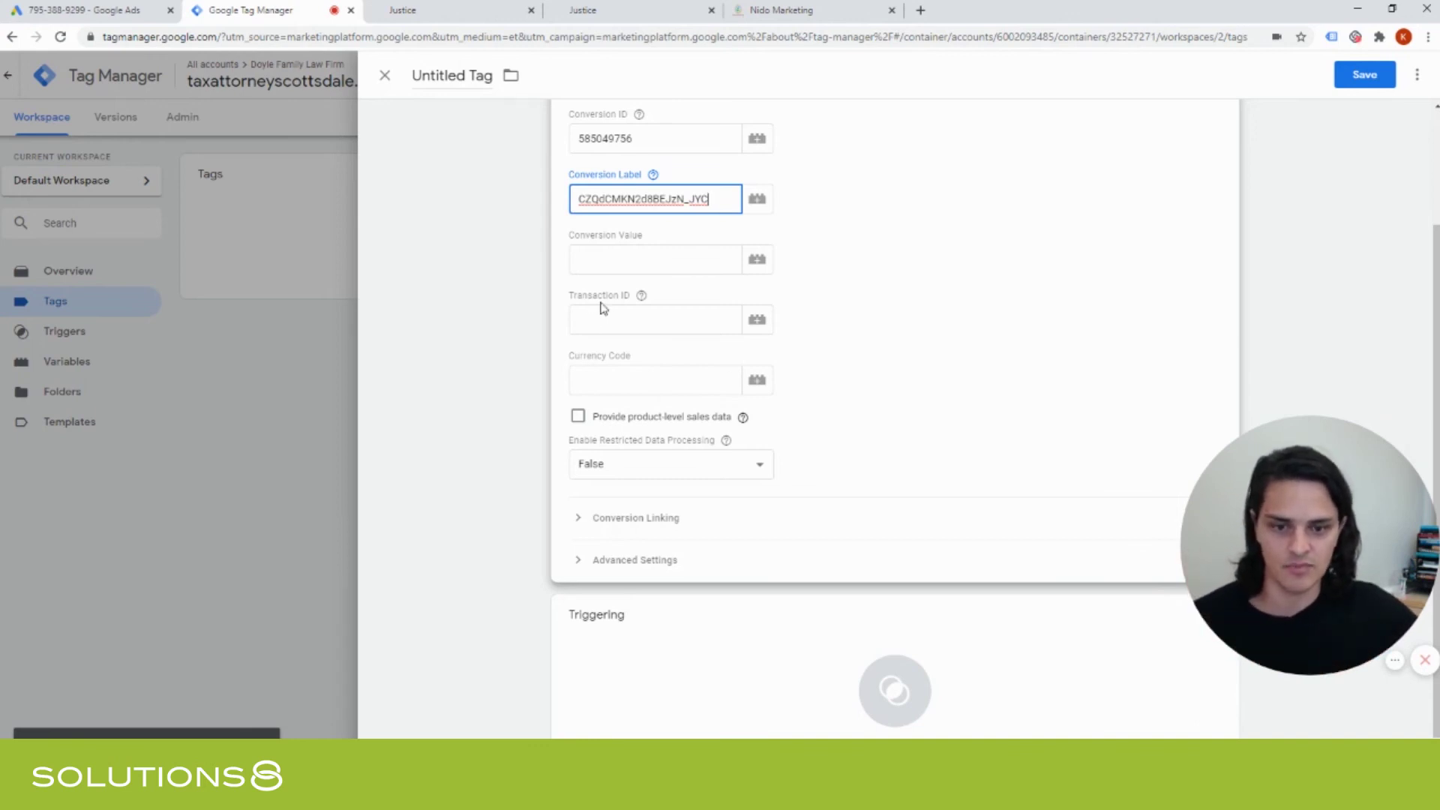
pyautogui.scroll(-1, 601, 308)
pyautogui.click(773, 399)
pyautogui.scroll(2, 925, 318)
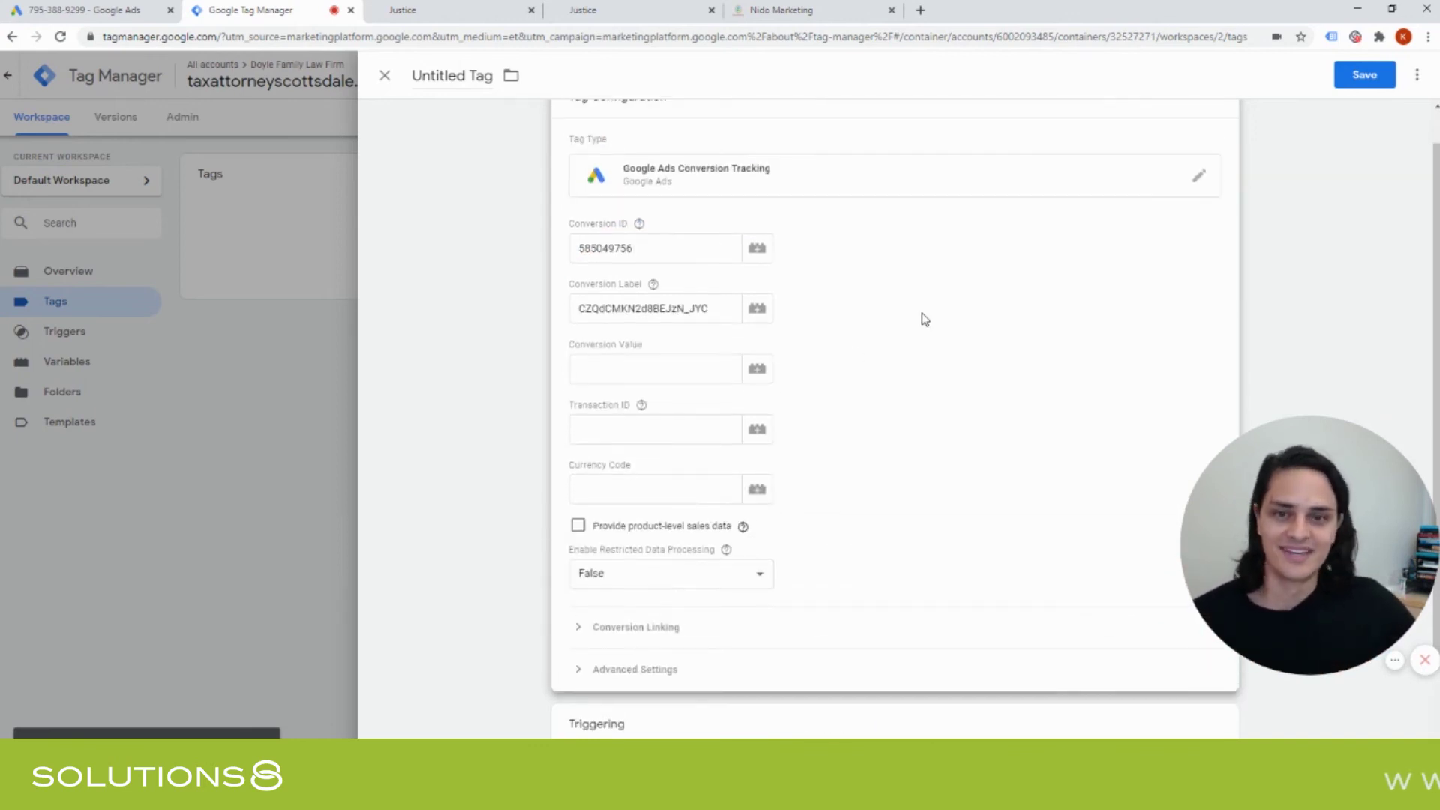
pyautogui.scroll(-2, 925, 320)
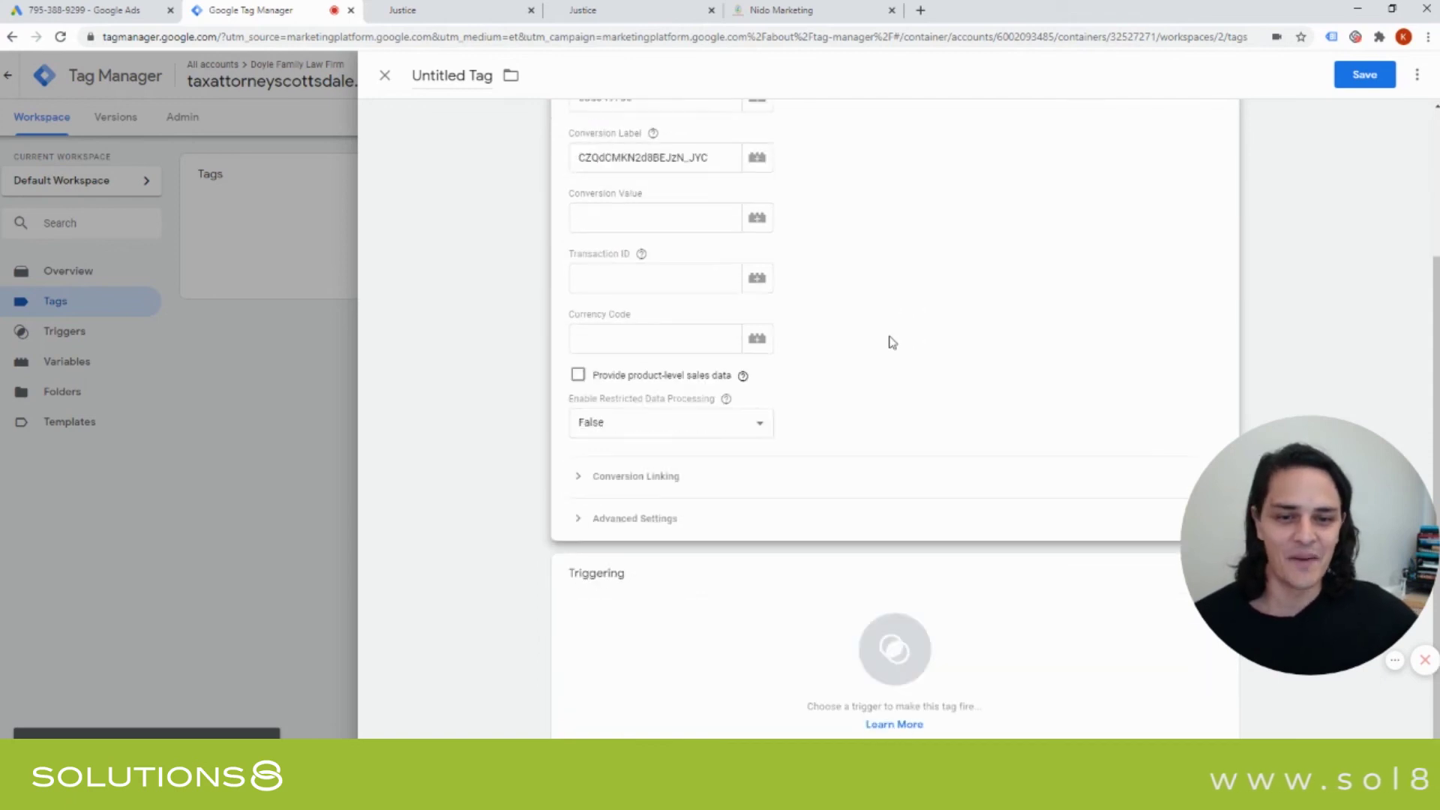
pyautogui.scroll(3, 774, 396)
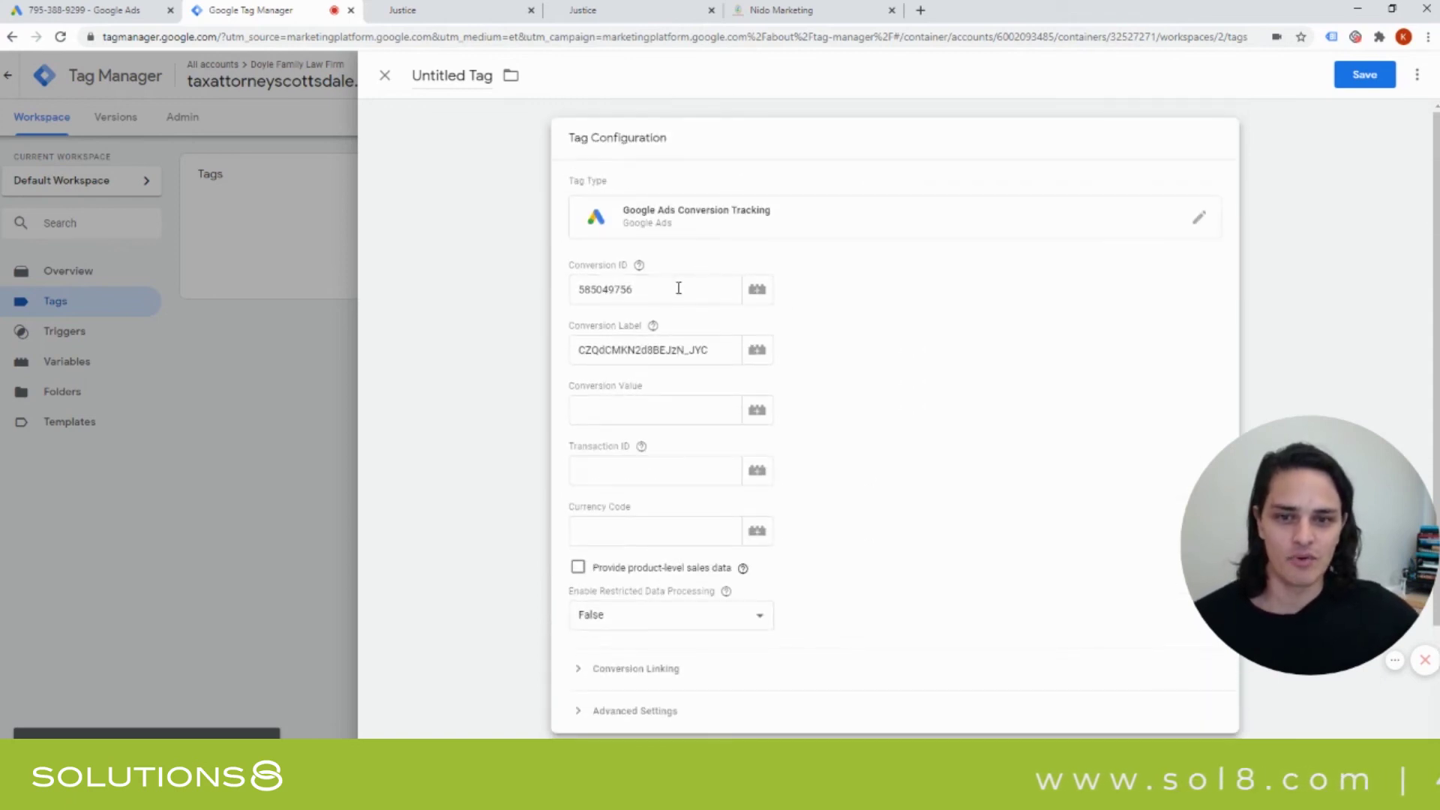
pyautogui.scroll(-3, 929, 542)
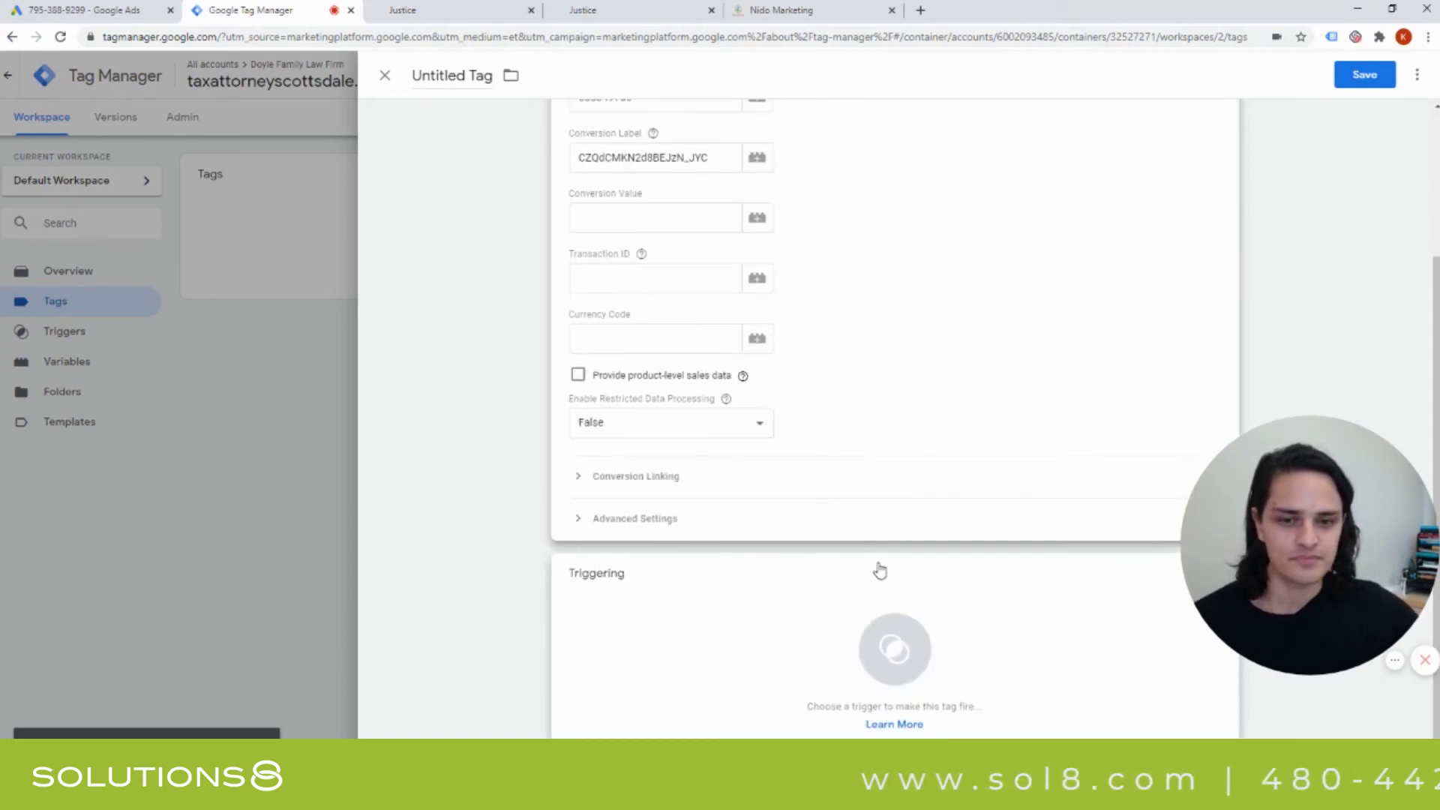
# Attach the Contact Us Form trigger and save the tag as 'Google Ads Conversion Tracking'.
pyautogui.click(894, 631)
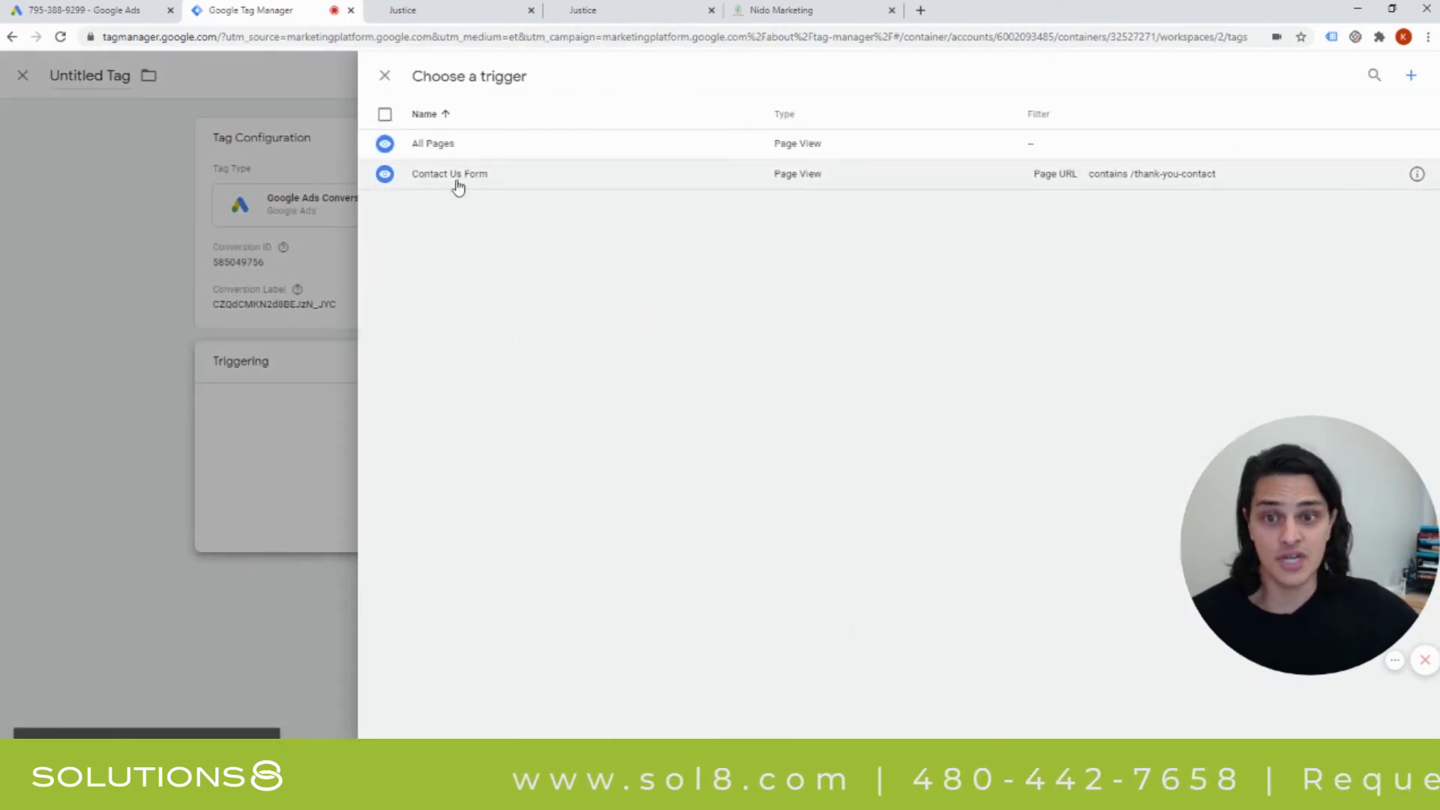
pyautogui.click(384, 176)
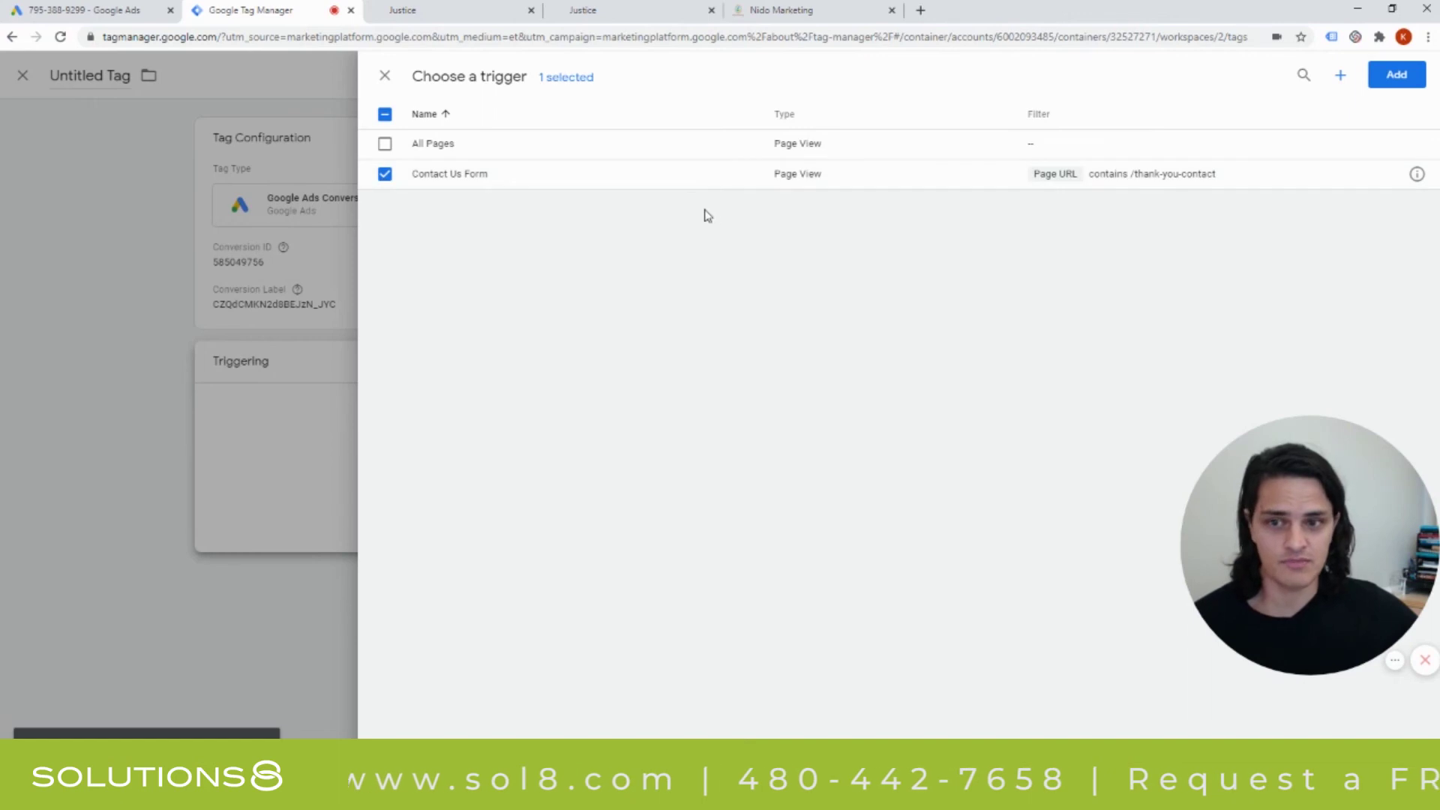
pyautogui.click(1394, 78)
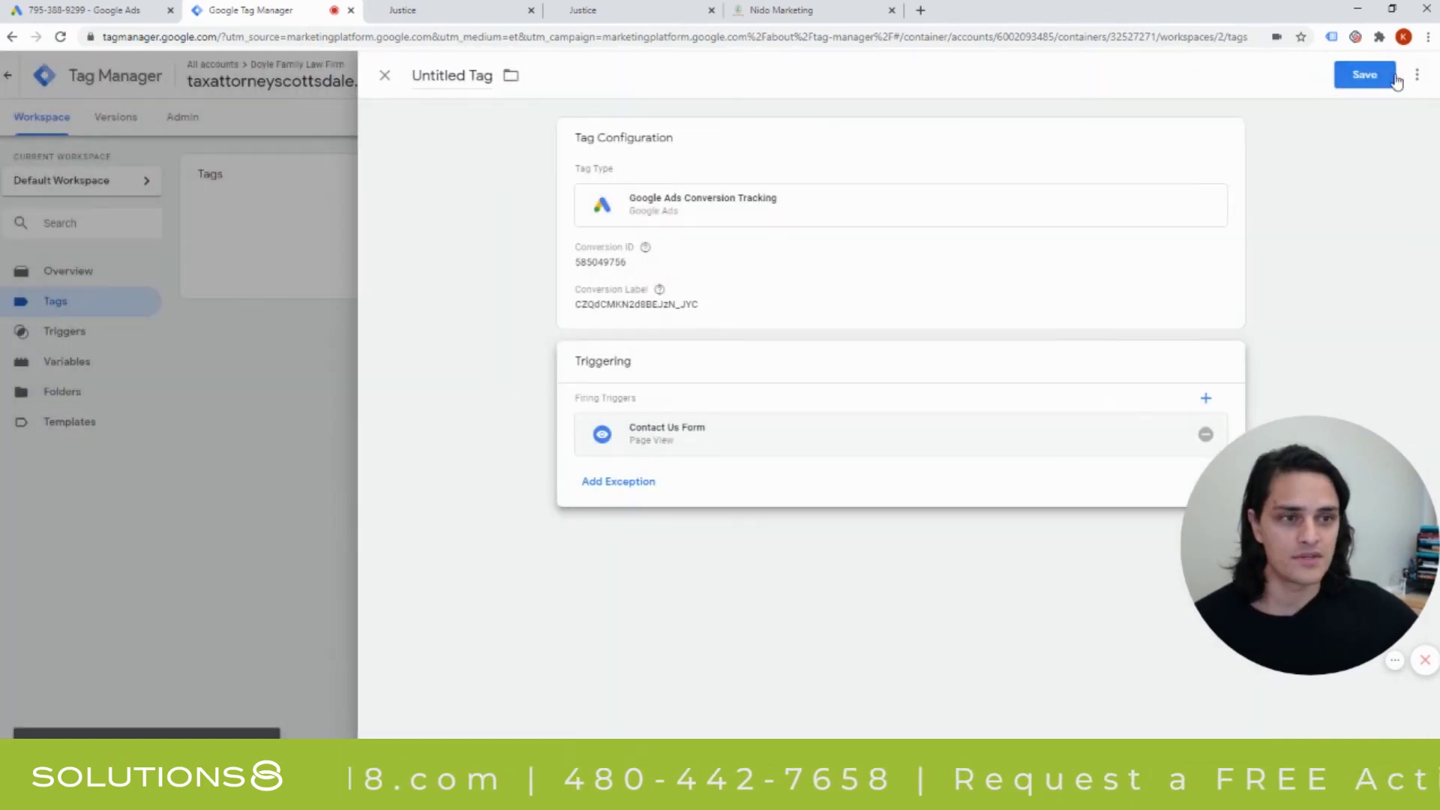
pyautogui.click(1359, 81)
pyautogui.click(850, 297)
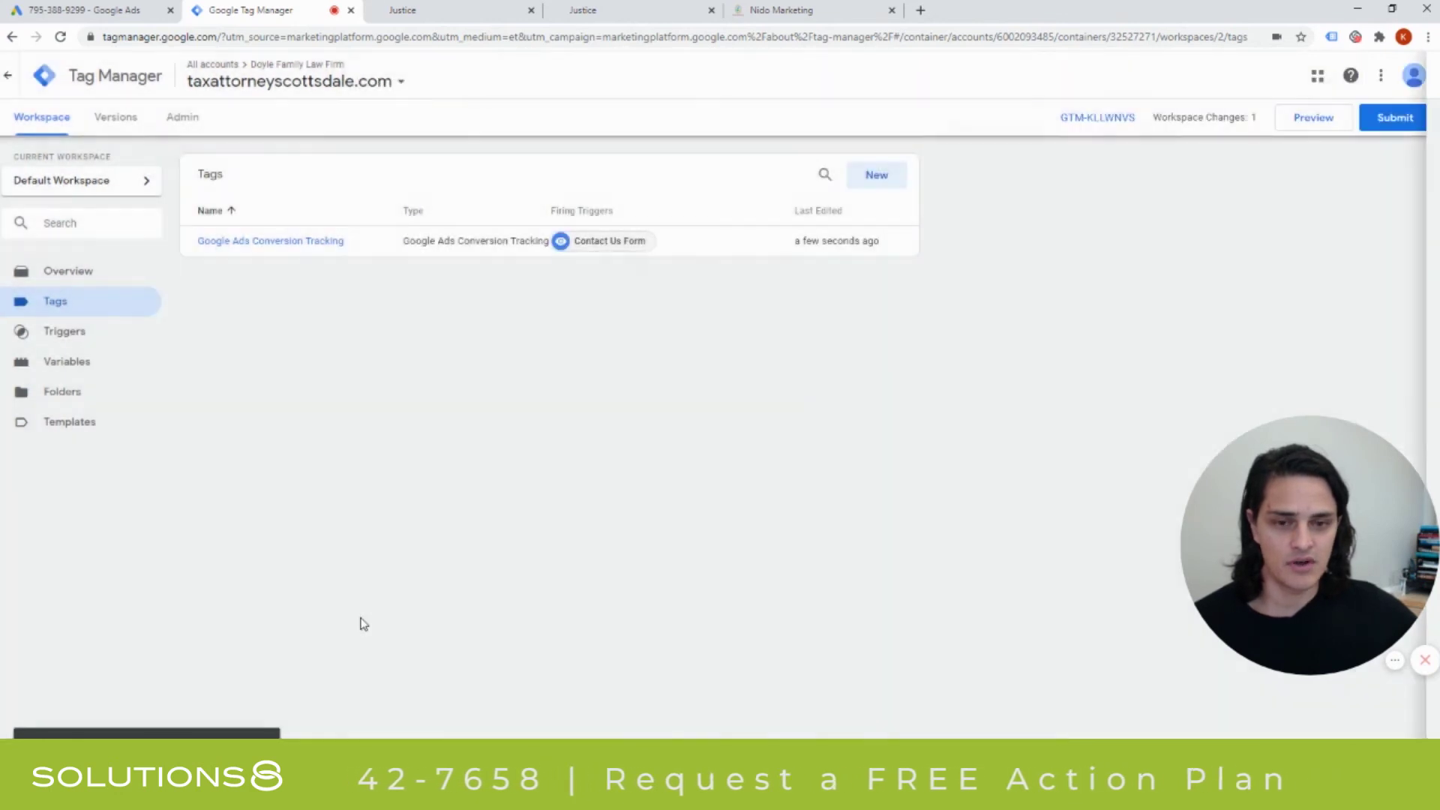
# Submit and publish the workspace changes as version 'Contact Us Form', then return to the workspace.
pyautogui.click(1388, 122)
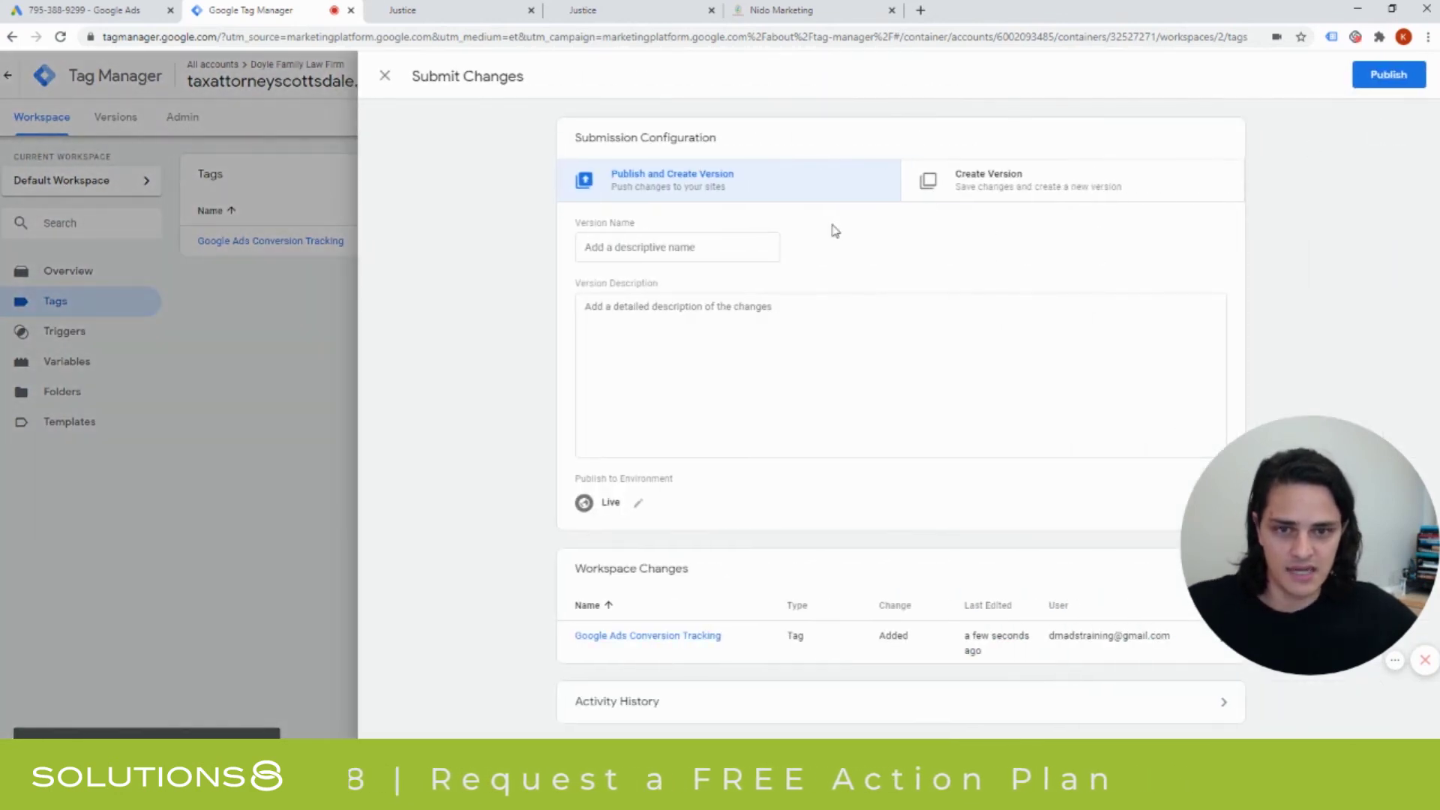
pyautogui.click(1388, 75)
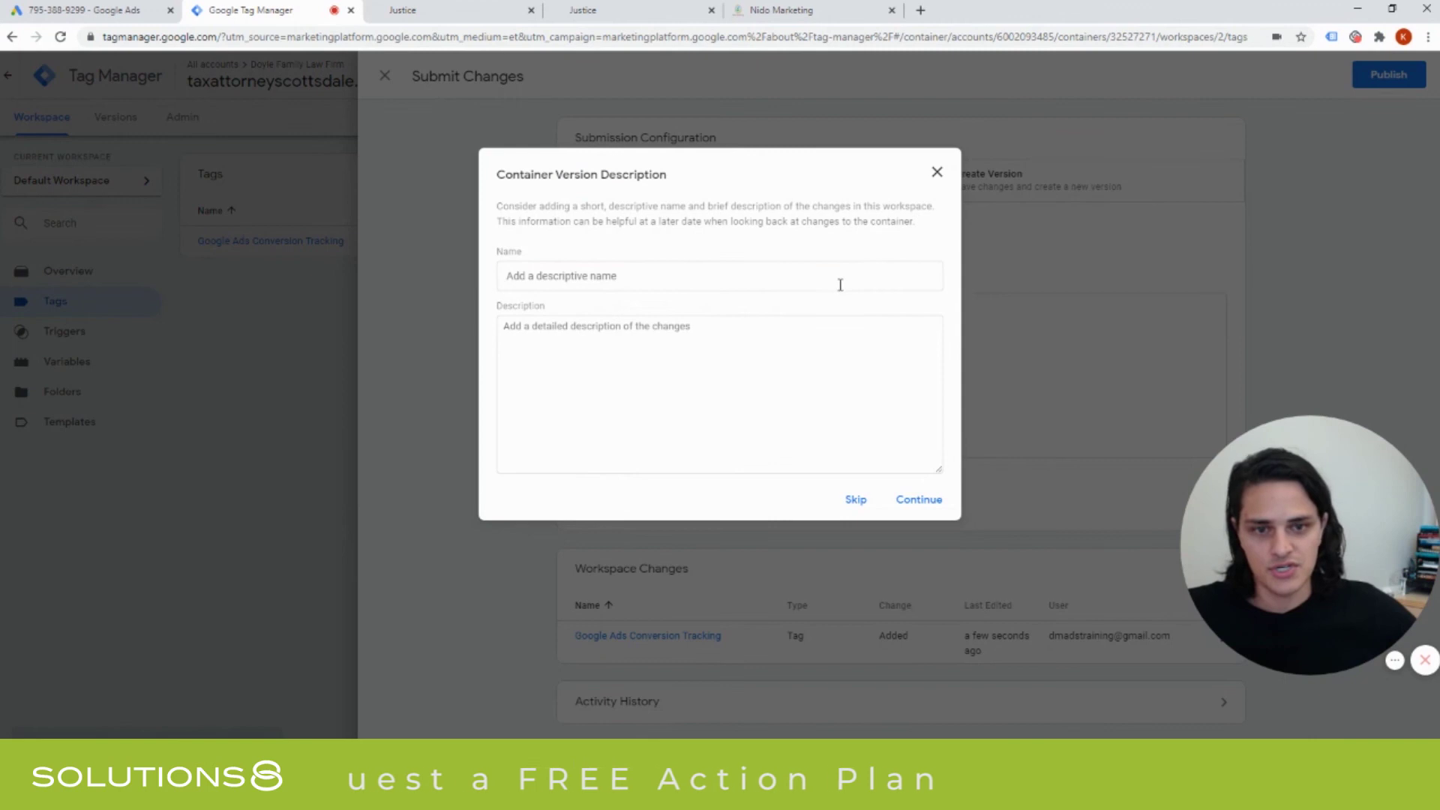
pyautogui.click(840, 285)
pyautogui.write('Contact Us Form')
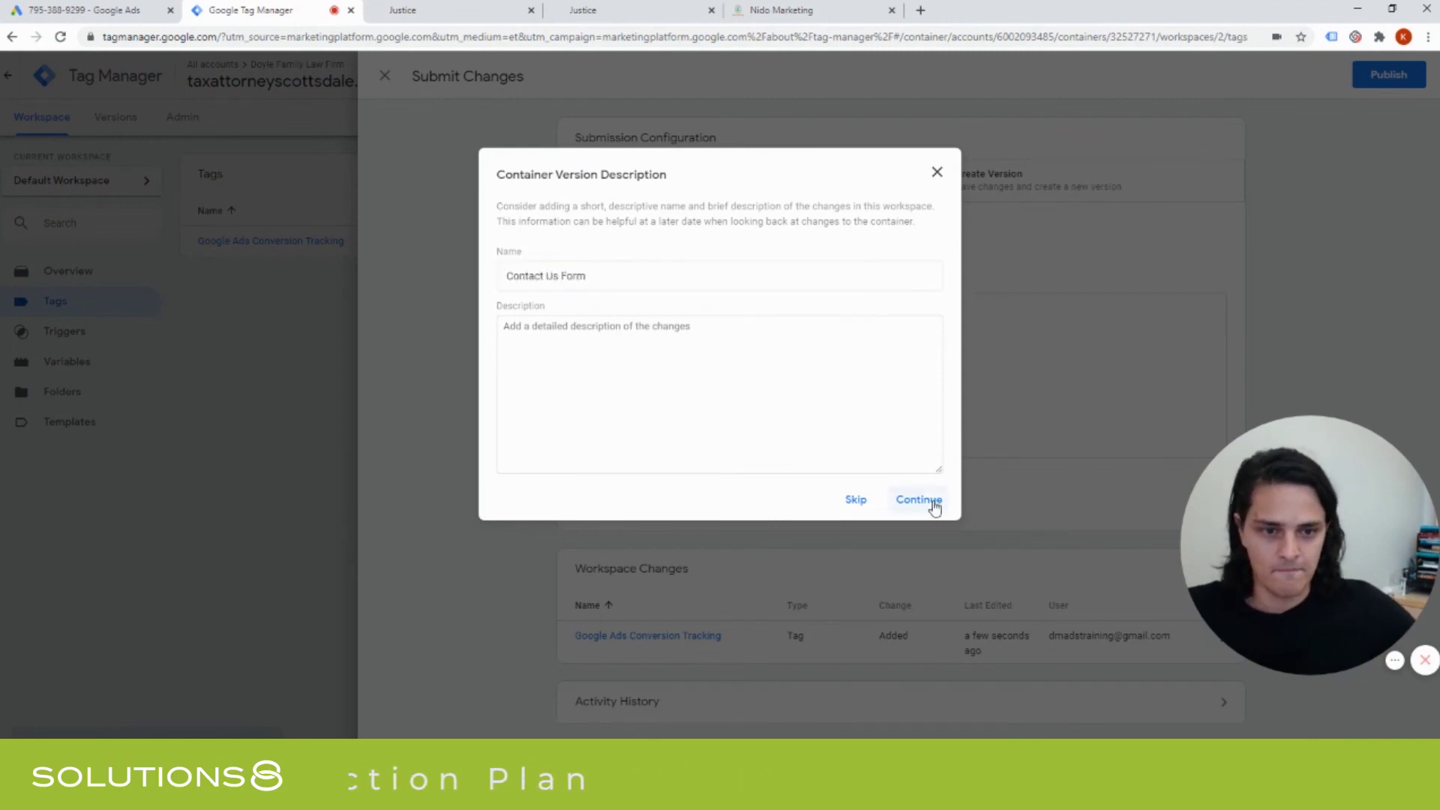
pyautogui.click(932, 502)
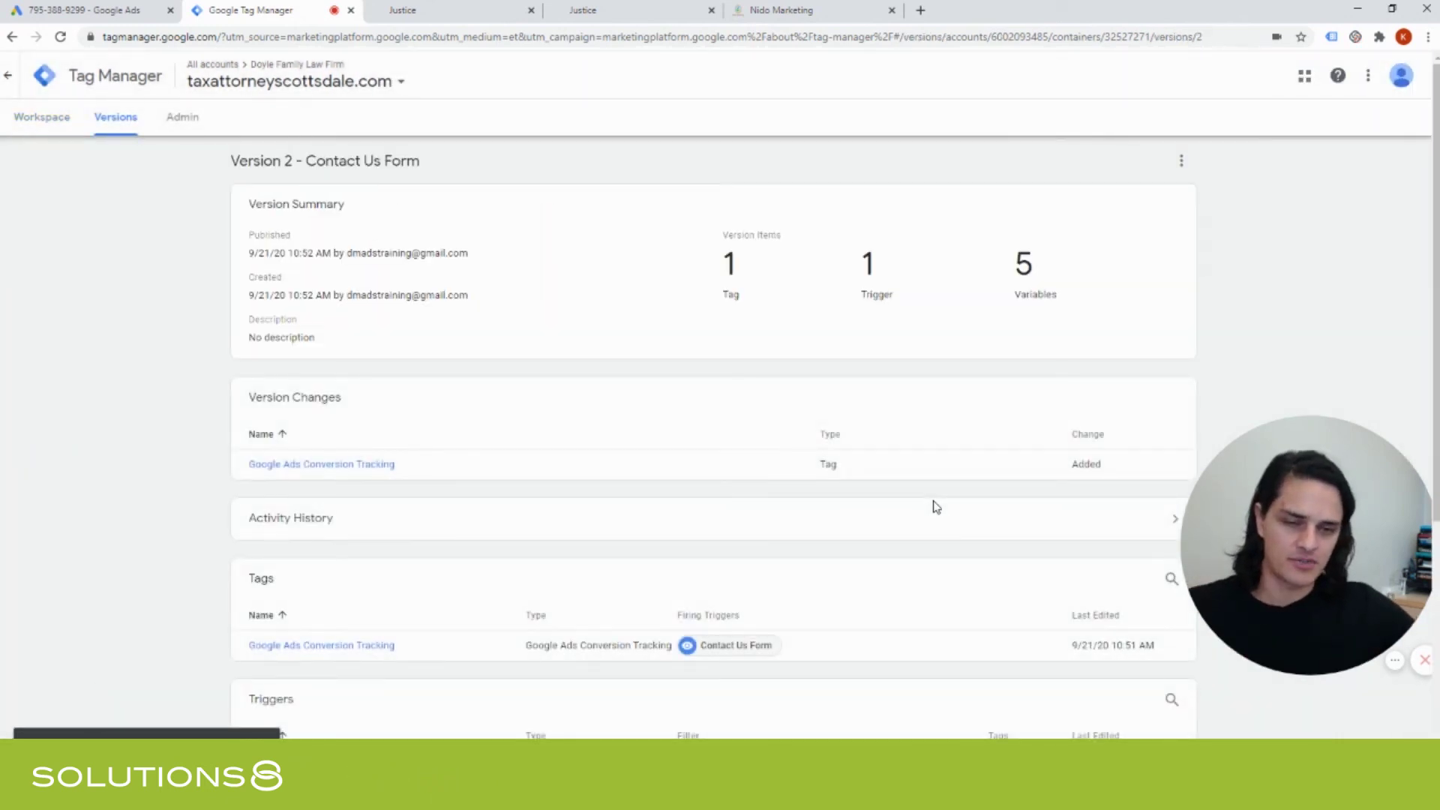
pyautogui.click(26, 120)
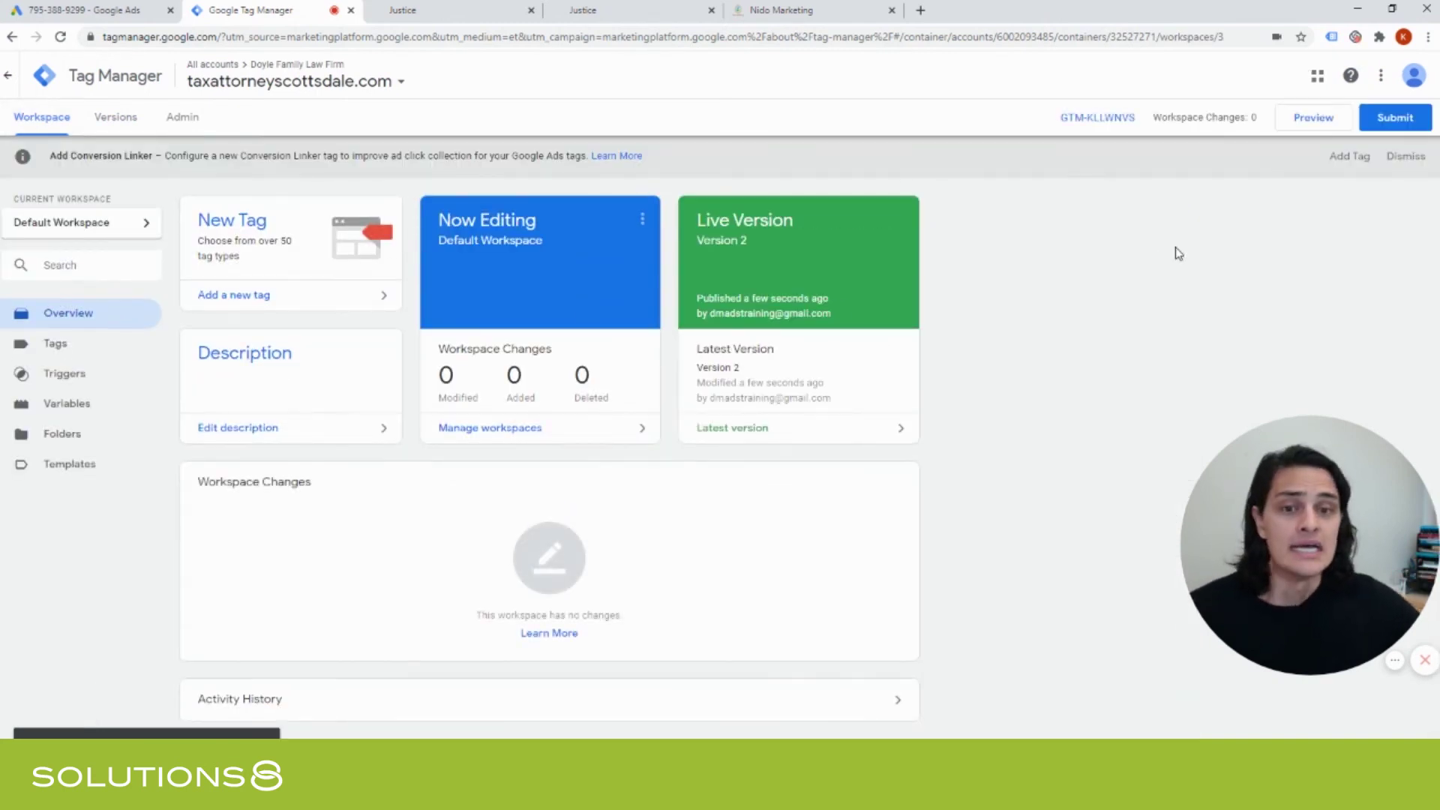
# Review the Tags and Triggers lists, then launch Preview from the workspace Overview.
pyautogui.click(84, 346)
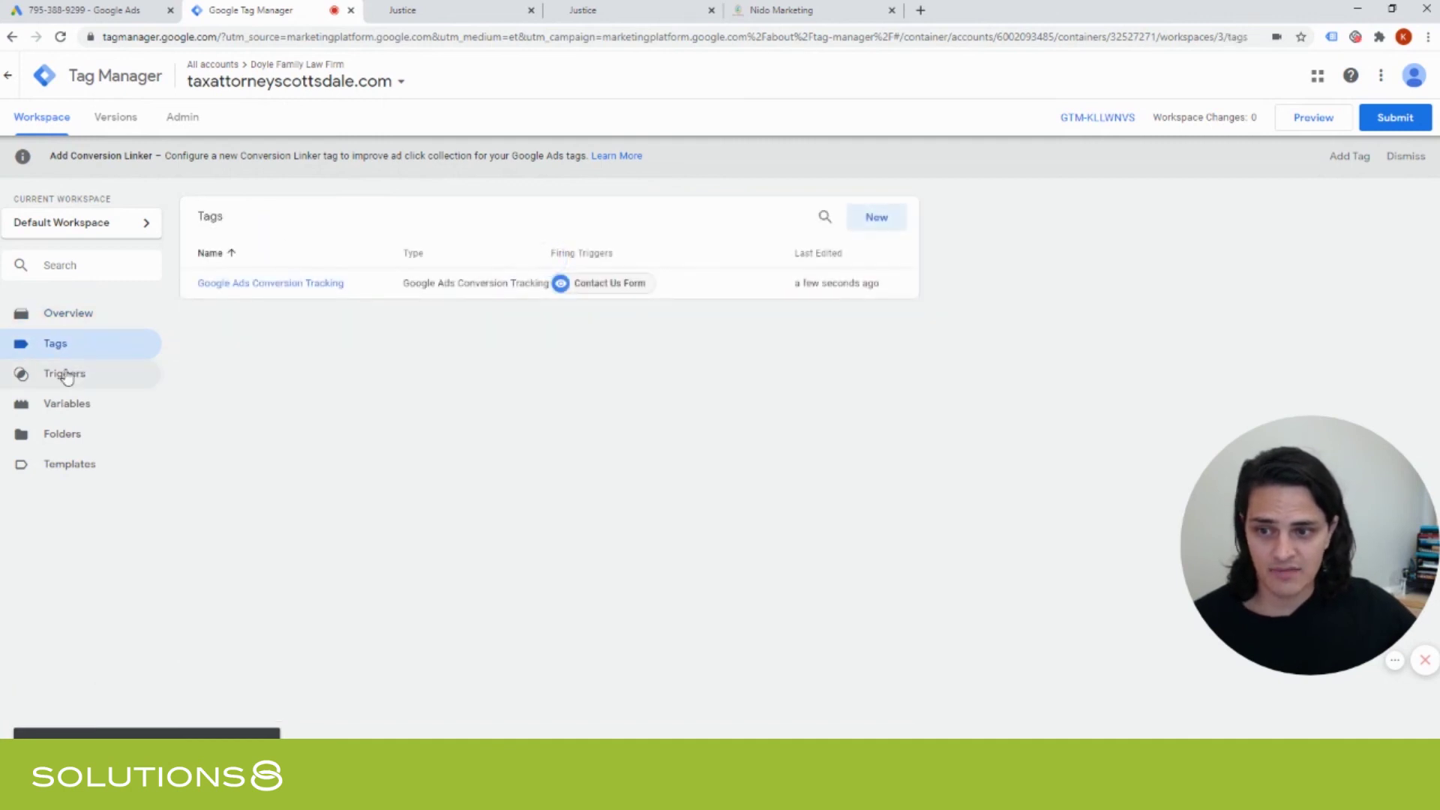
pyautogui.click(66, 377)
pyautogui.click(64, 349)
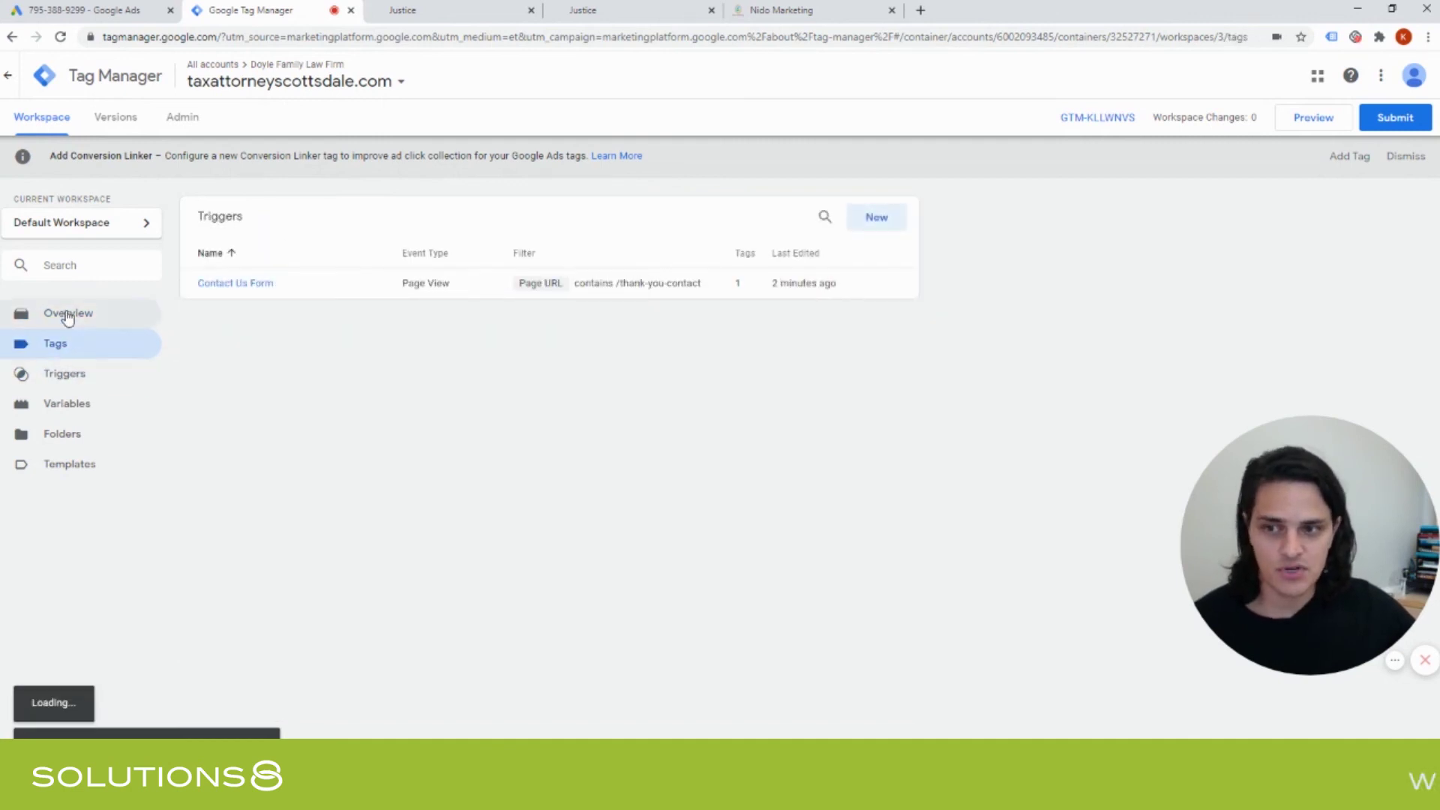
pyautogui.click(67, 315)
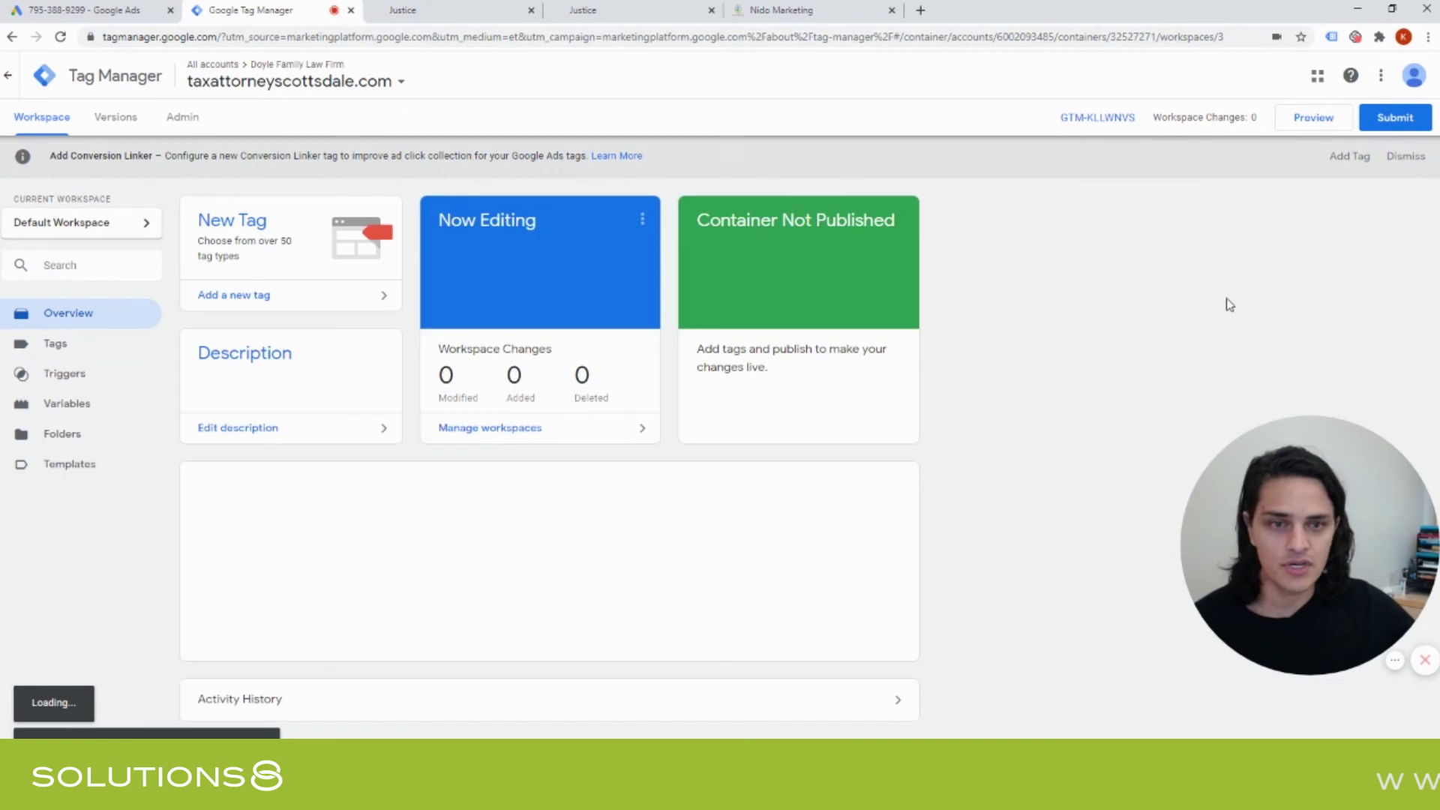
pyautogui.click(1312, 118)
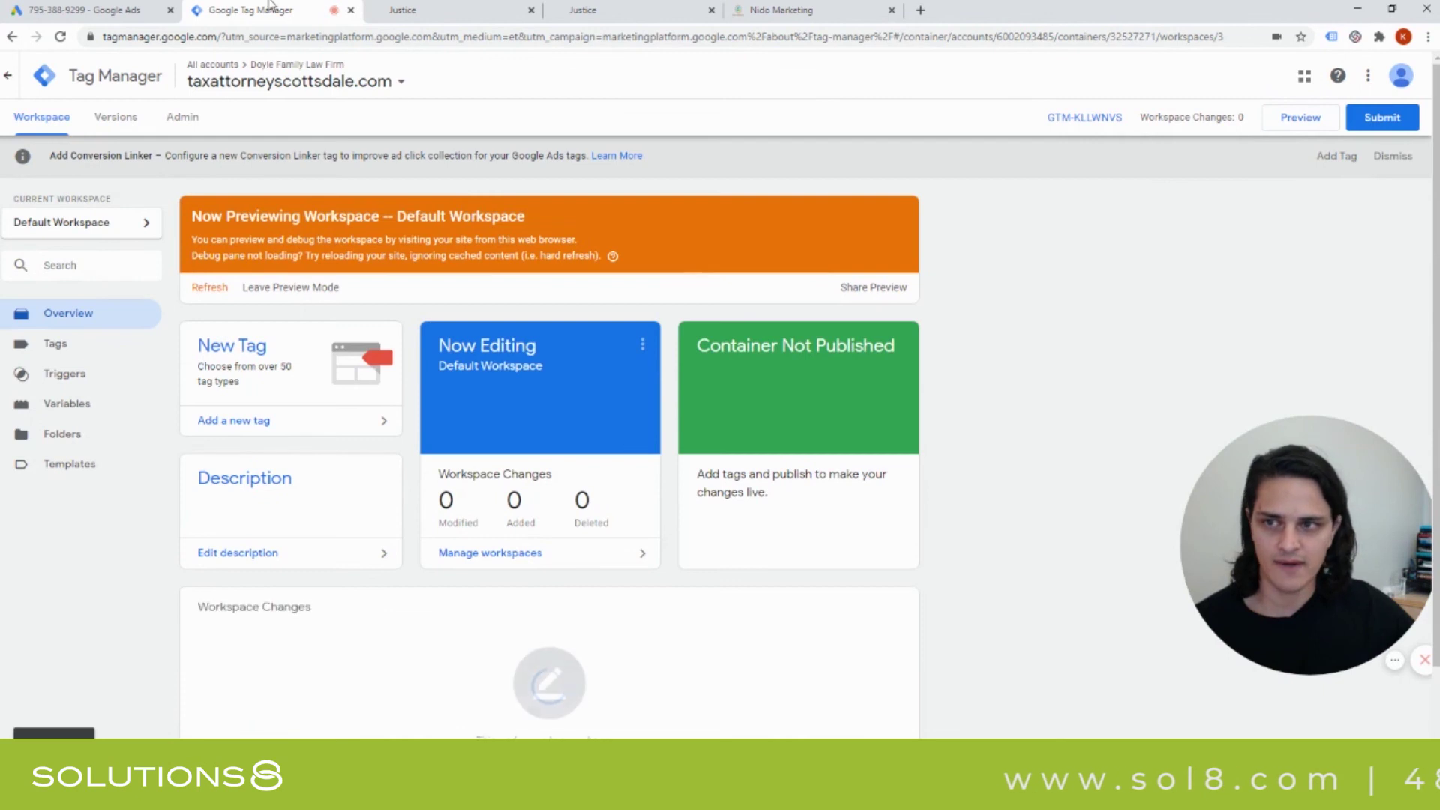
# Reload the contact page and submit the form with a test e-mail, phone number and comment.
pyautogui.click(434, 10)
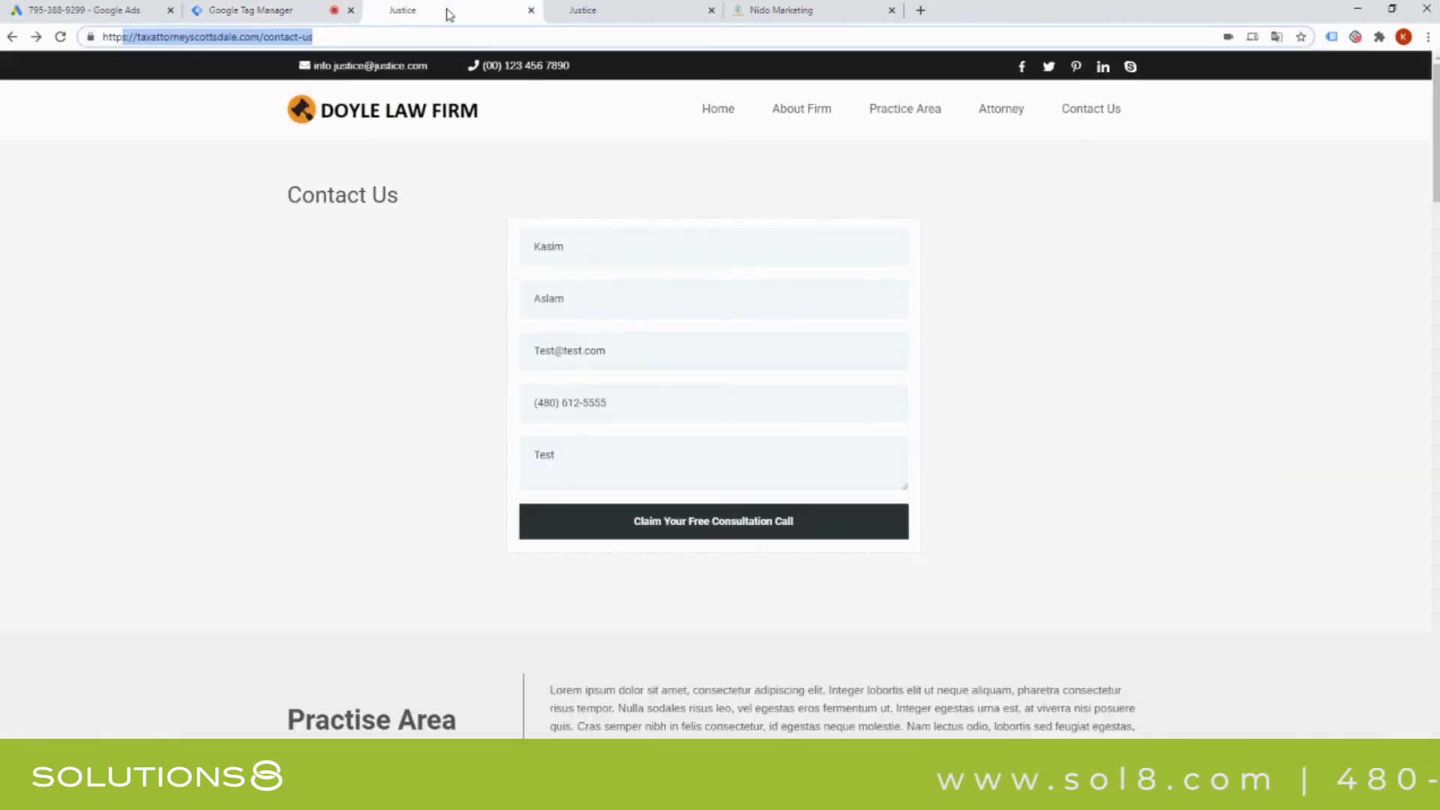
pyautogui.click(61, 38)
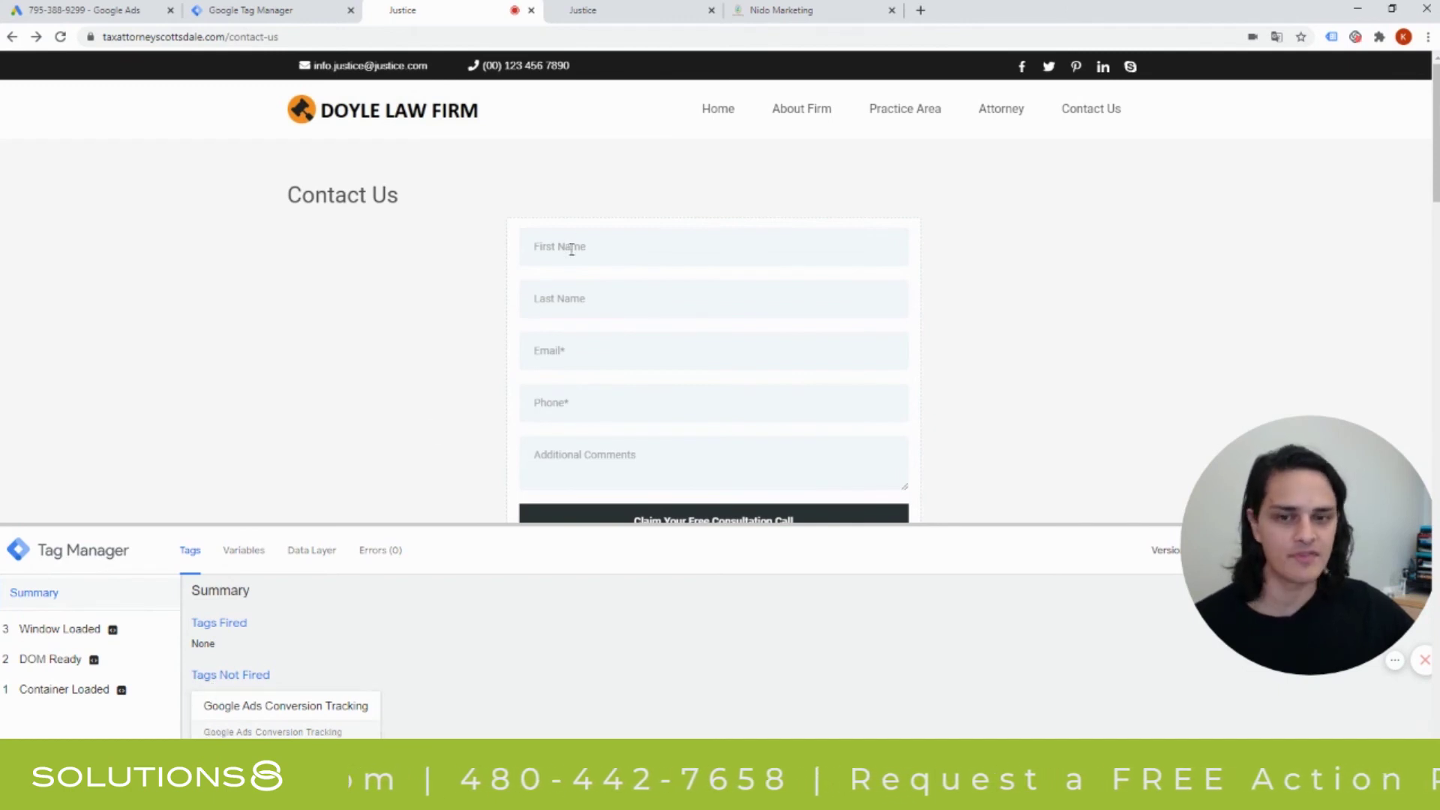
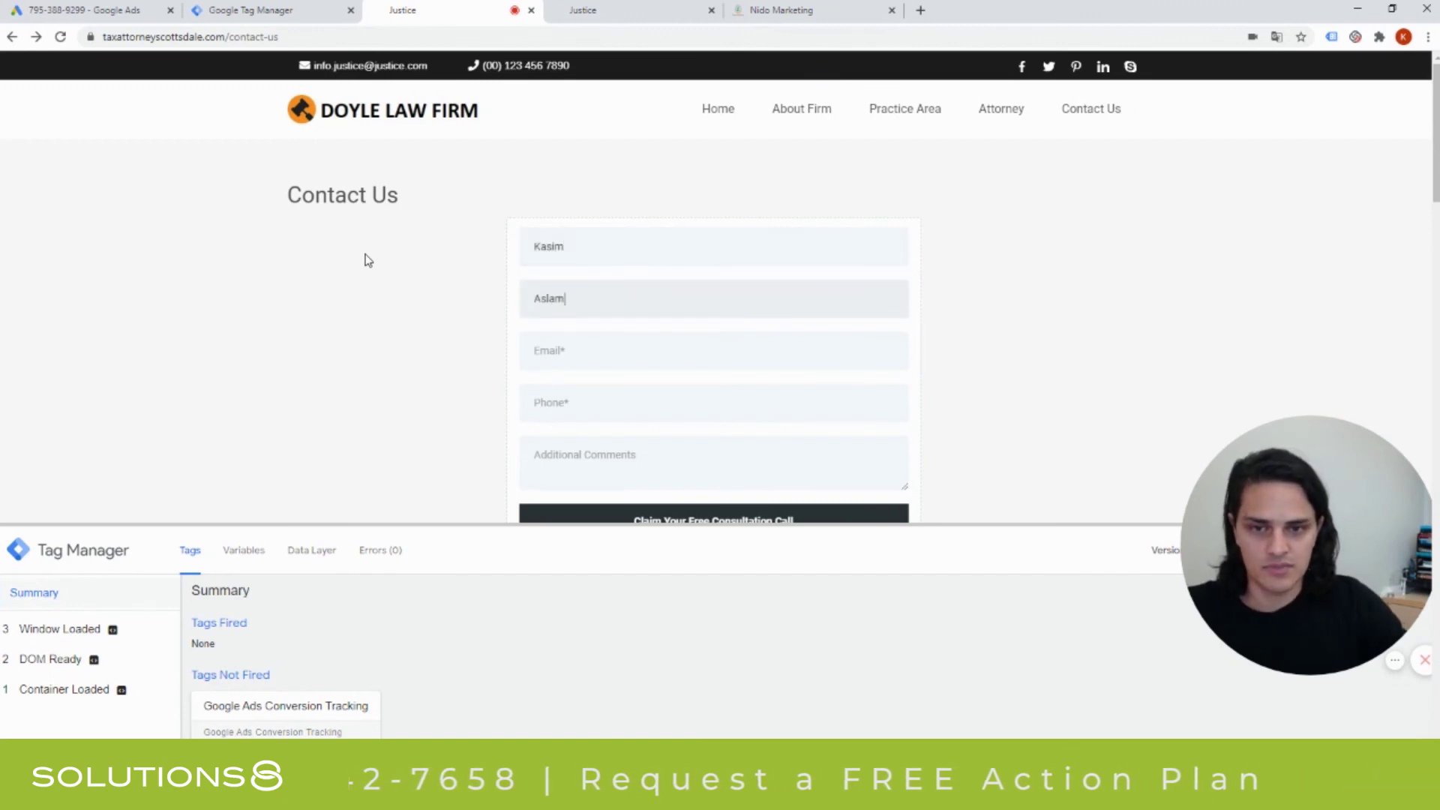
pyautogui.write('test@test')
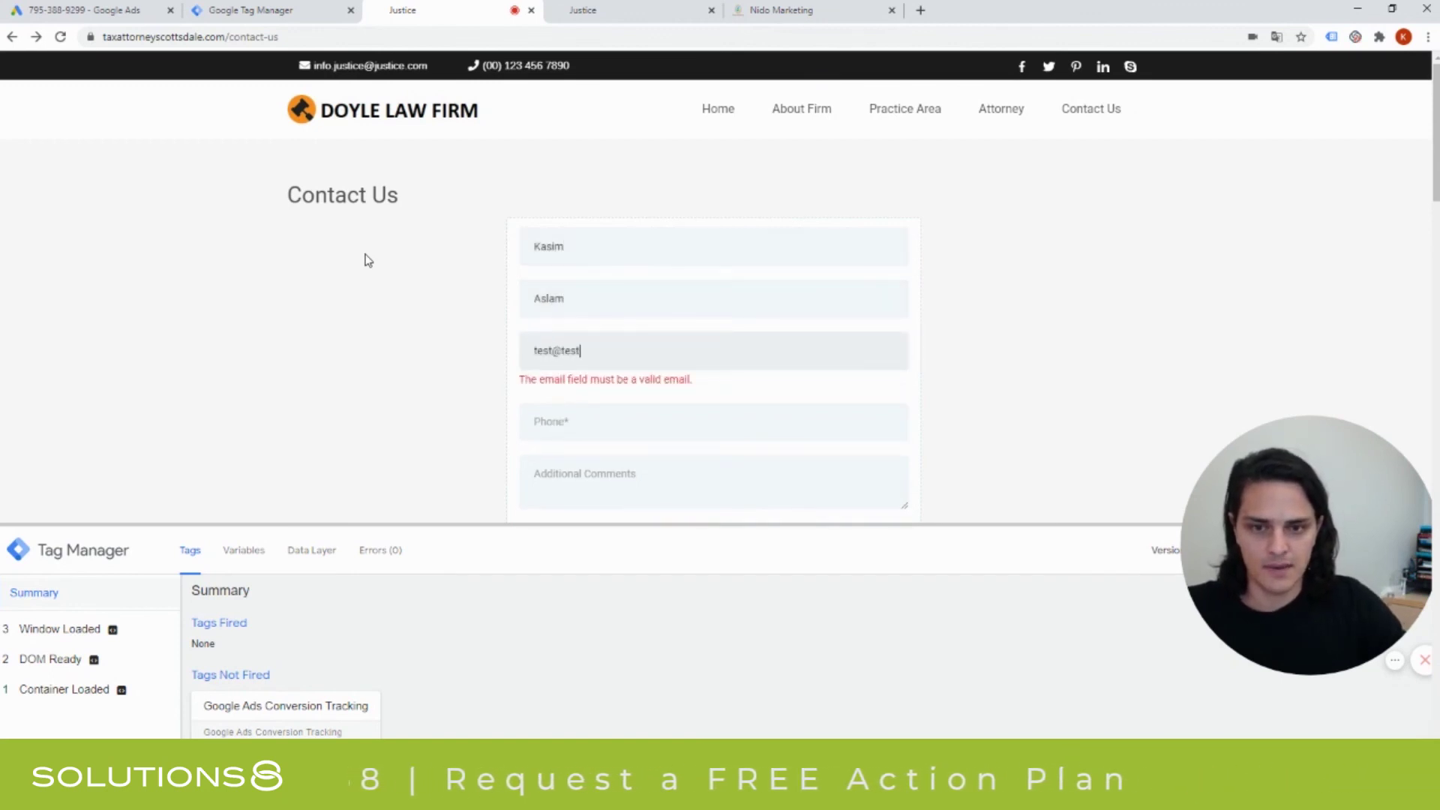
pyautogui.write('.com')
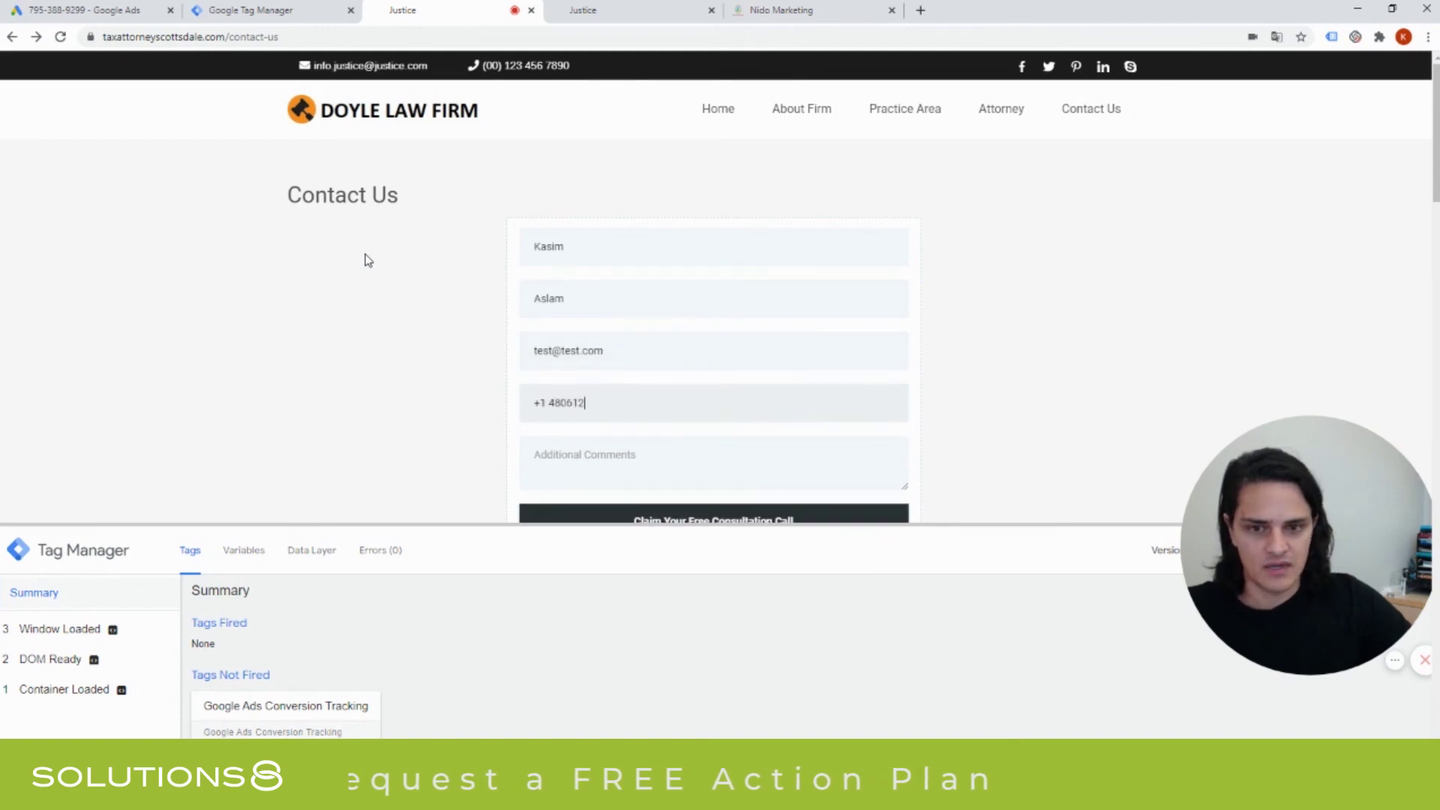
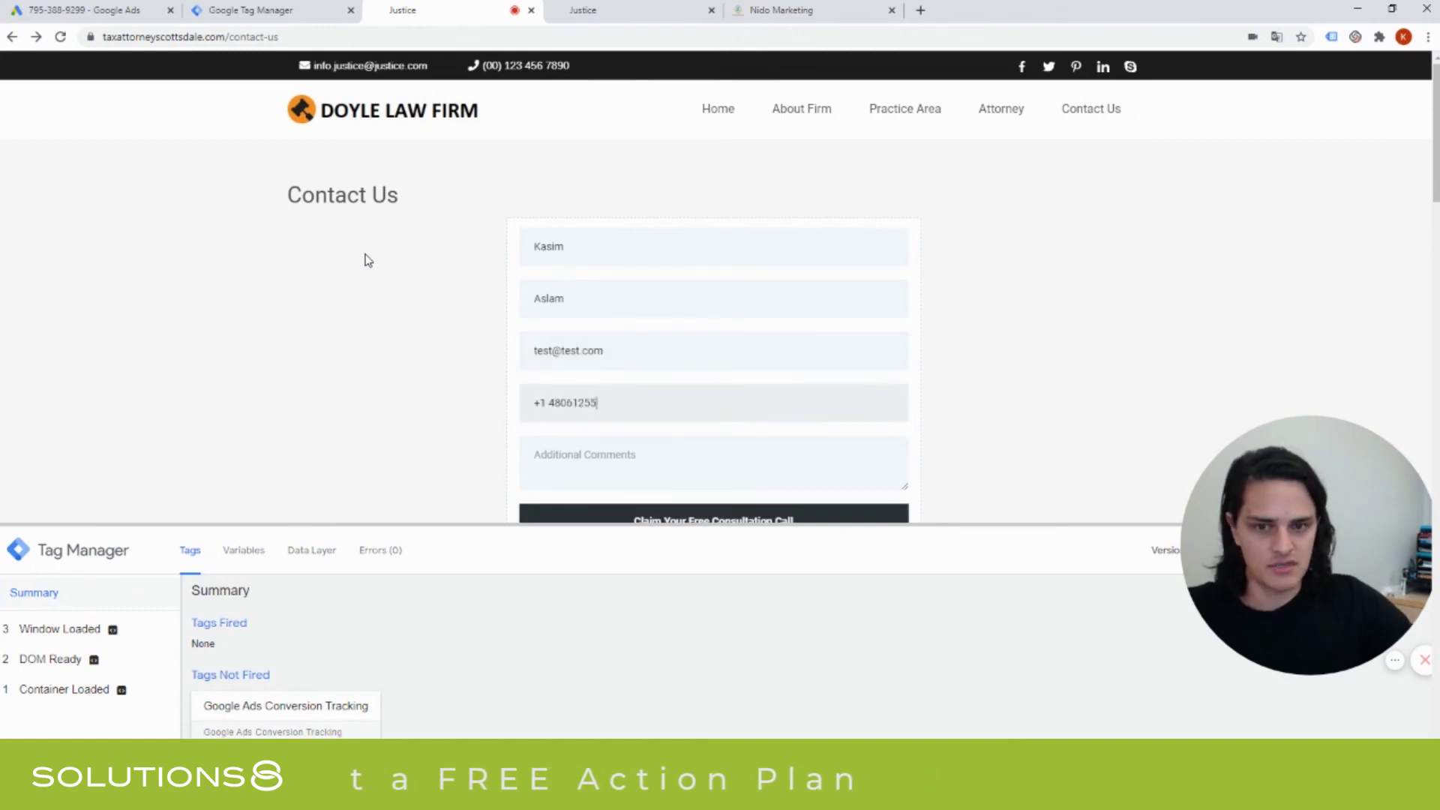
pyautogui.press('Tab')
pyautogui.write('T')
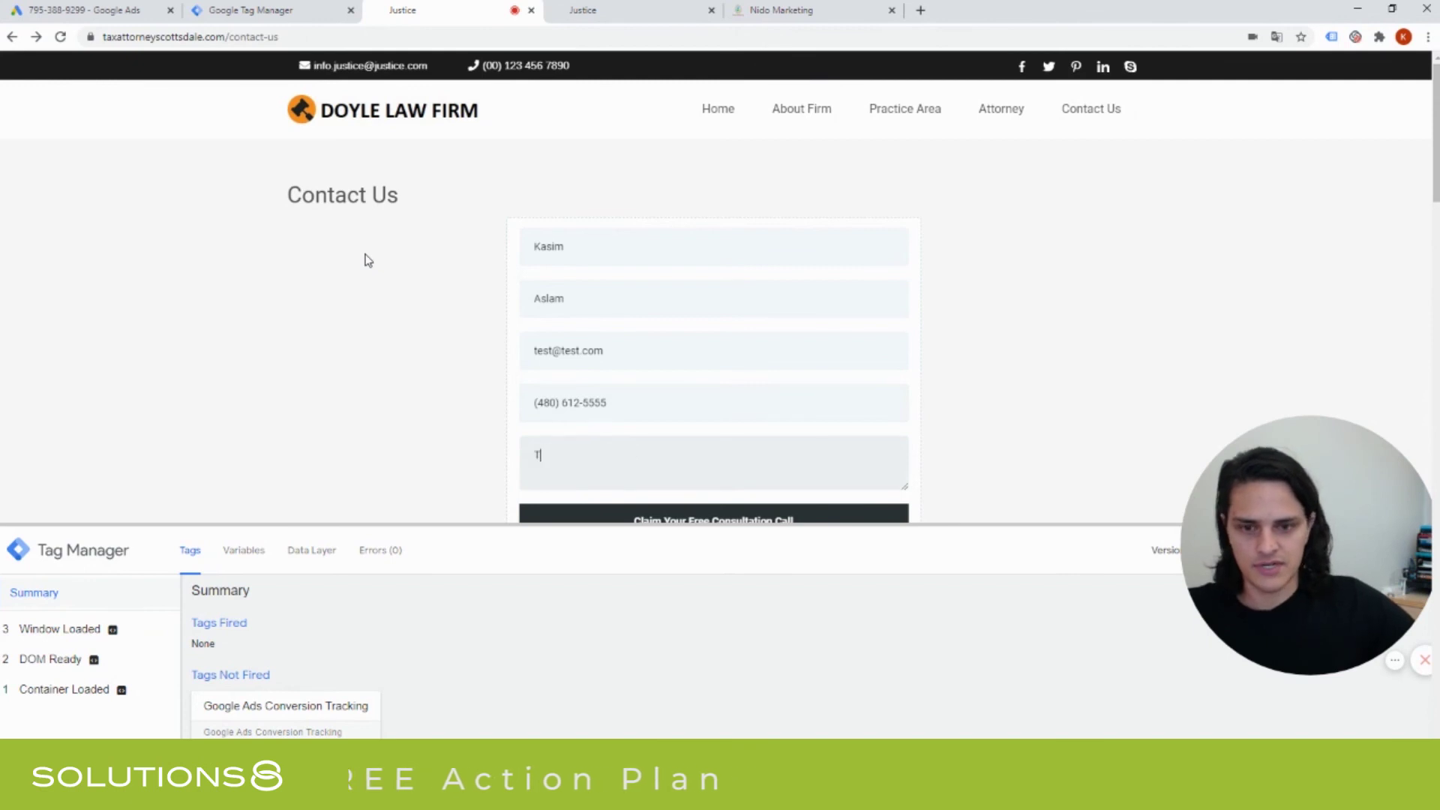
pyautogui.scroll(-1, 368, 260)
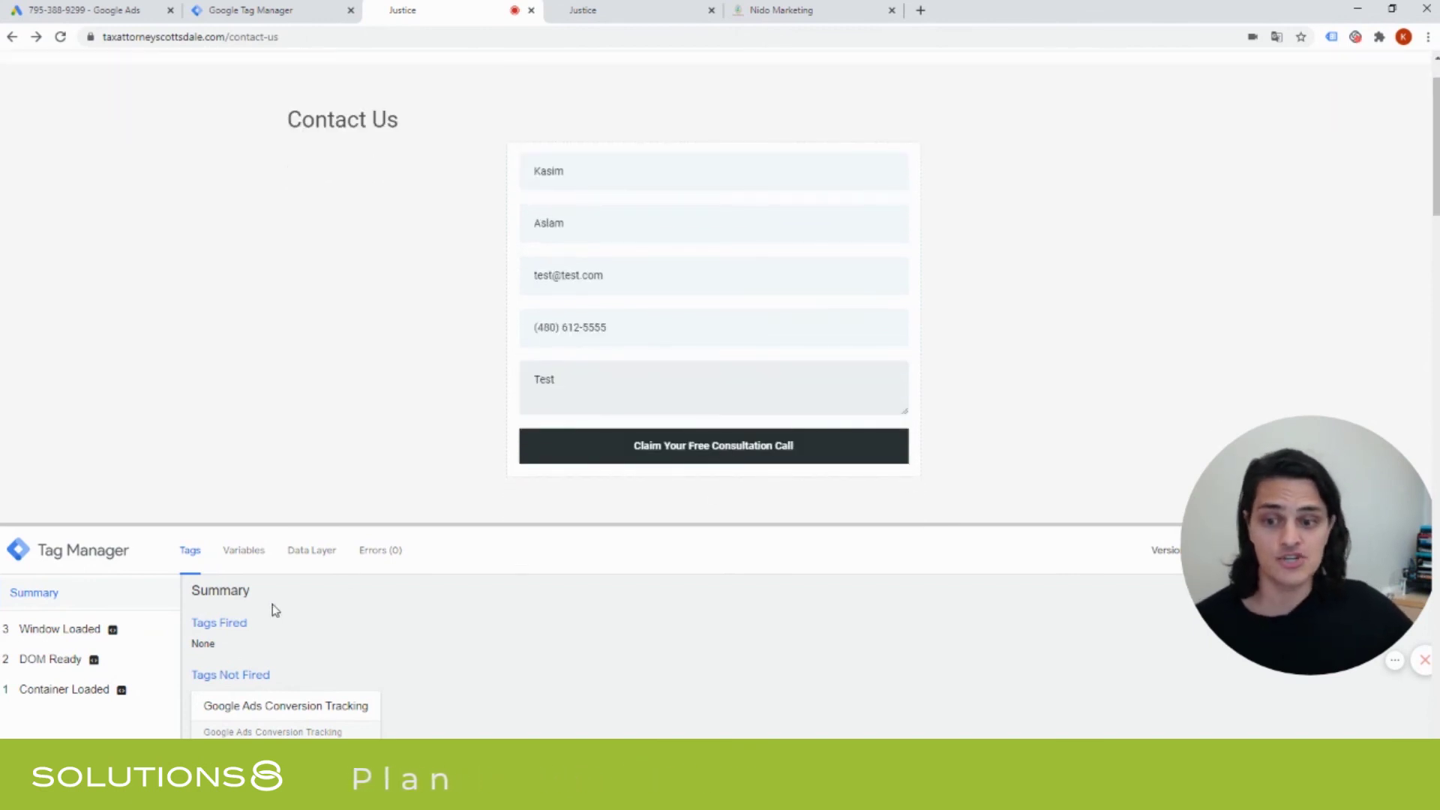
pyautogui.click(777, 458)
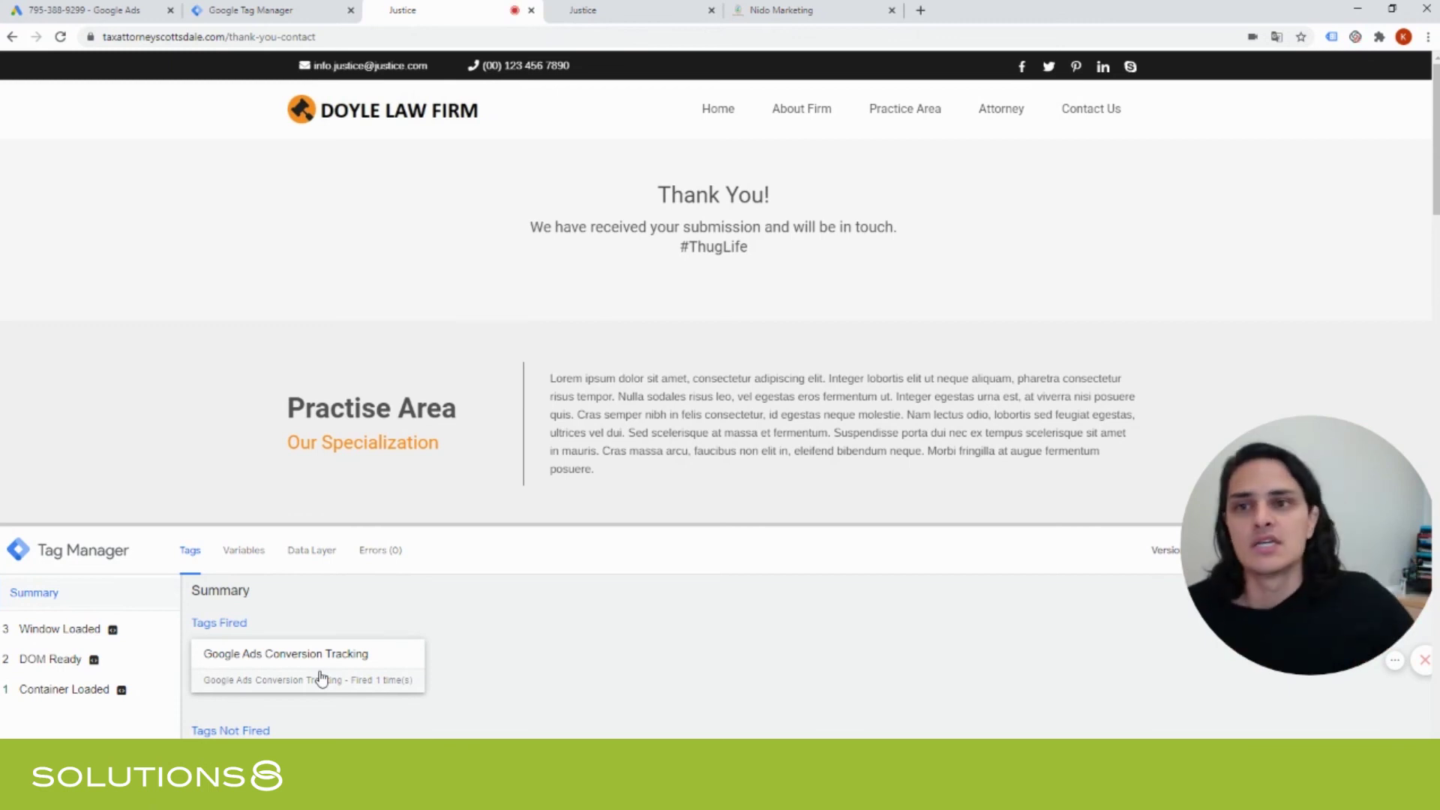
# Back in Tag Manager, exit Preview mode and confirm with OK.
pyautogui.click(249, 7)
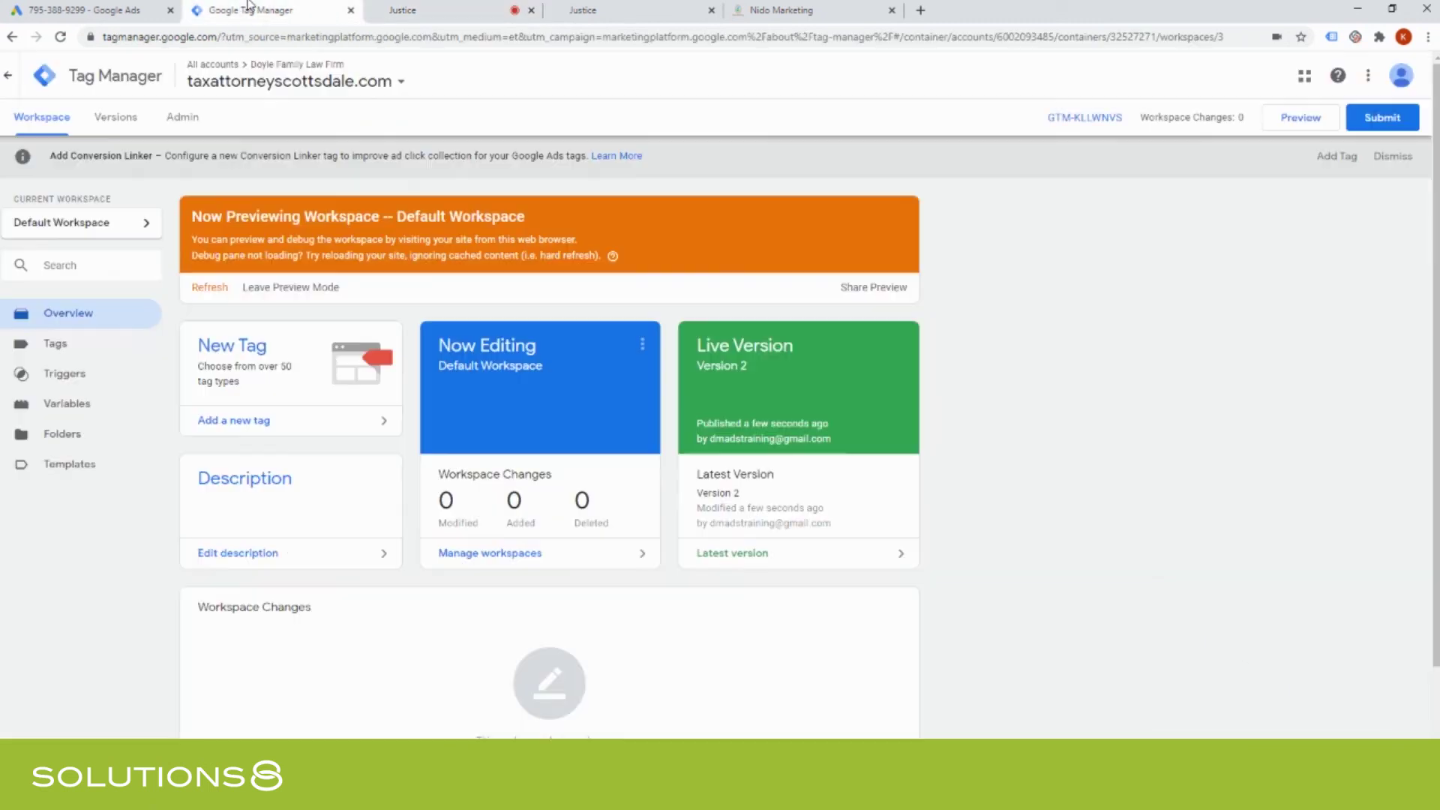
pyautogui.click(273, 288)
pyautogui.click(831, 229)
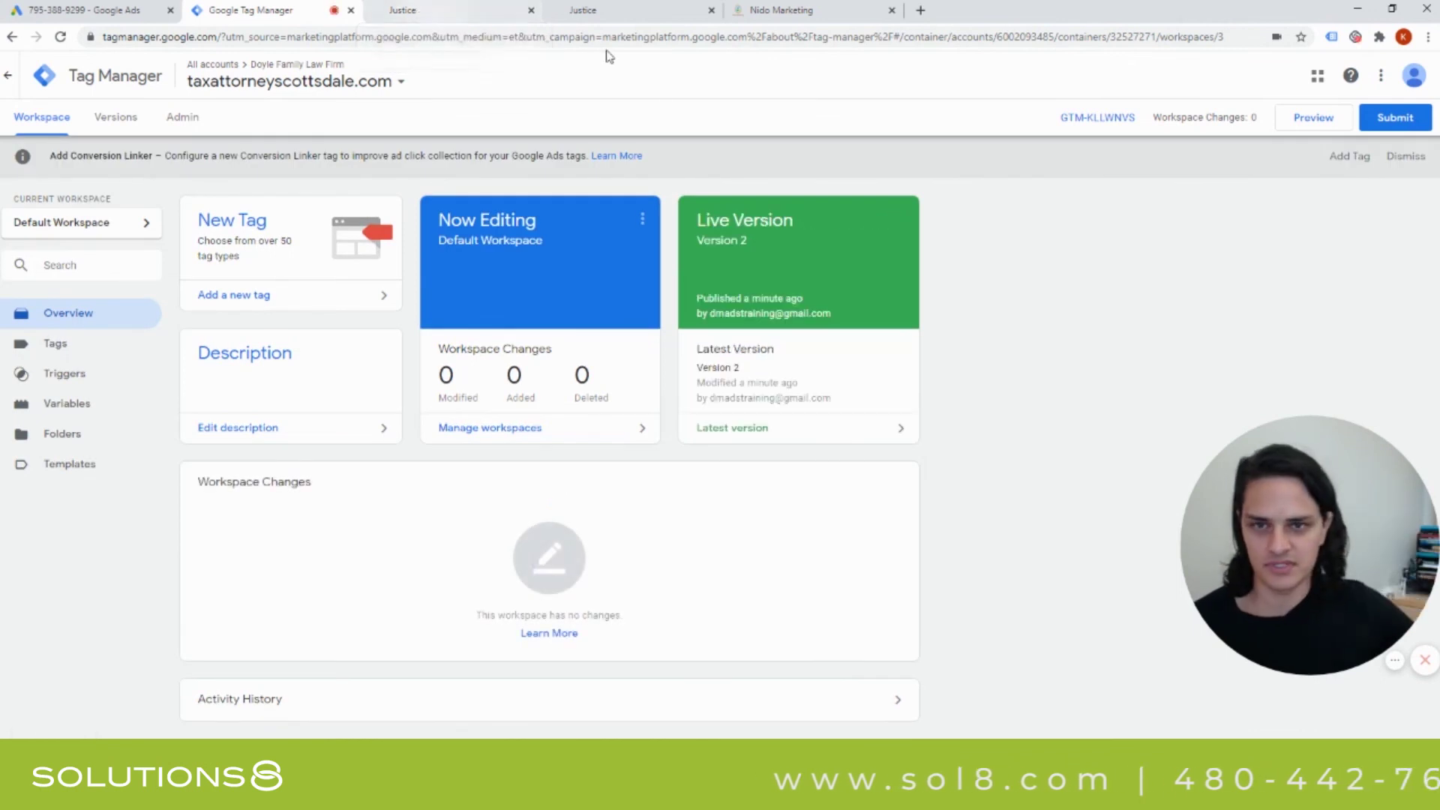
# Finish creating the Google Ads conversion action and go back to the General - Corporate Taxes campaign.
pyautogui.click(88, 8)
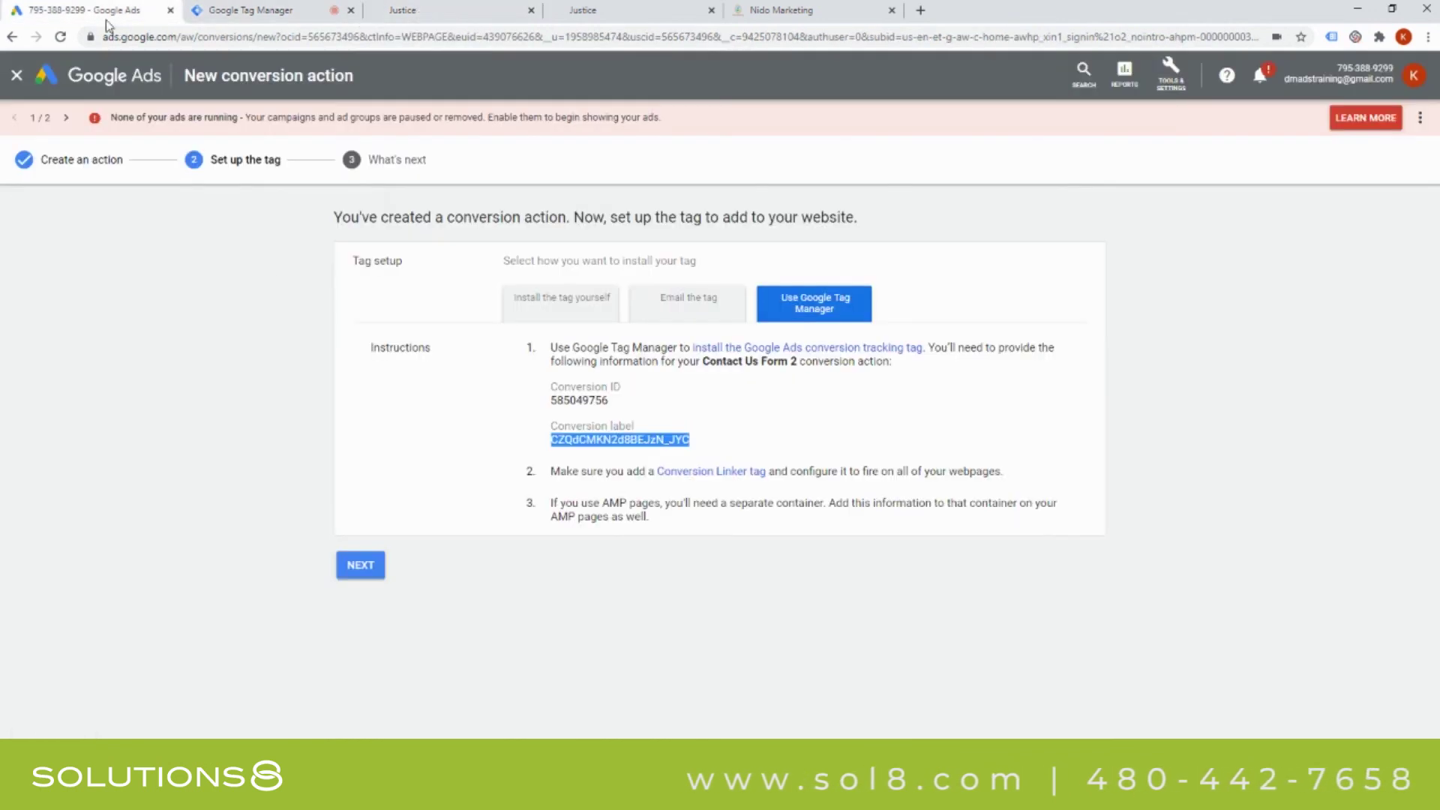
pyautogui.click(362, 565)
pyautogui.click(359, 433)
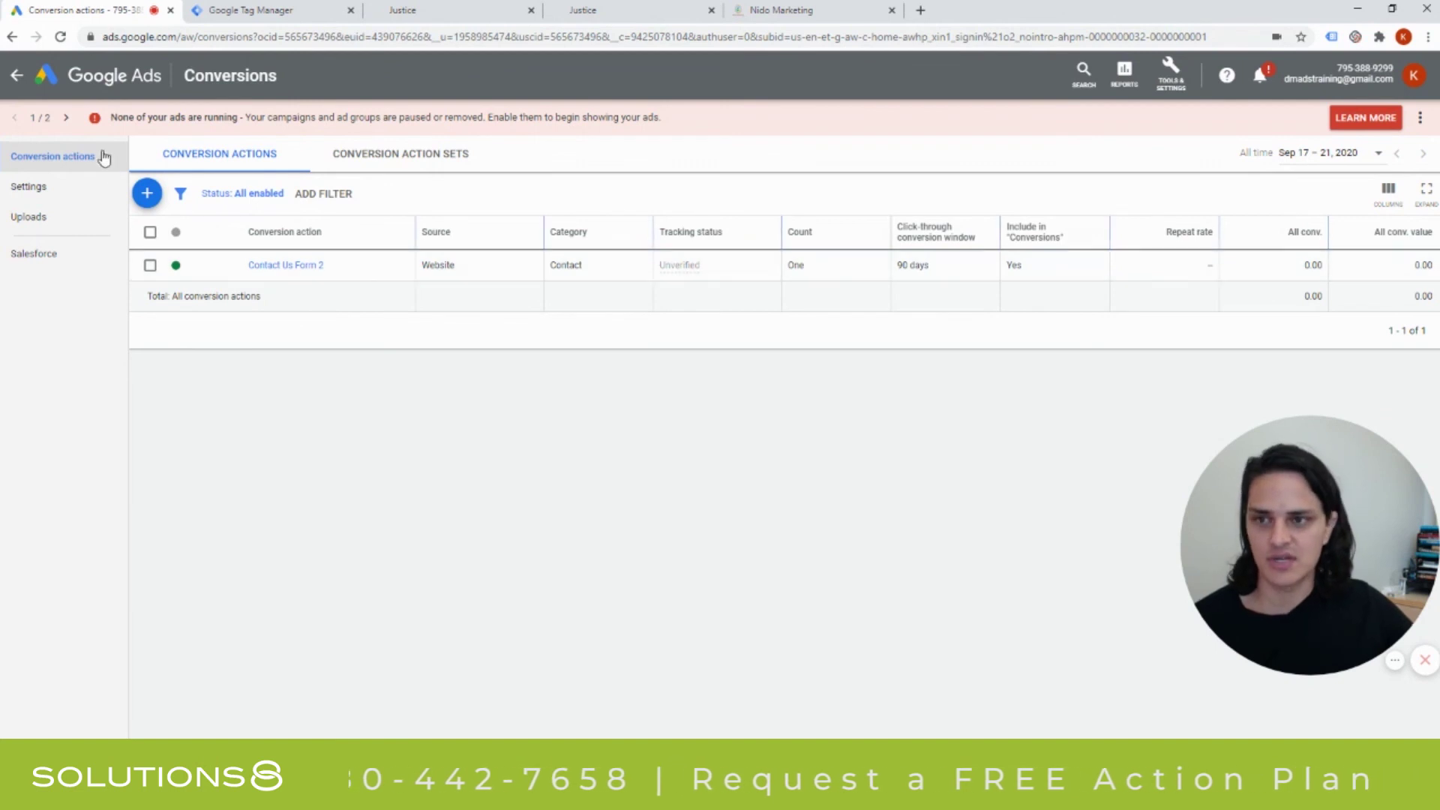
pyautogui.click(24, 85)
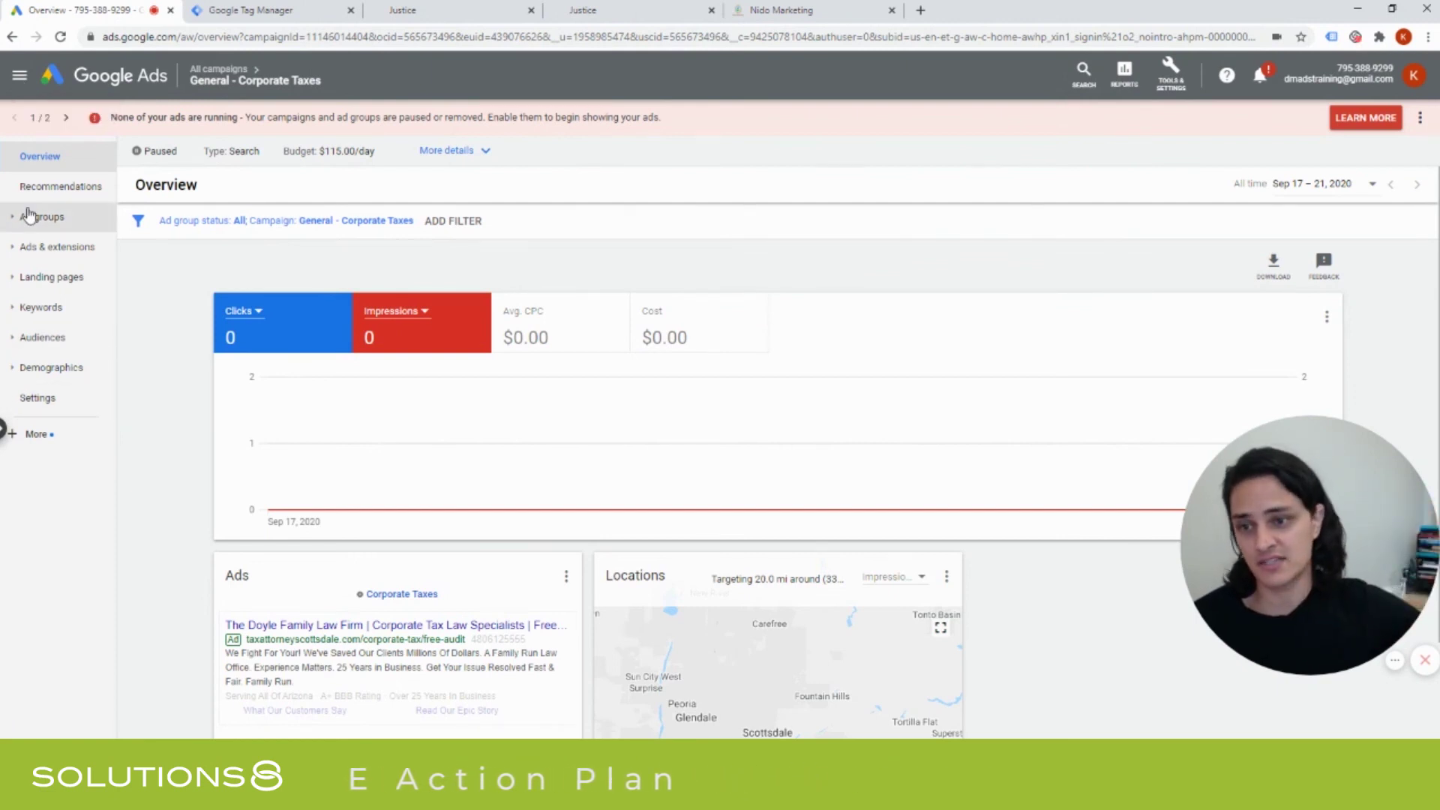
# Save the campaign's Conversions setting as account-level Include in Conversions, covering Contact Us Form 2.
pyautogui.click(6, 433)
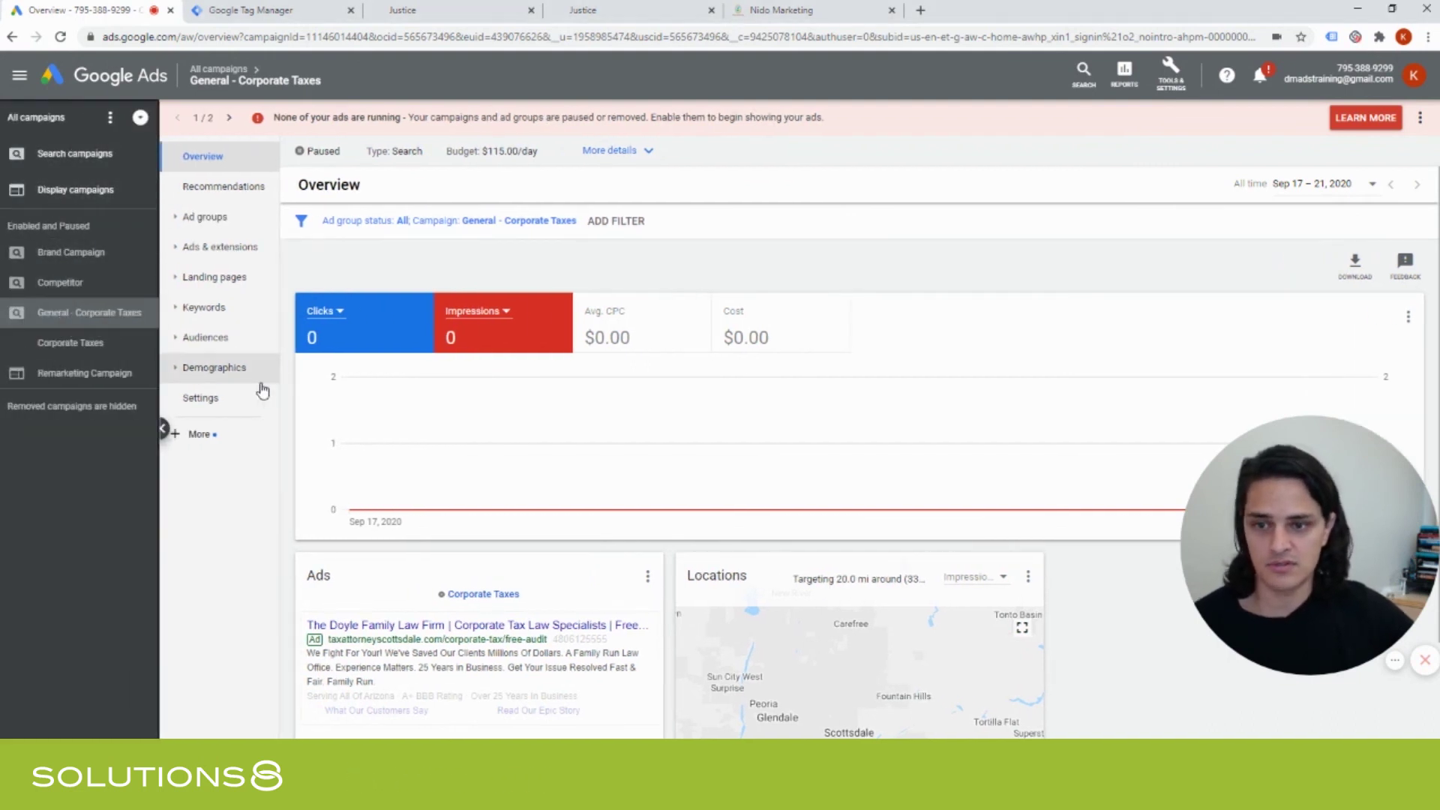
pyautogui.click(201, 399)
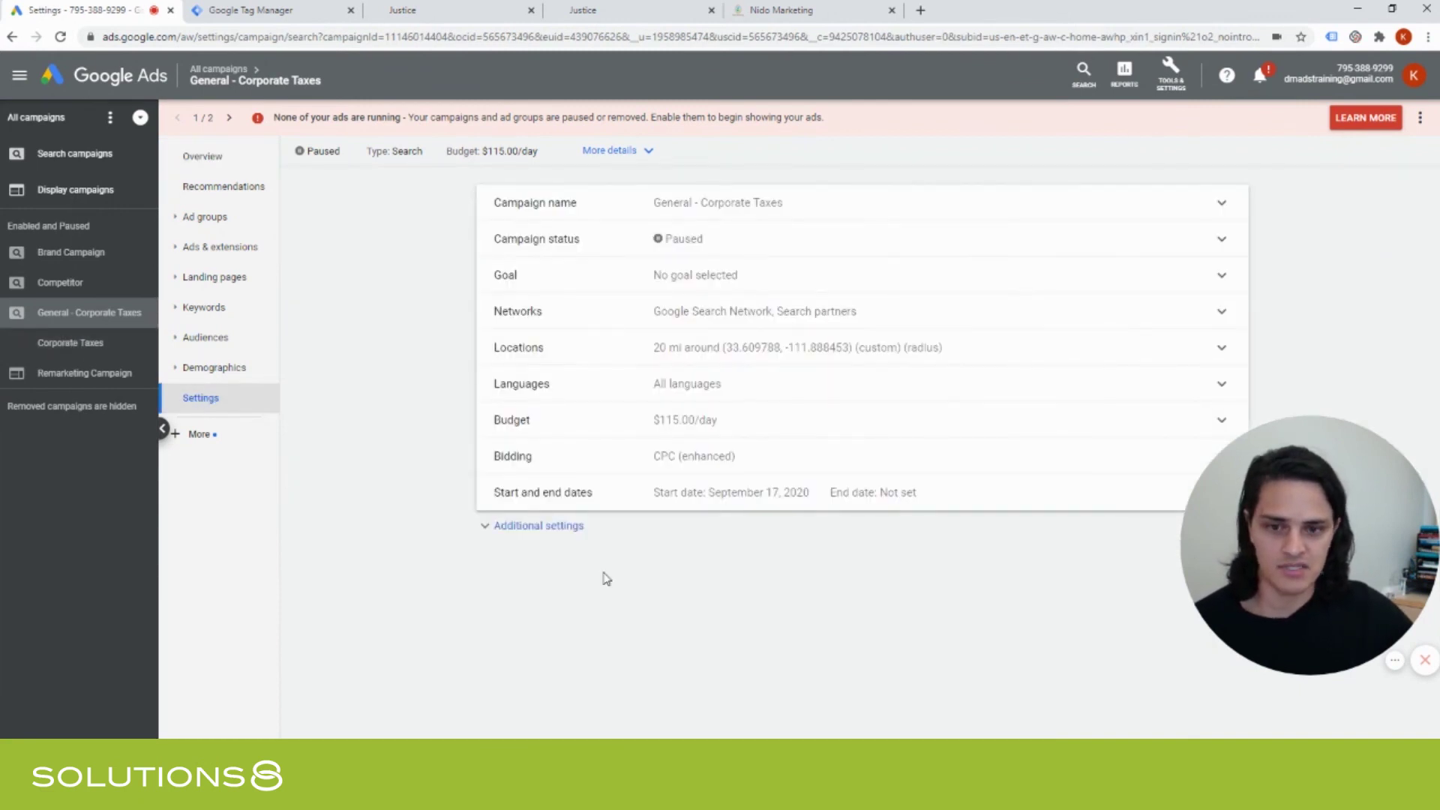
pyautogui.click(549, 527)
pyautogui.click(772, 534)
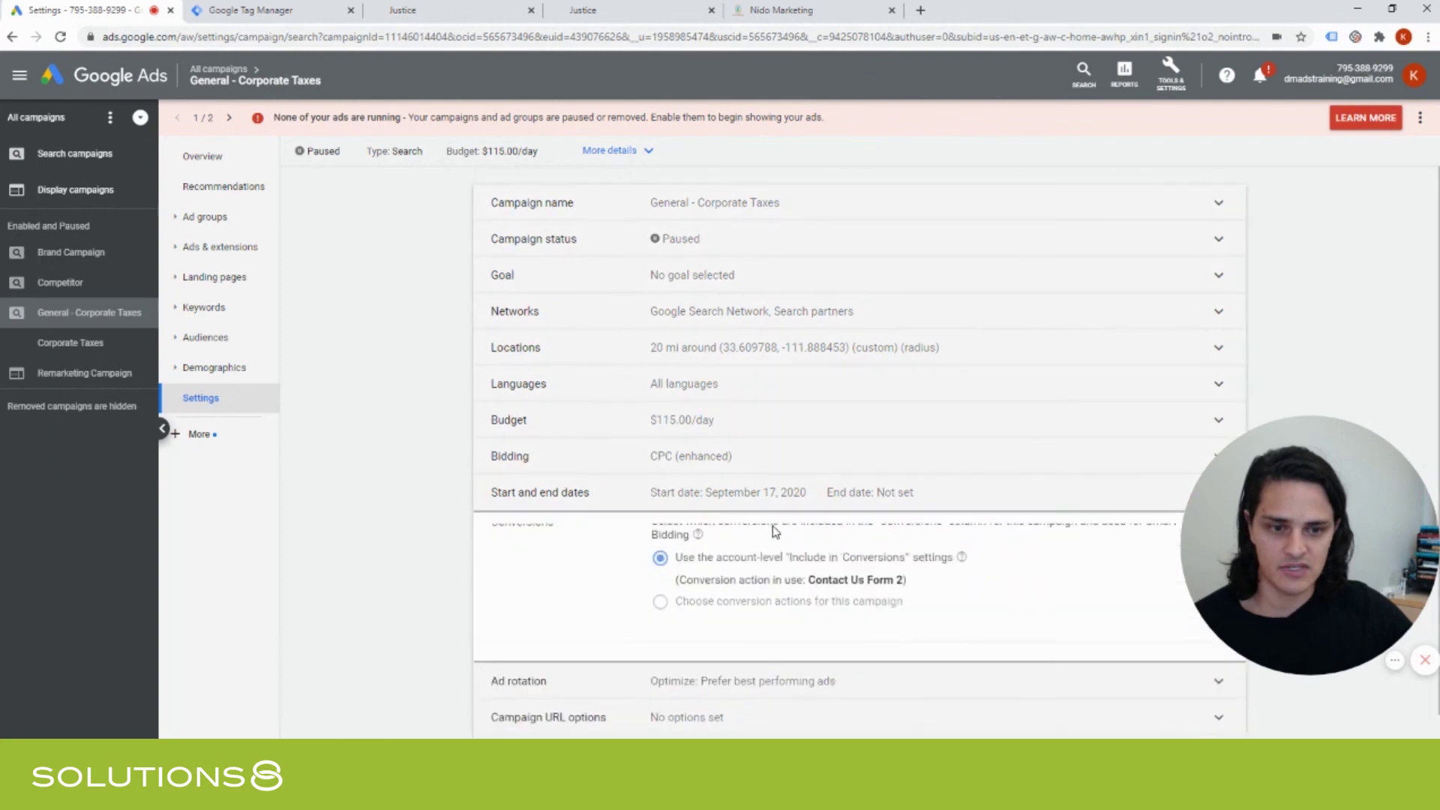
pyautogui.scroll(-2, 649, 470)
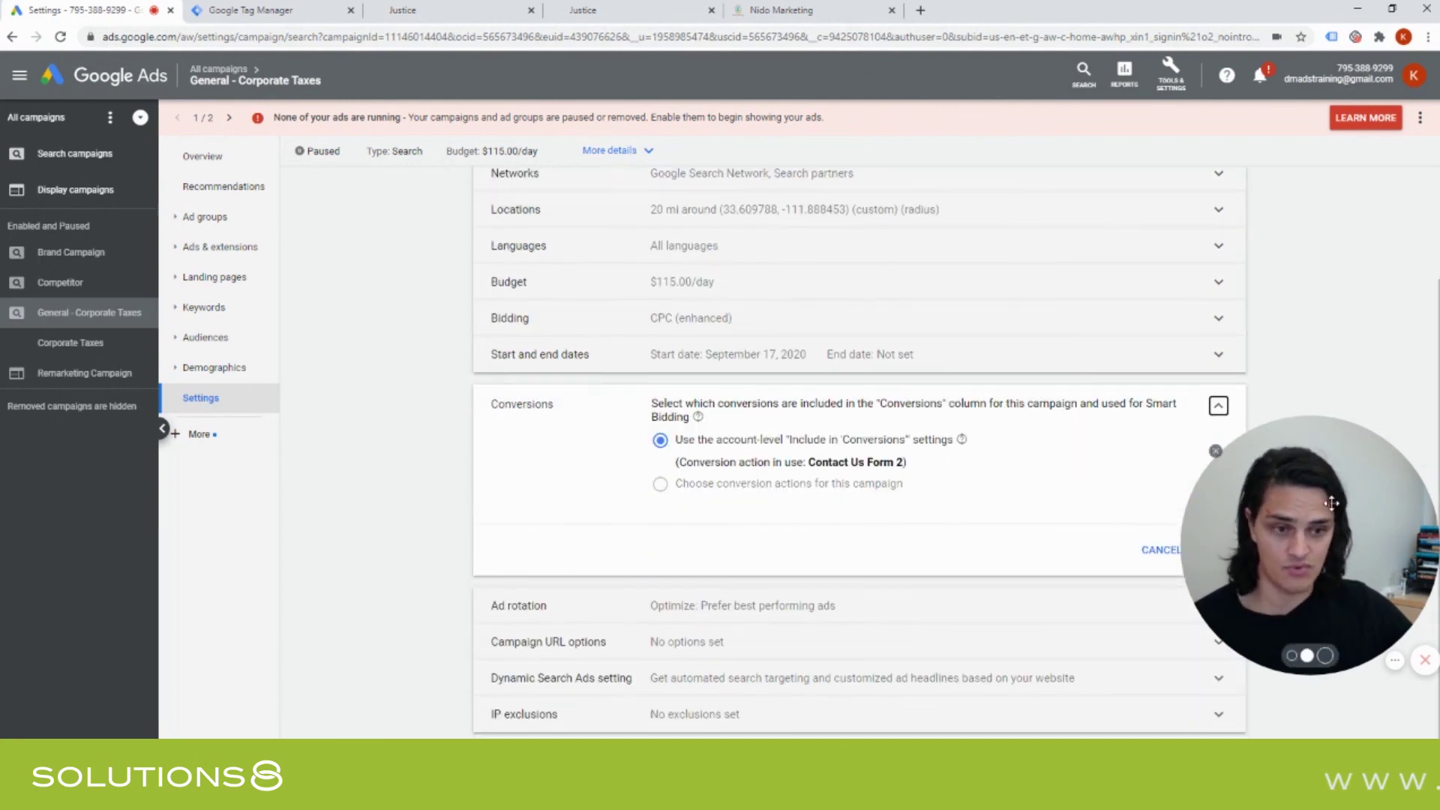
pyautogui.moveTo(1331, 502); pyautogui.dragTo(1334, 225)
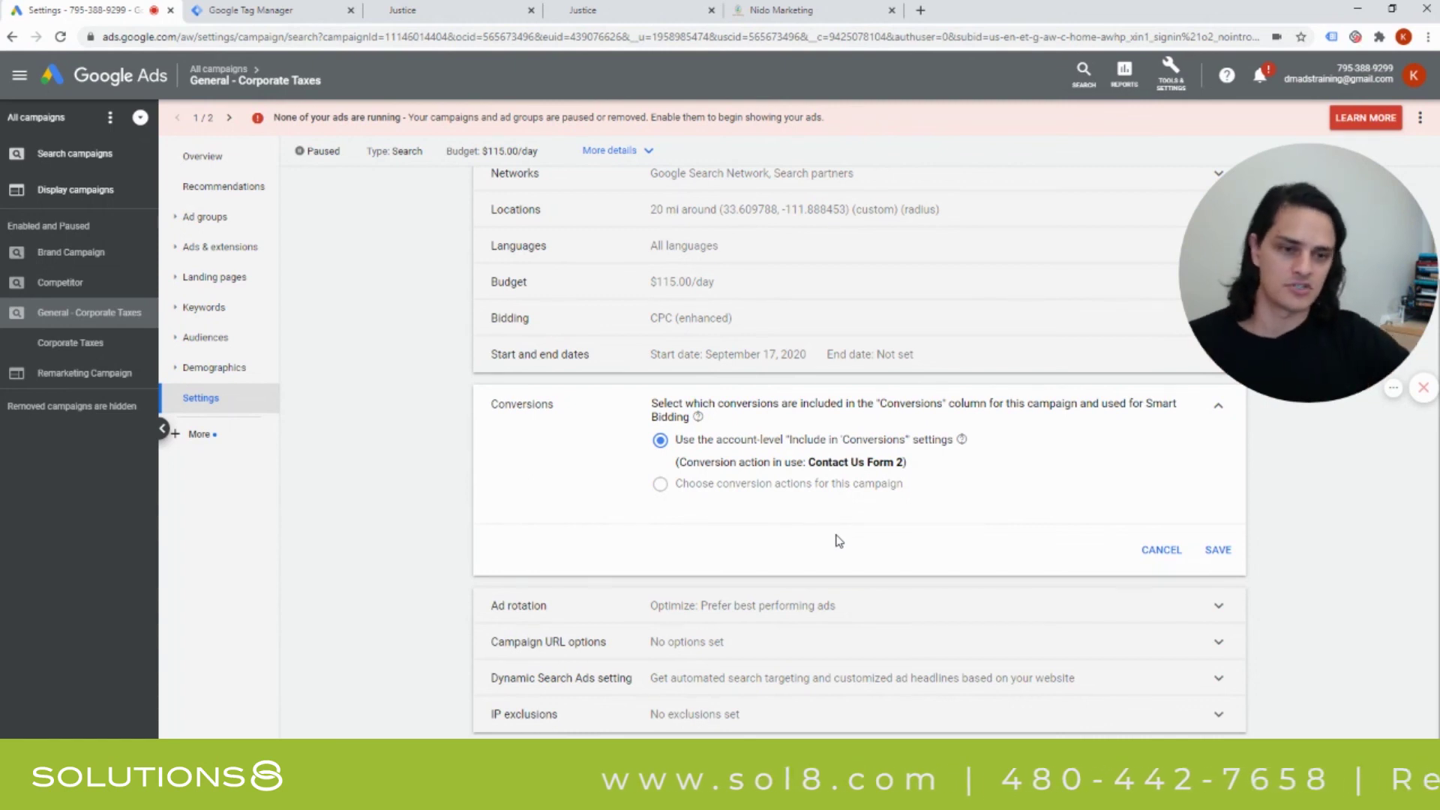
pyautogui.click(1215, 552)
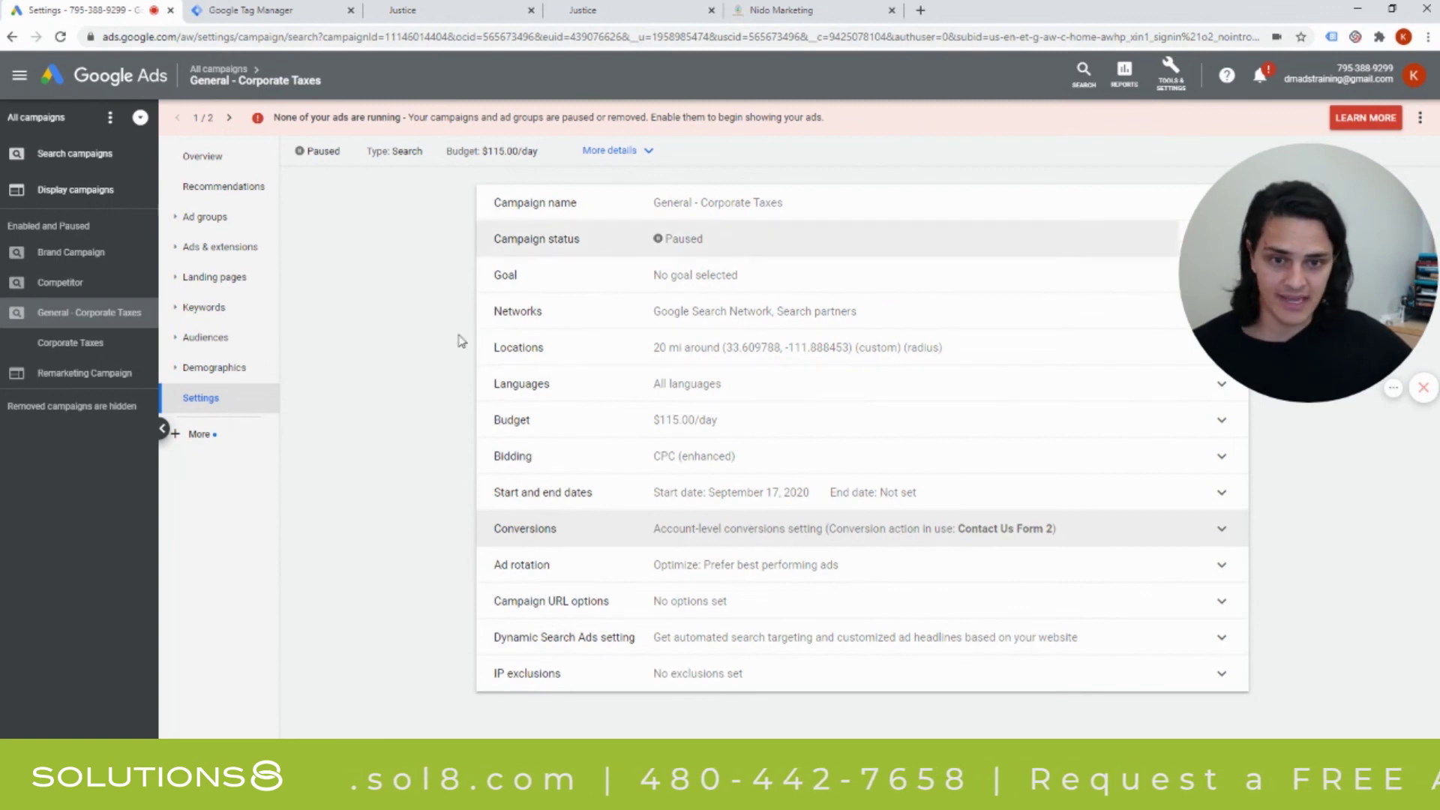
pyautogui.moveTo(1328, 341)
pyautogui.click(1325, 383)
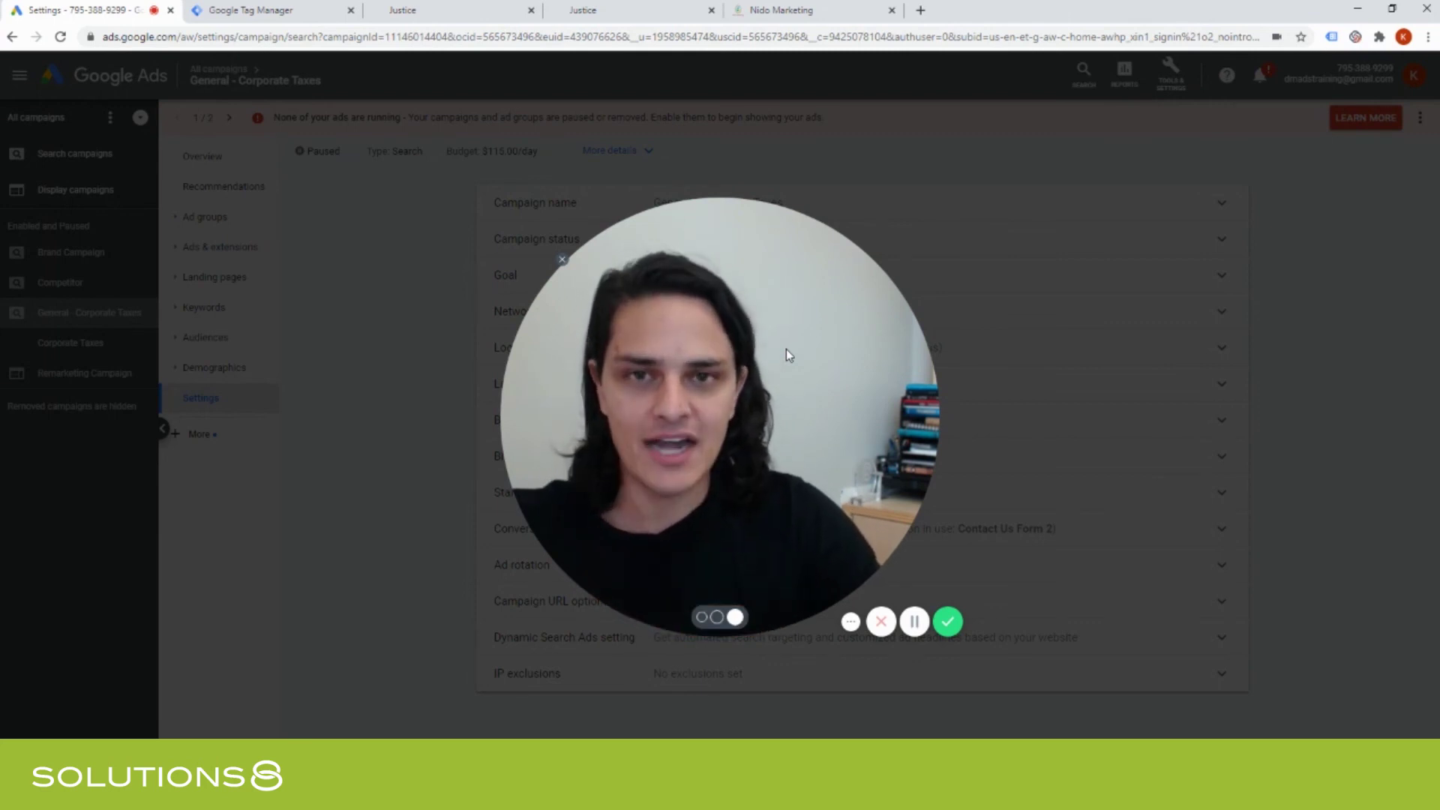
# Load sol8.com in a new tab and return from the action plan form to the homepage.
pyautogui.hotkey('ctrl', 't')
pyautogui.write('sol8.com')
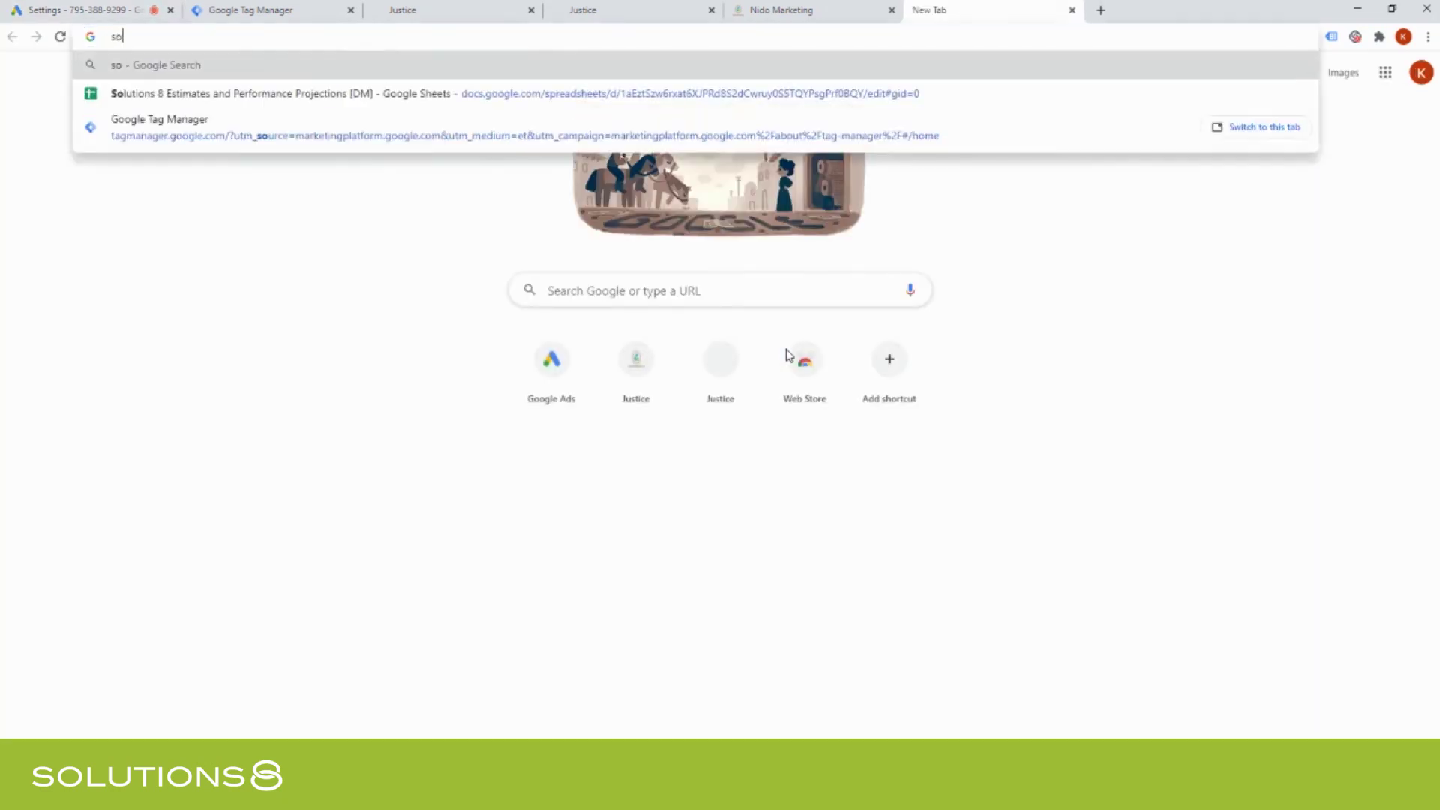
pyautogui.press('Return')
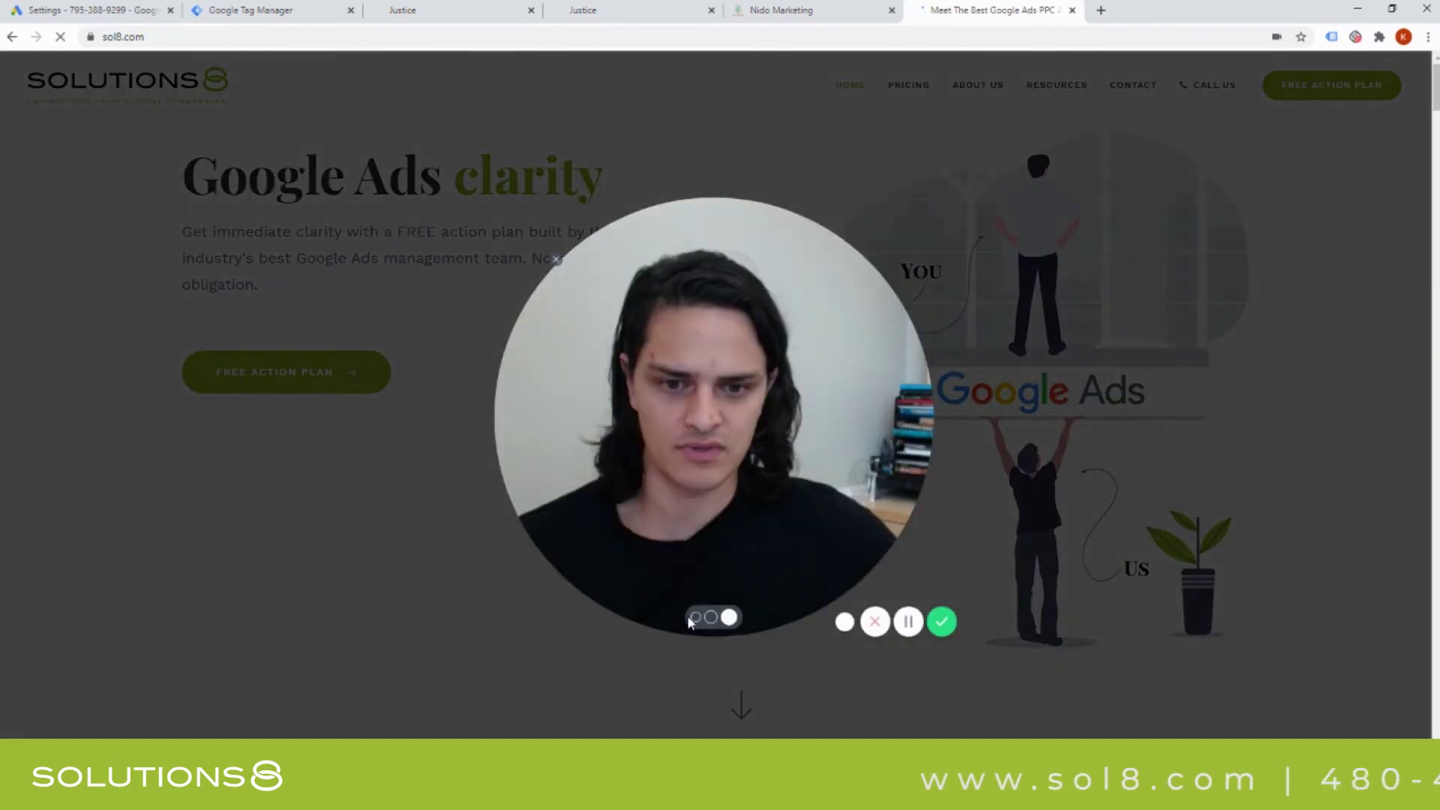
pyautogui.click(695, 617)
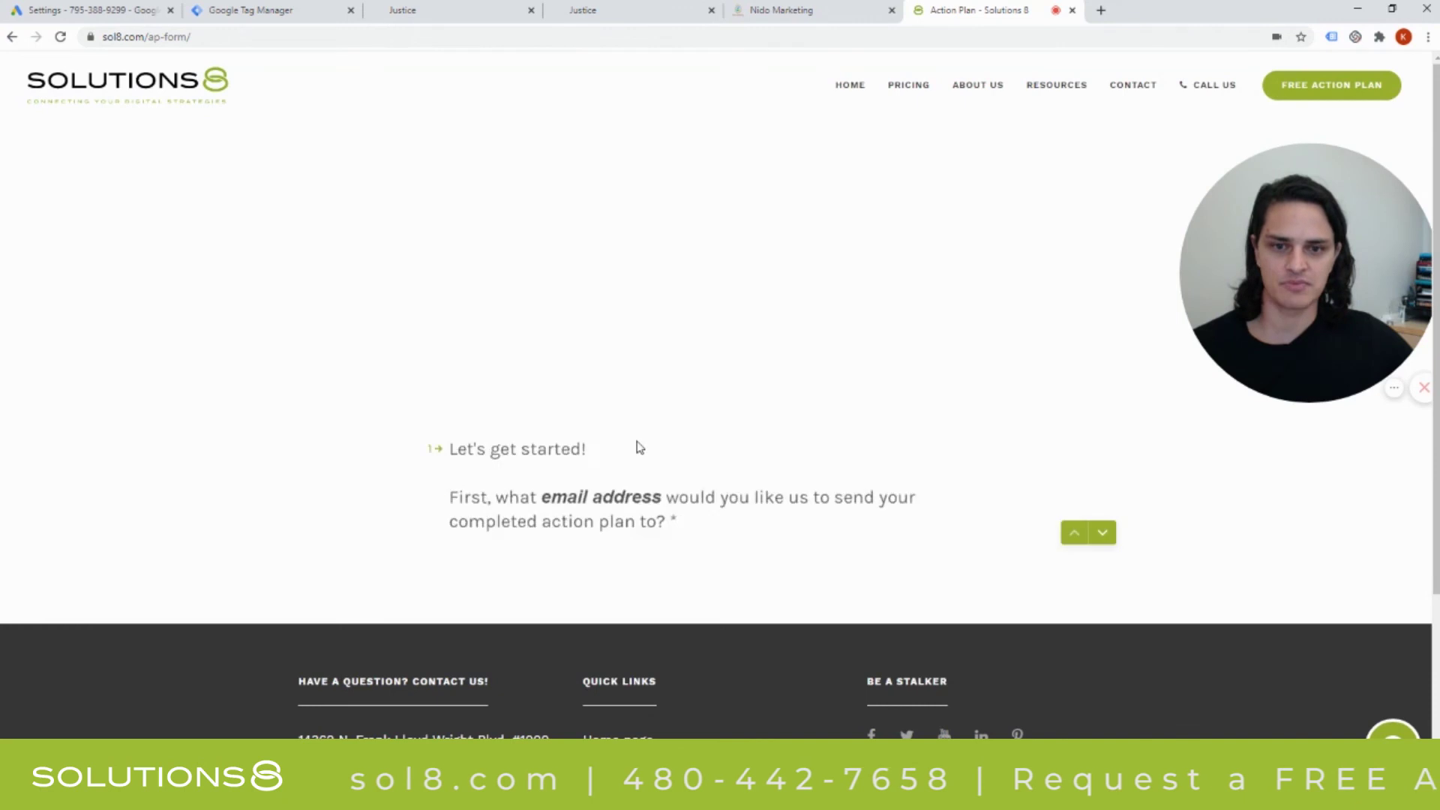
pyautogui.click(12, 36)
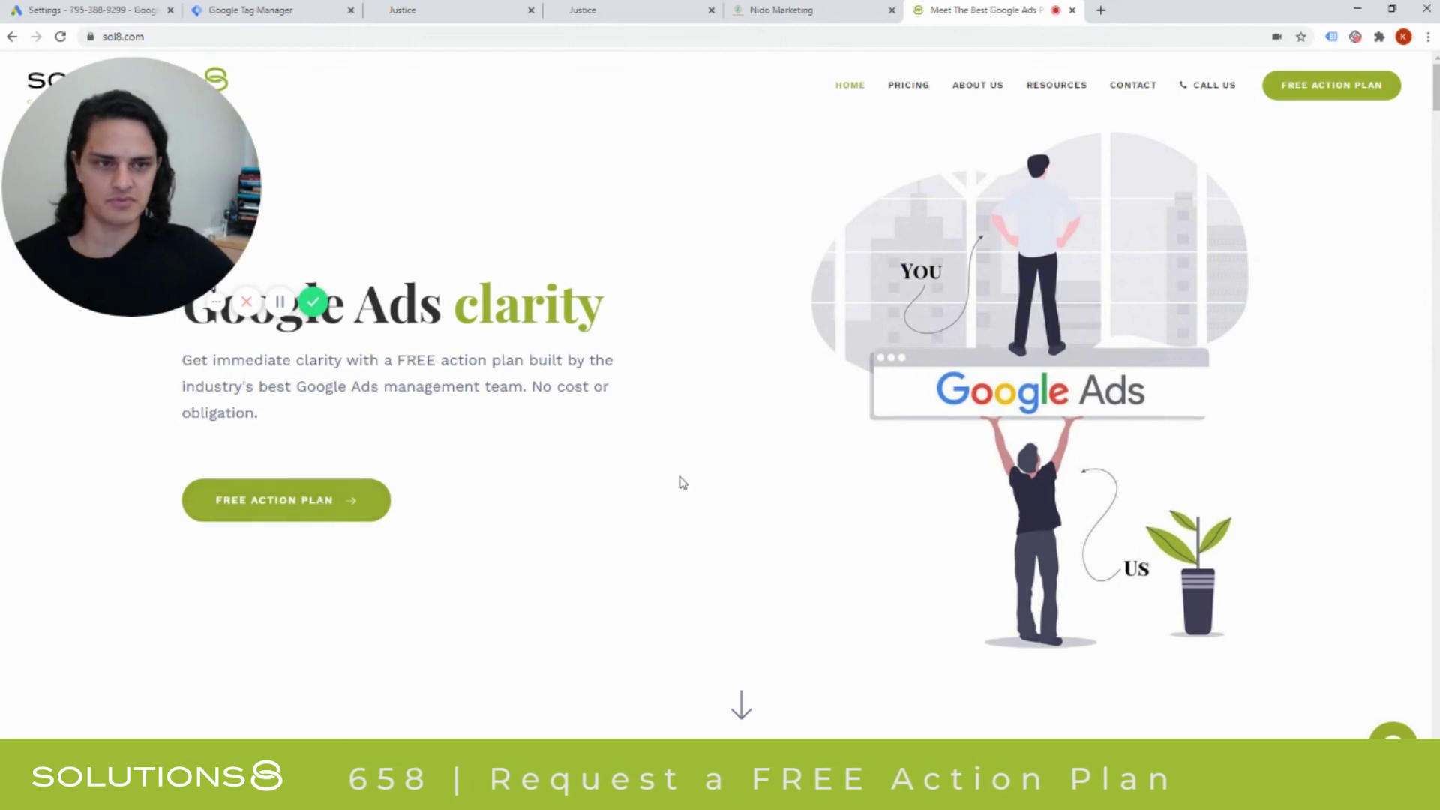
# Scroll the sol8.com homepage down to the footer and back up to the Let's Meet! section.
pyautogui.scroll(-7, 678, 482)
pyautogui.scroll(7, 678, 482)
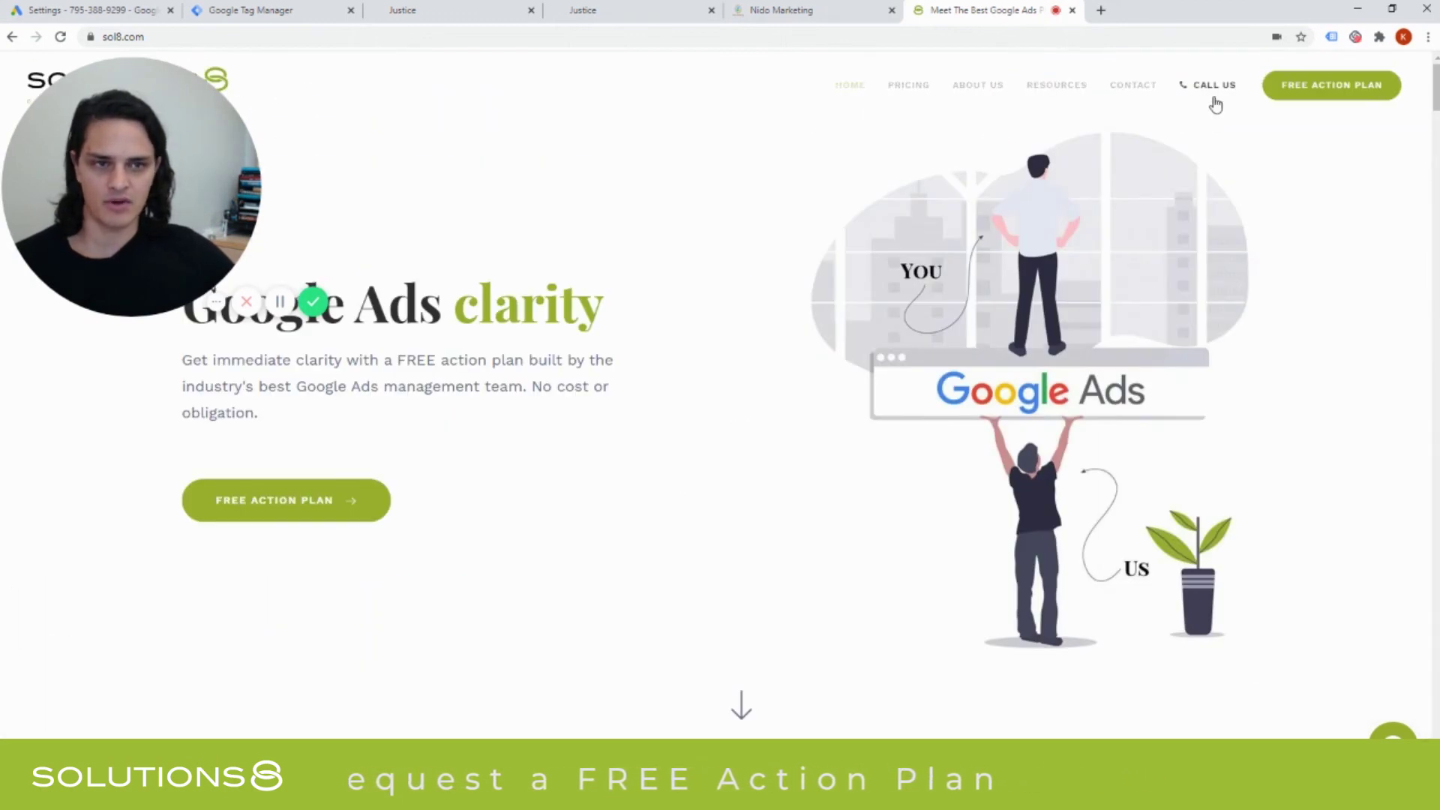
pyautogui.scroll(-12, 678, 415)
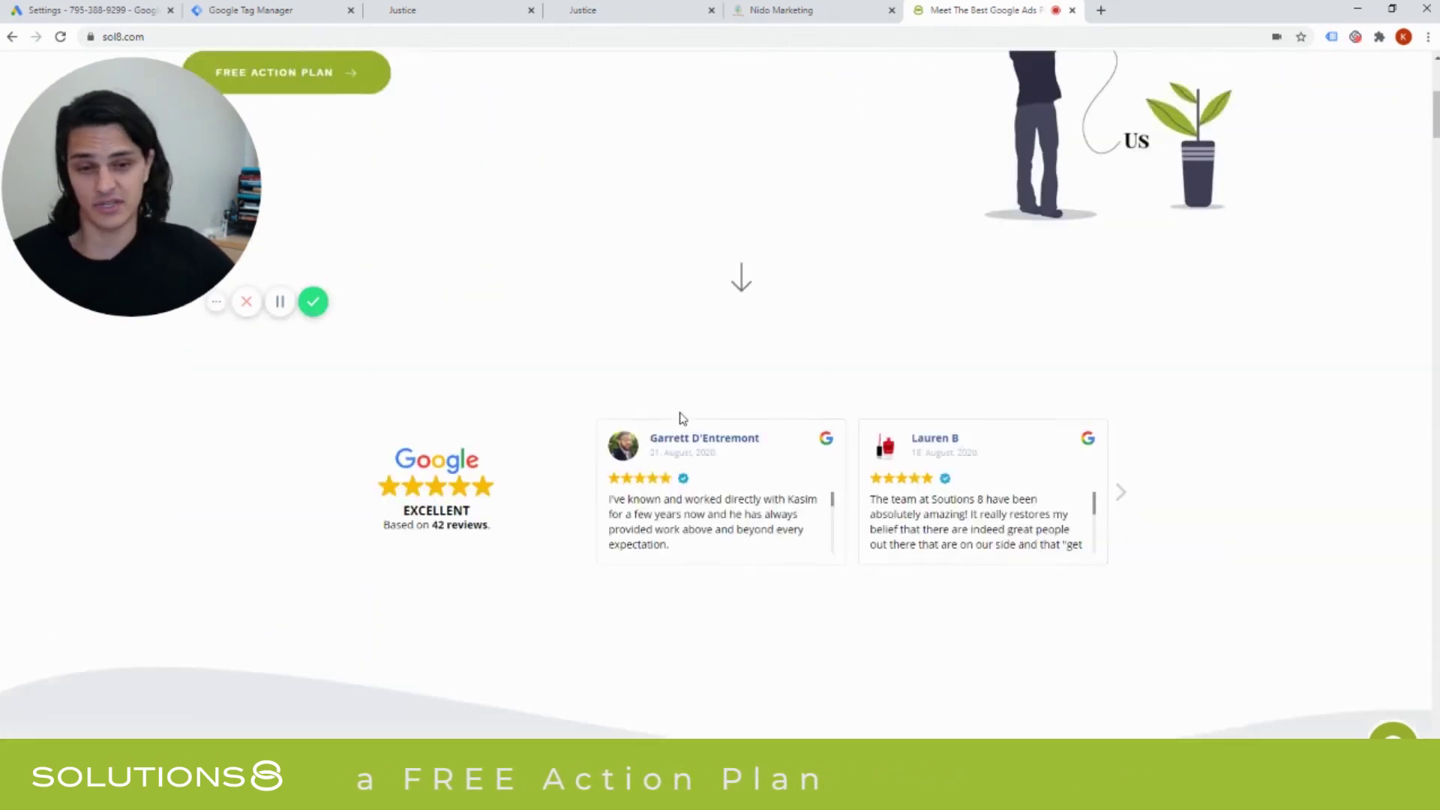
pyautogui.scroll(-15, 682, 429)
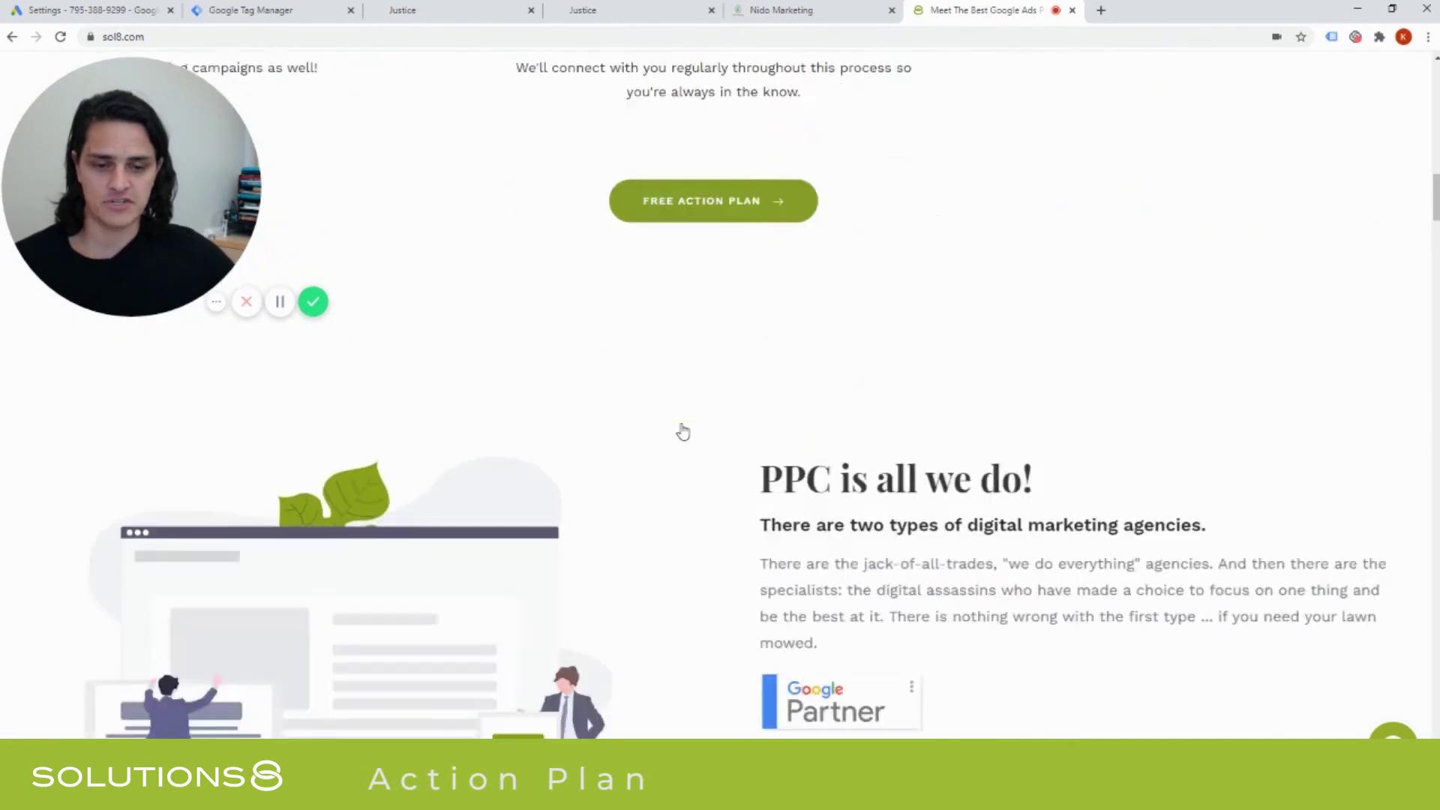
pyautogui.scroll(-15, 762, 372)
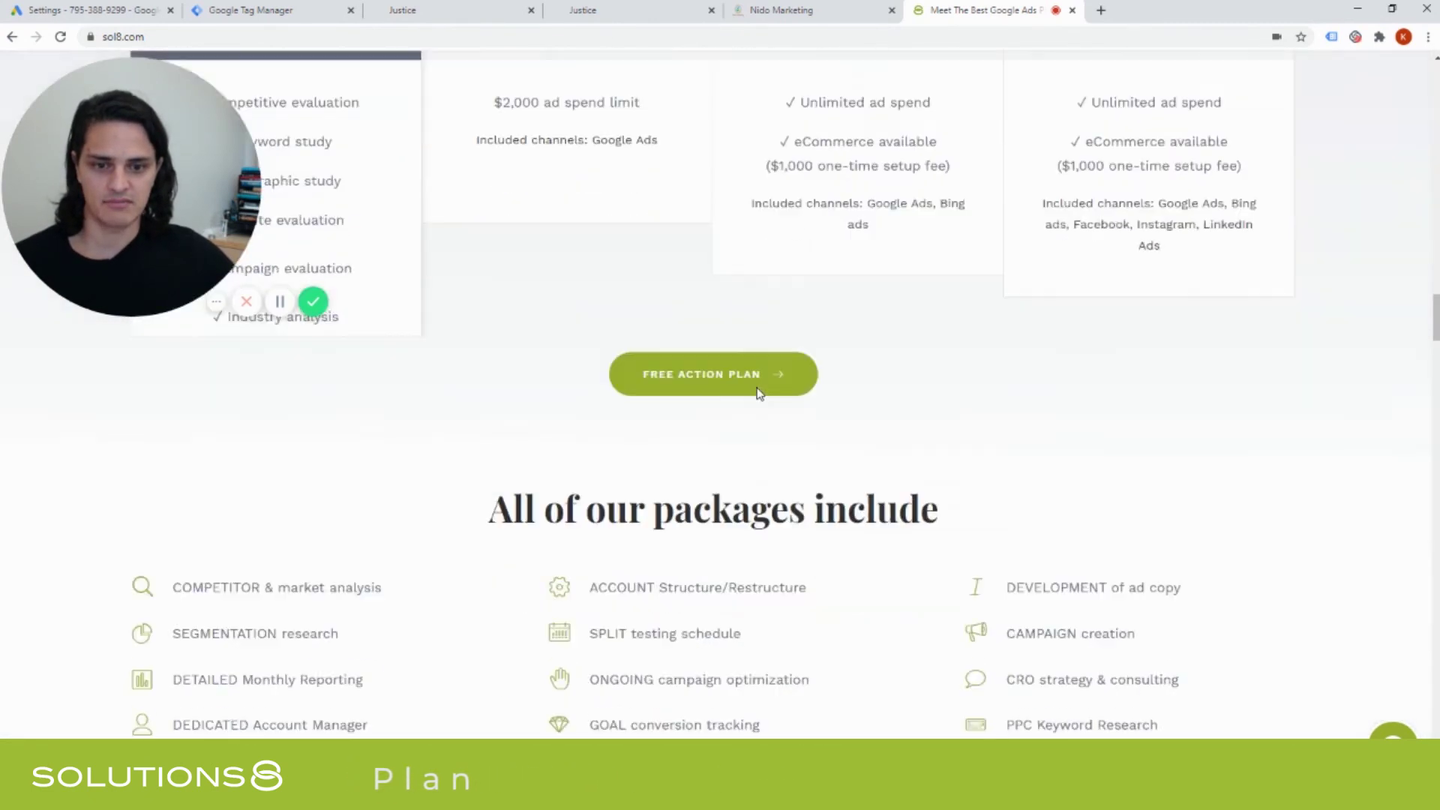
pyautogui.scroll(-10, 610, 528)
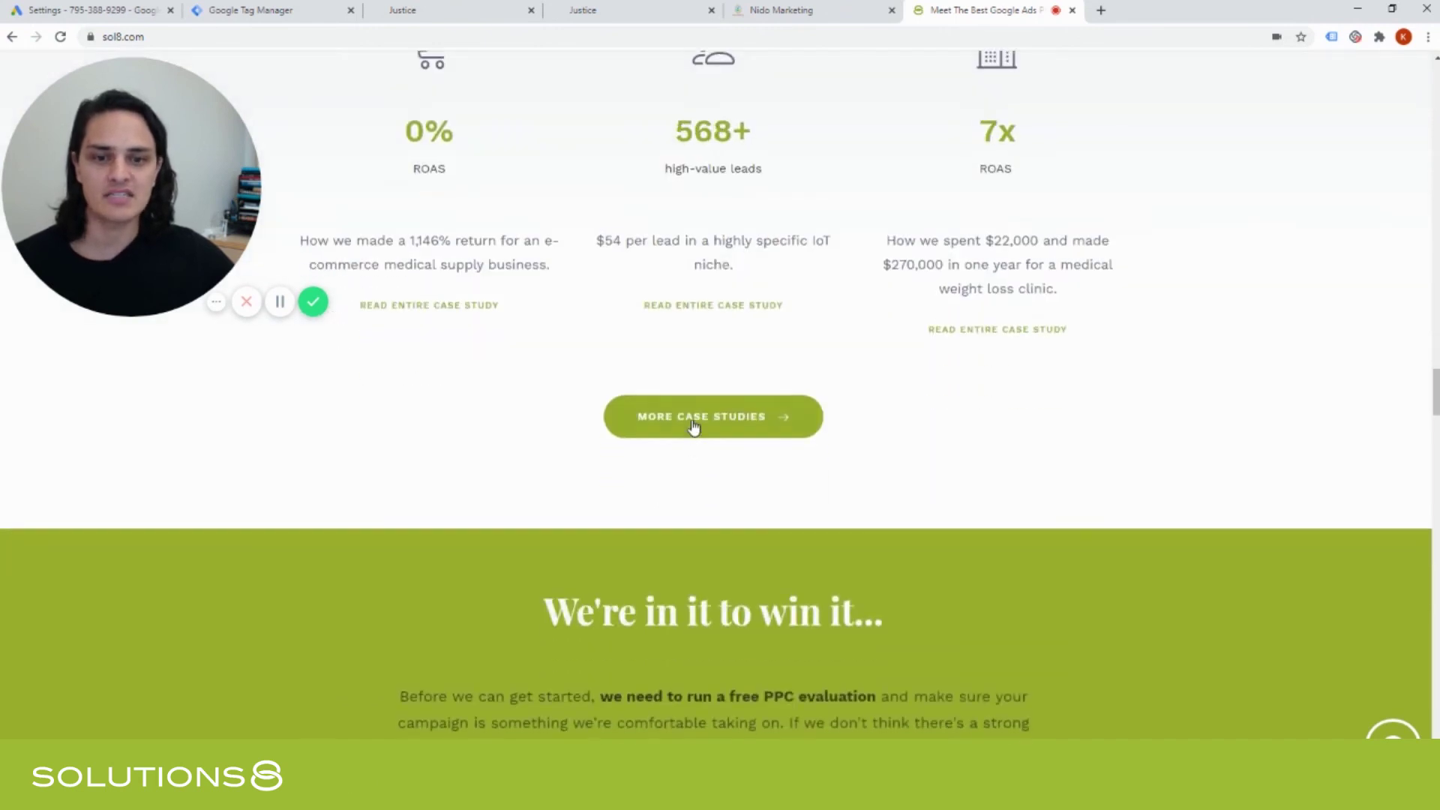
pyautogui.scroll(-5, 685, 238)
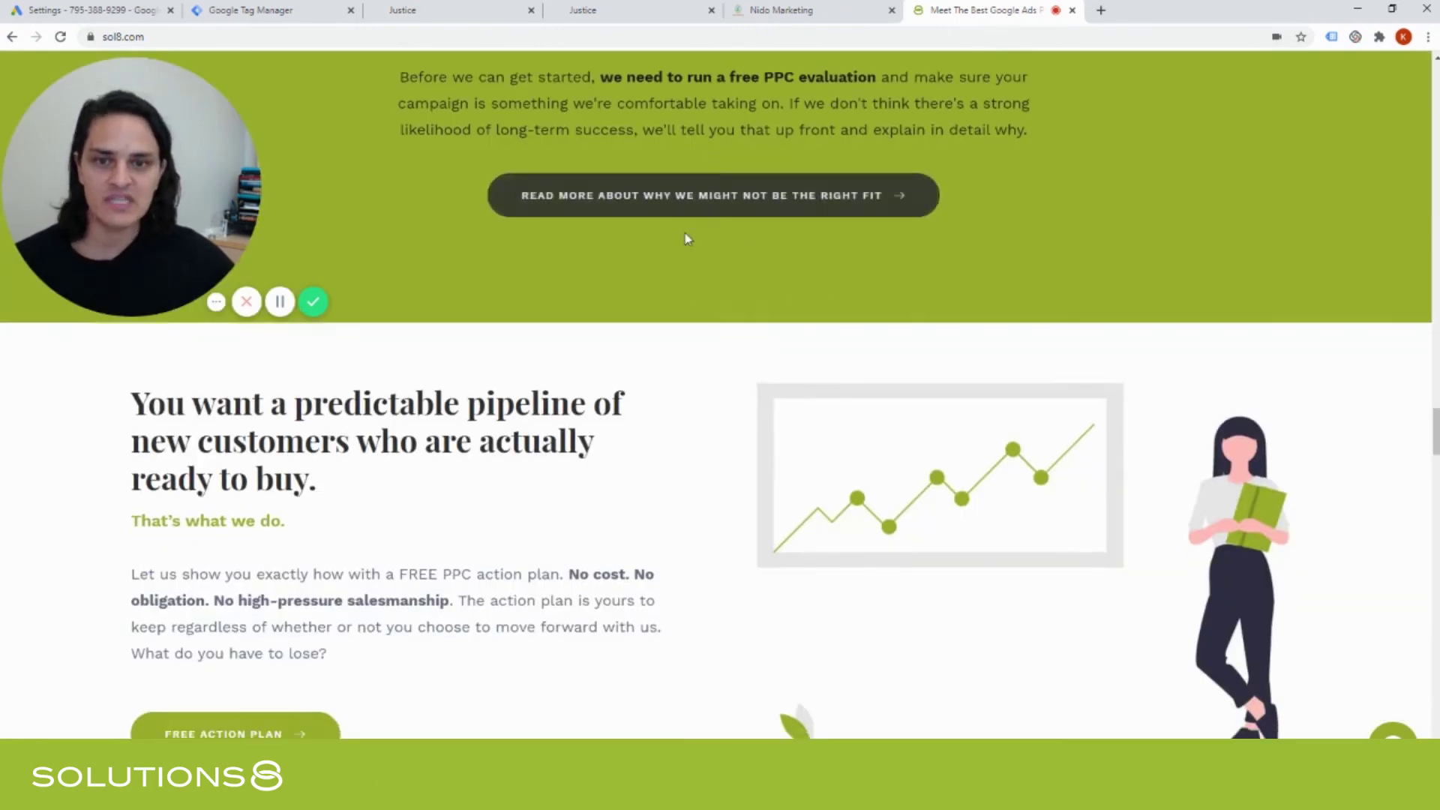
pyautogui.scroll(-15, 654, 365)
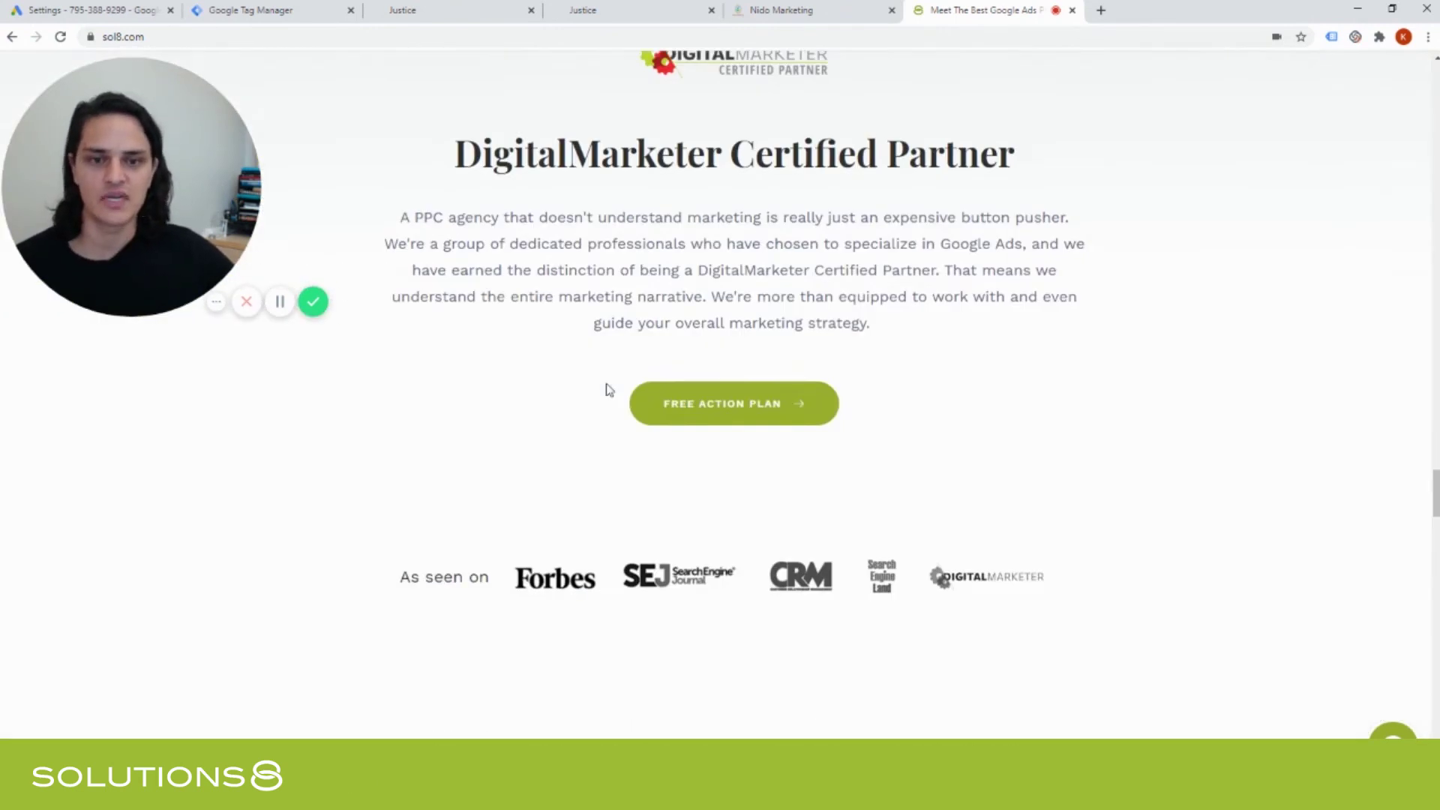
pyautogui.scroll(-18, 609, 389)
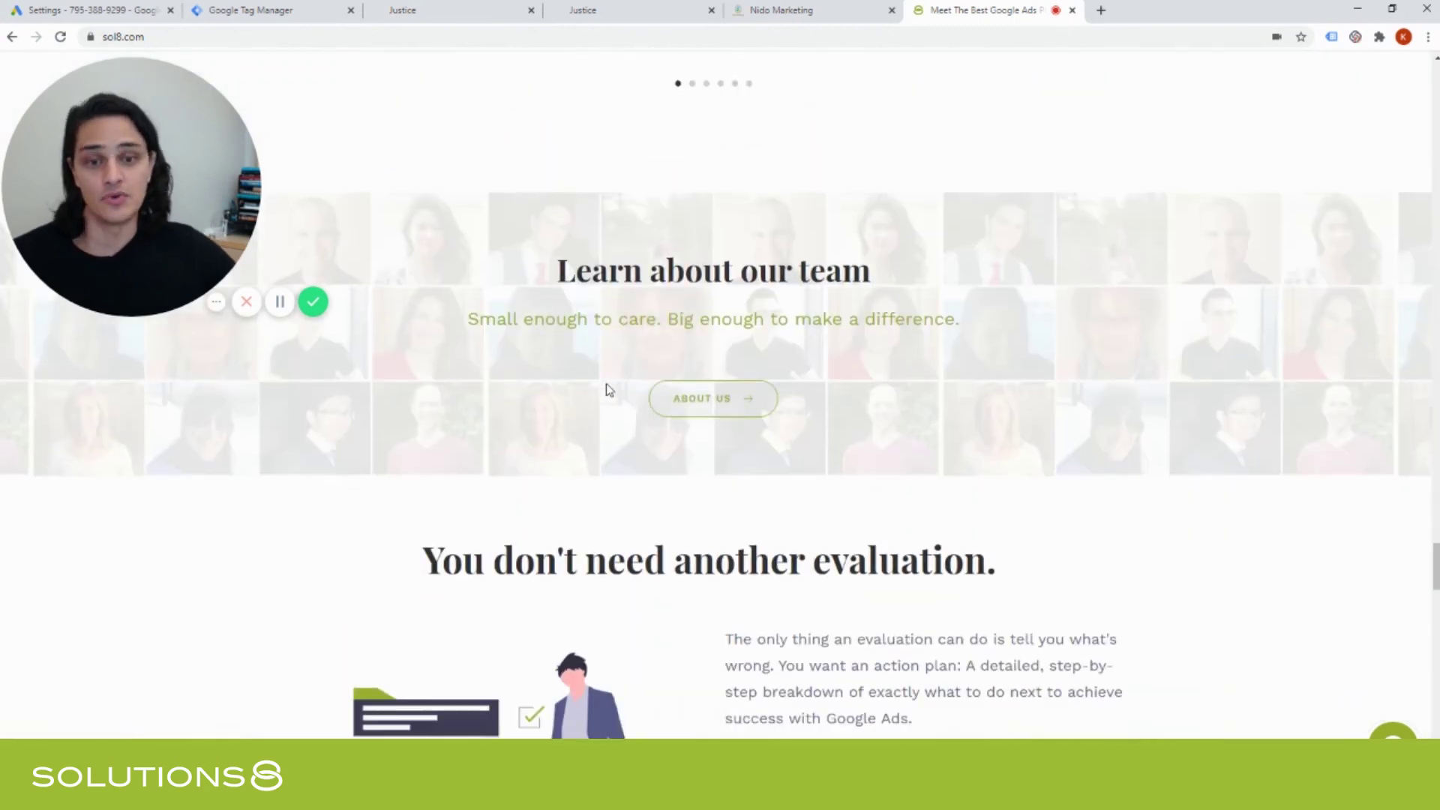
pyautogui.scroll(-18, 609, 389)
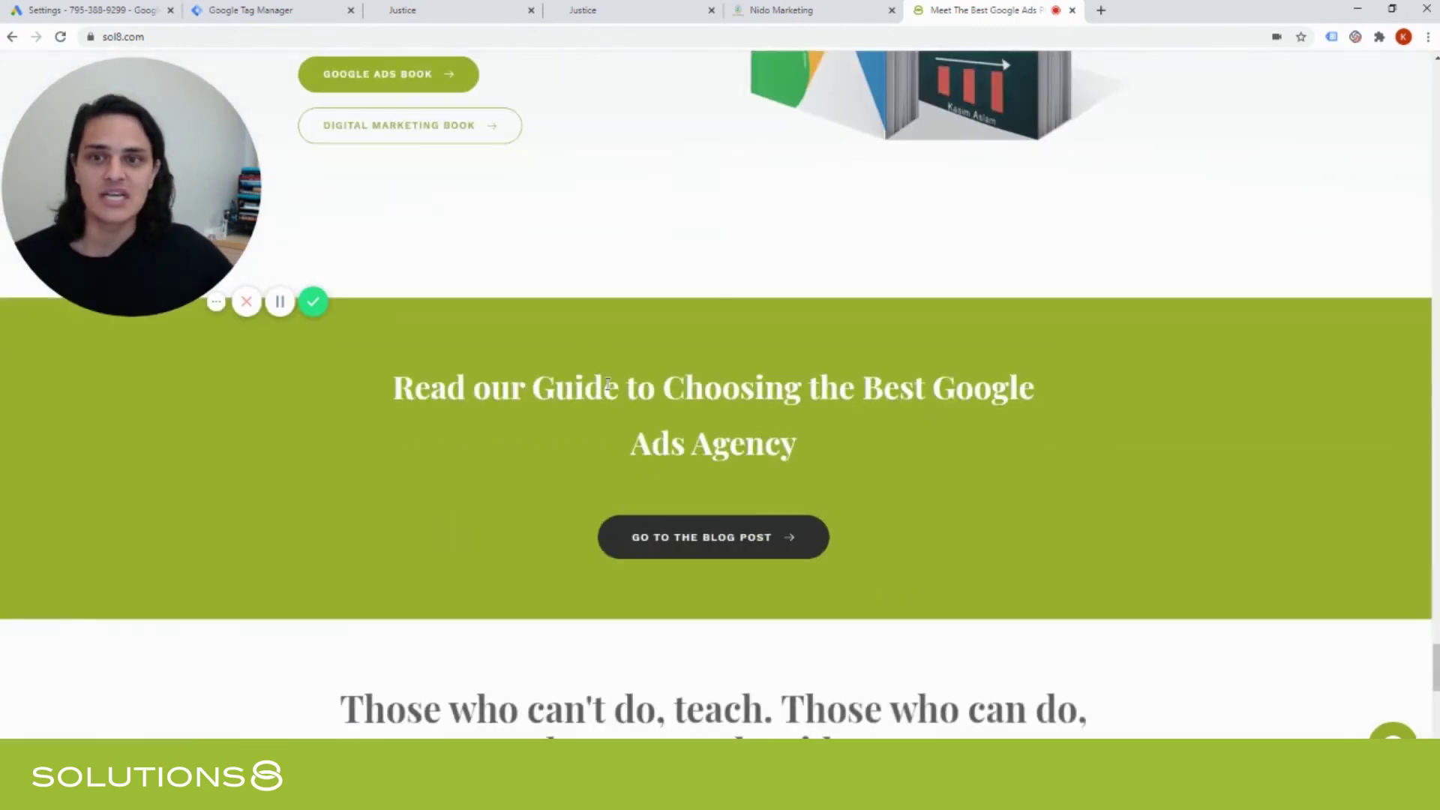
pyautogui.scroll(-6, 601, 434)
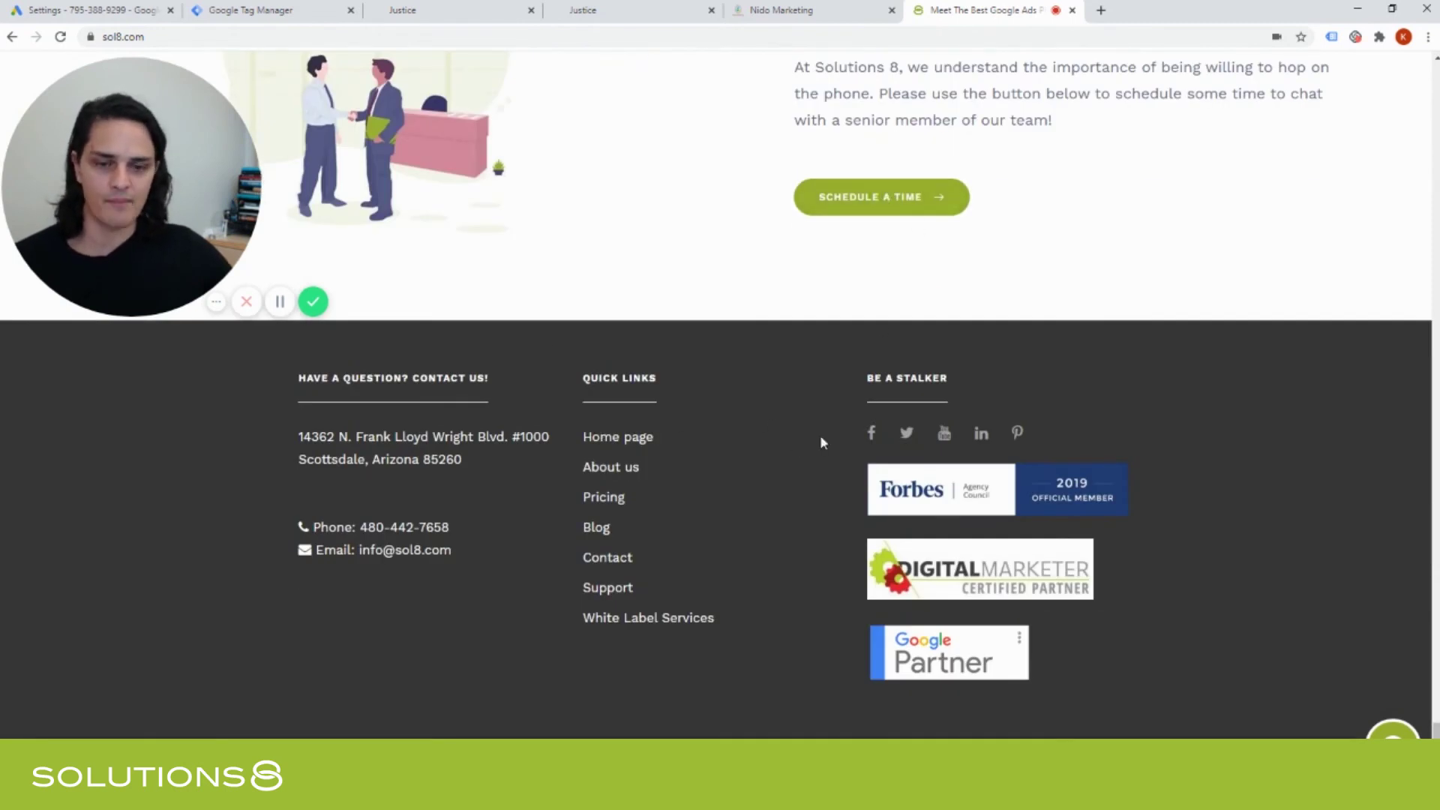
pyautogui.scroll(5, 821, 443)
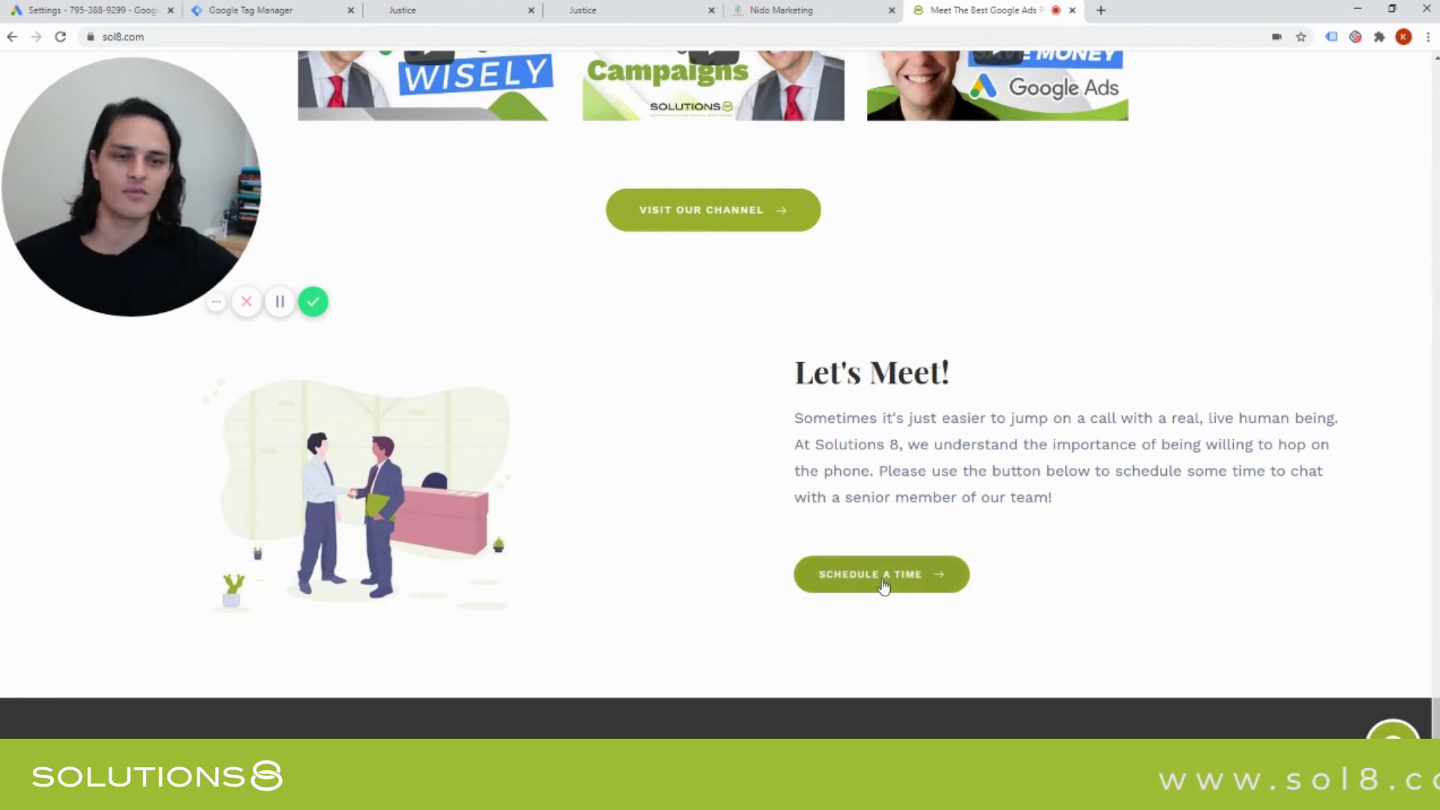
pyautogui.click(150, 299)
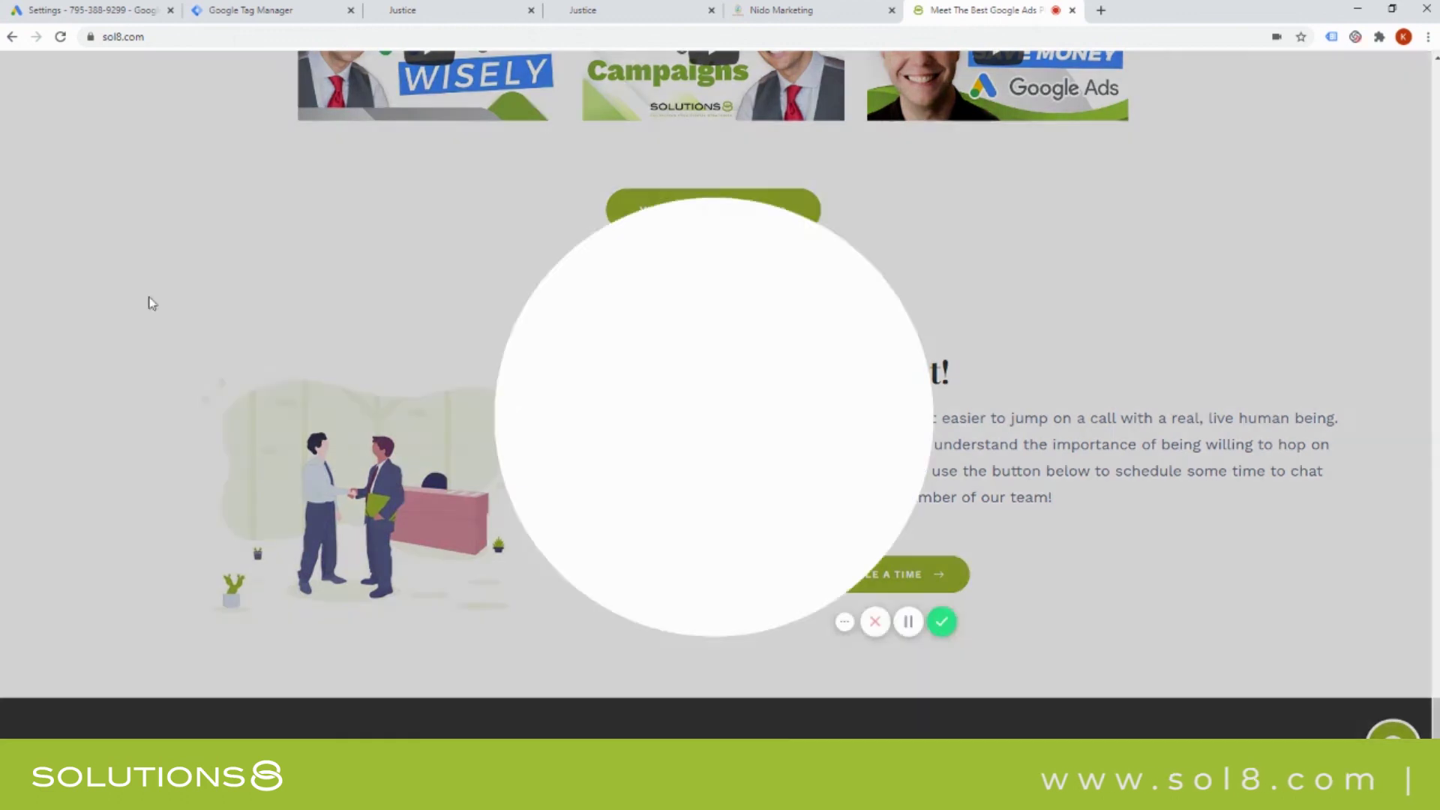